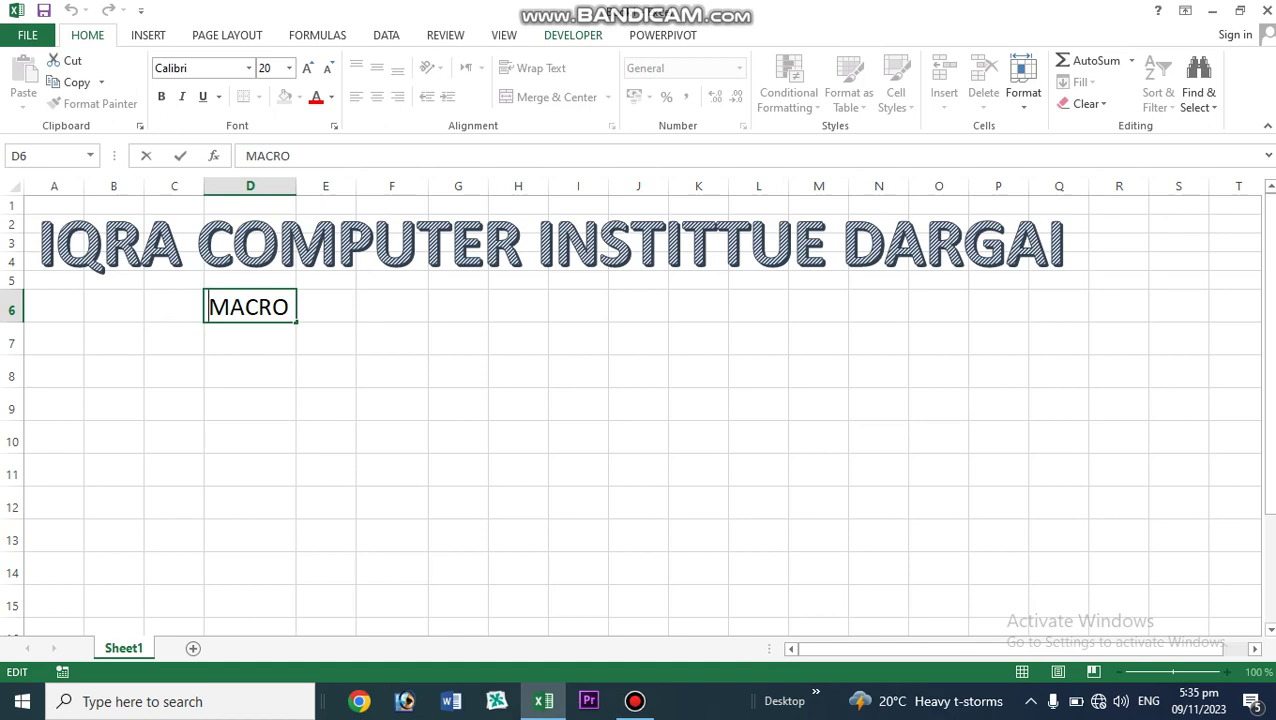
Select cell D7 and set up a new macro recording with the shortcut Ctrl+Shift+A
click(573, 35)
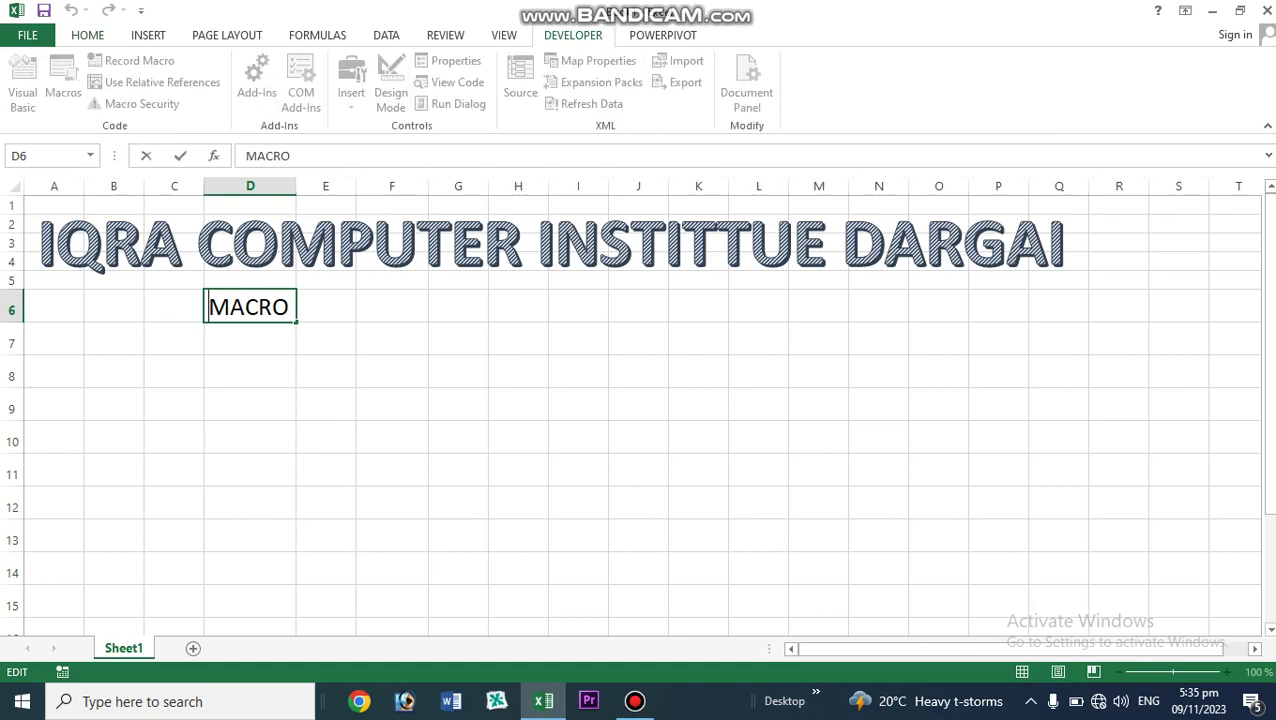
click(250, 404)
click(250, 339)
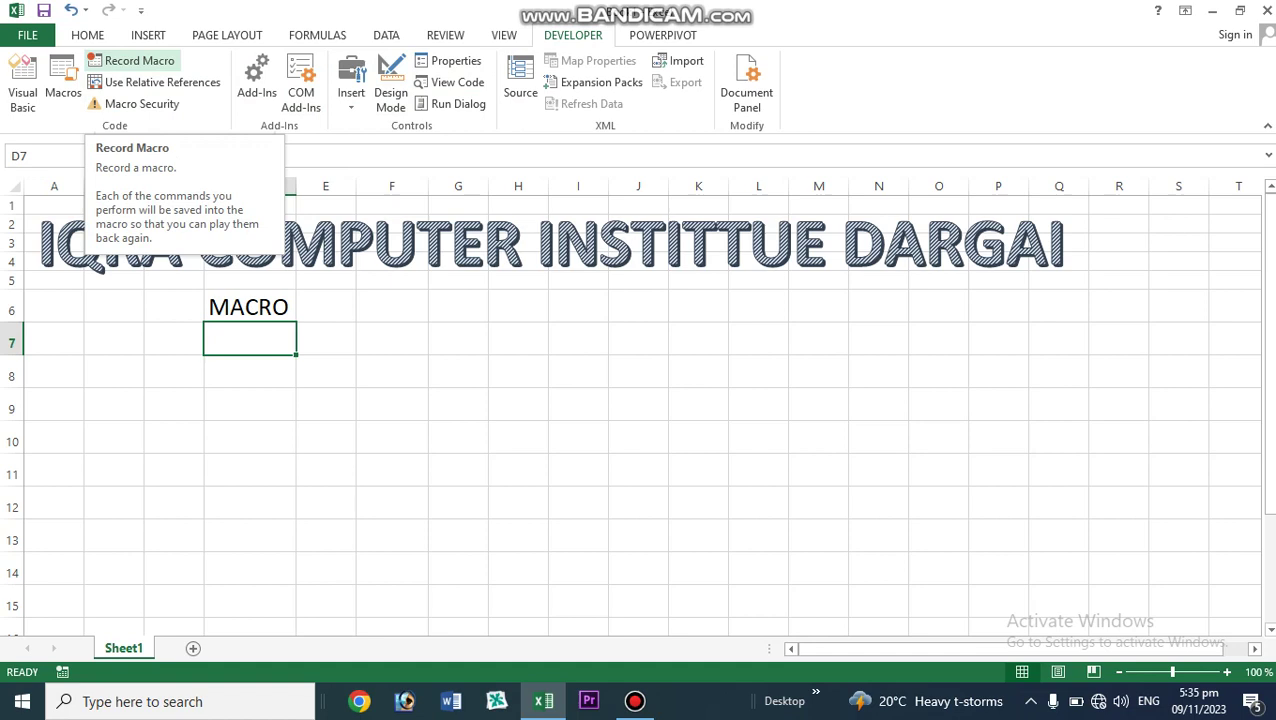
click(139, 61)
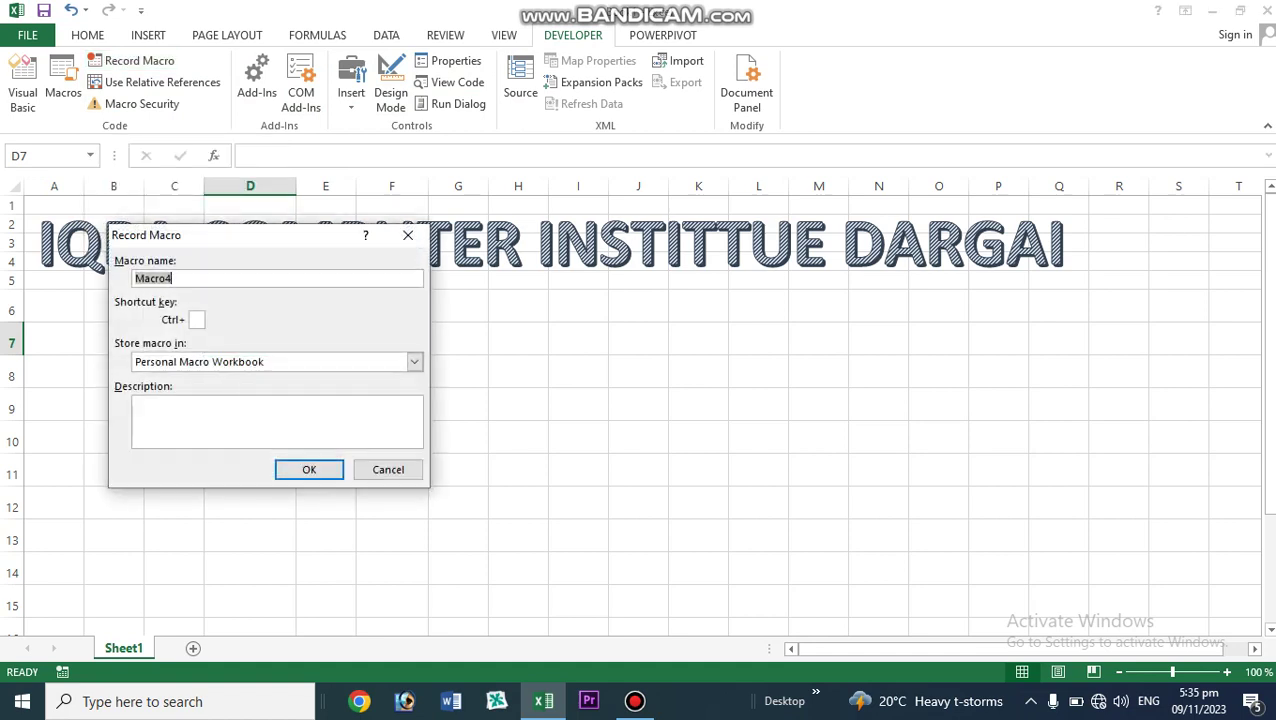
click(174, 279)
click(197, 320)
text(a)
key(BackSpace)
text(A)
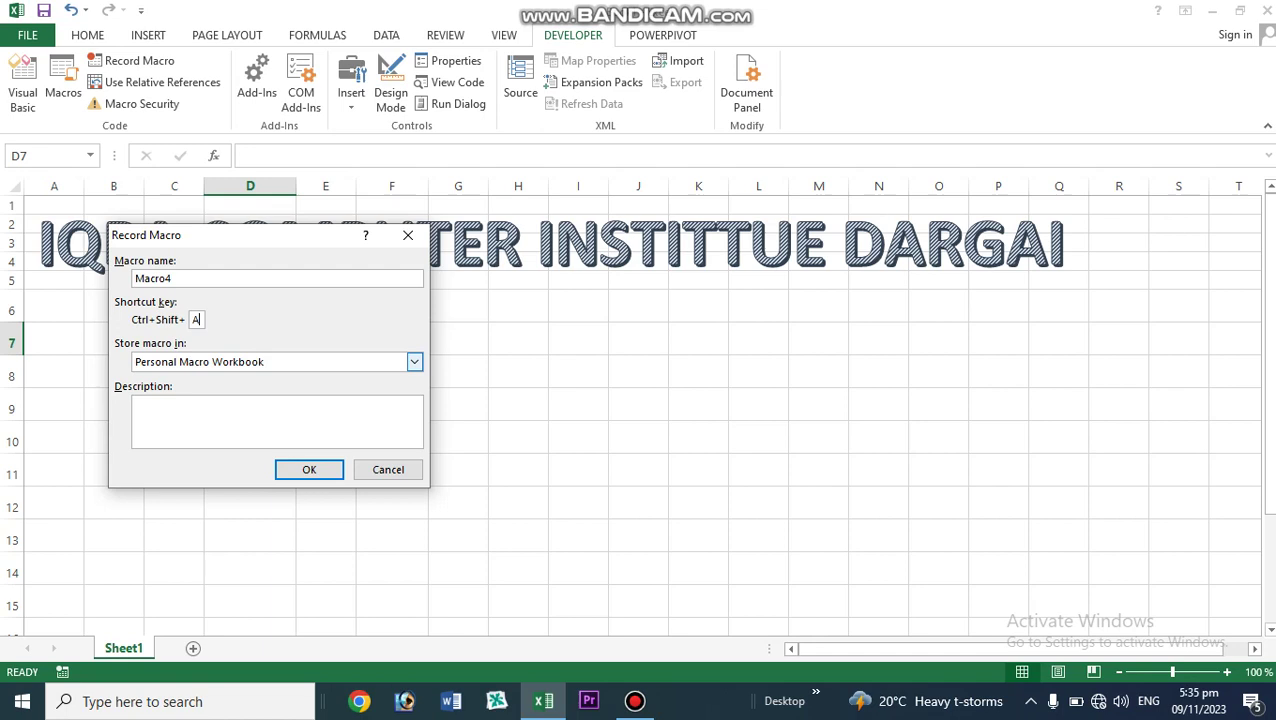
Choose Personal Macro Workbook as the macro's storage location and try to start the recording
click(414, 361)
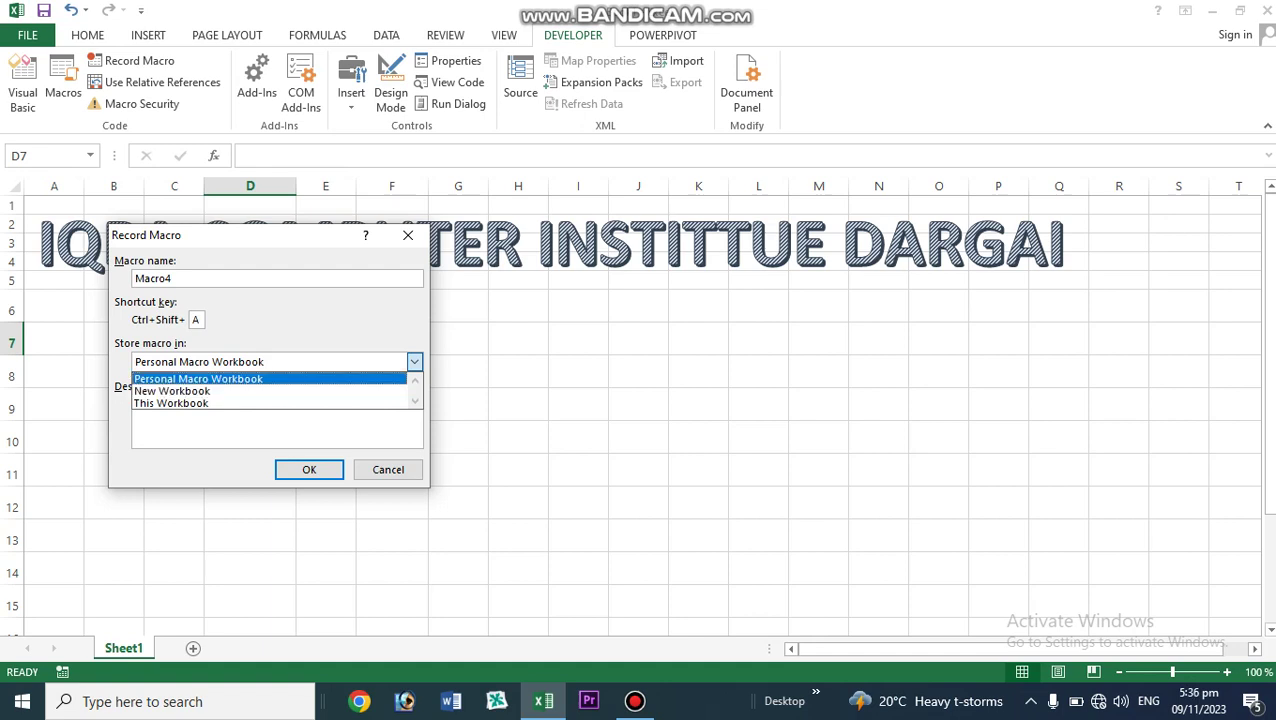
click(220, 379)
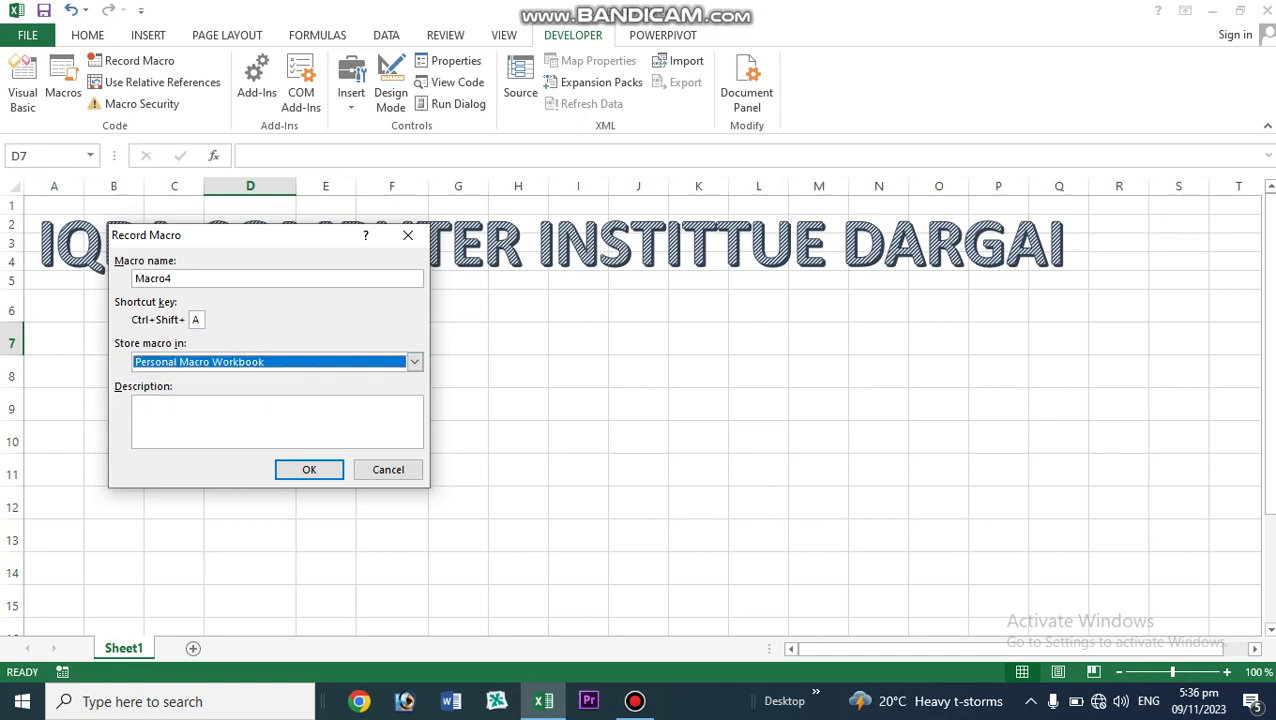
click(260, 421)
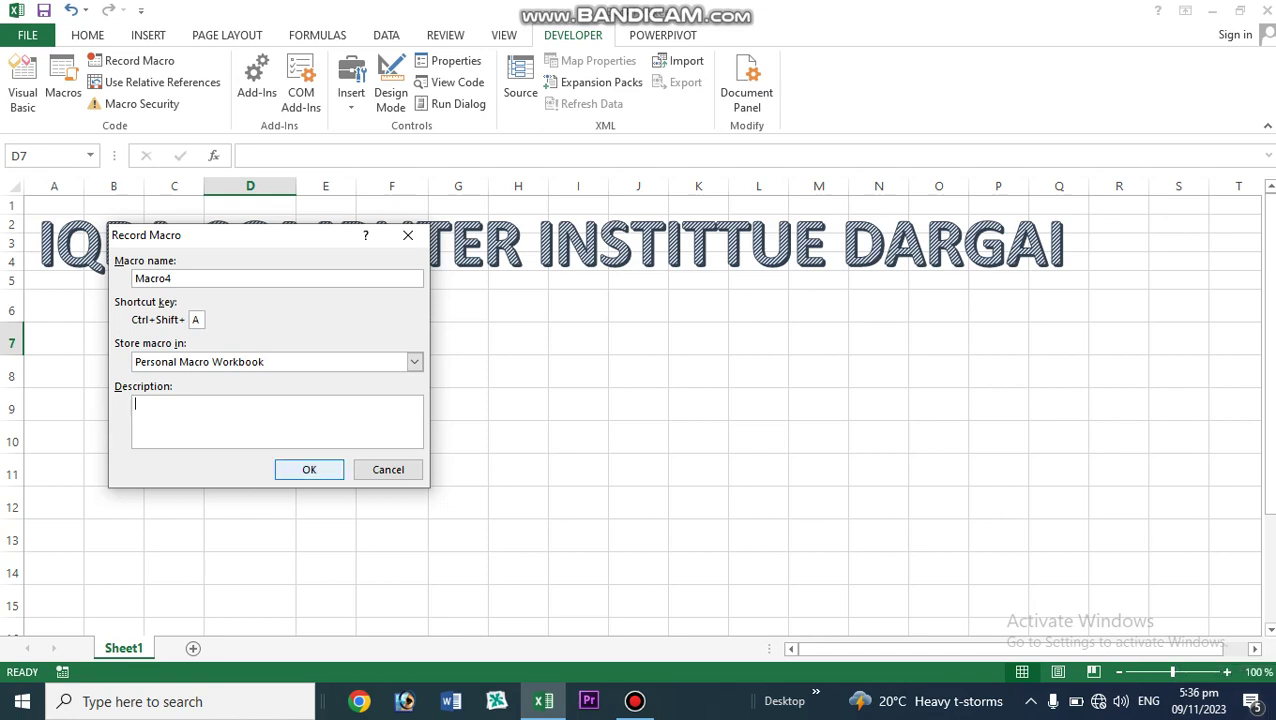
click(309, 470)
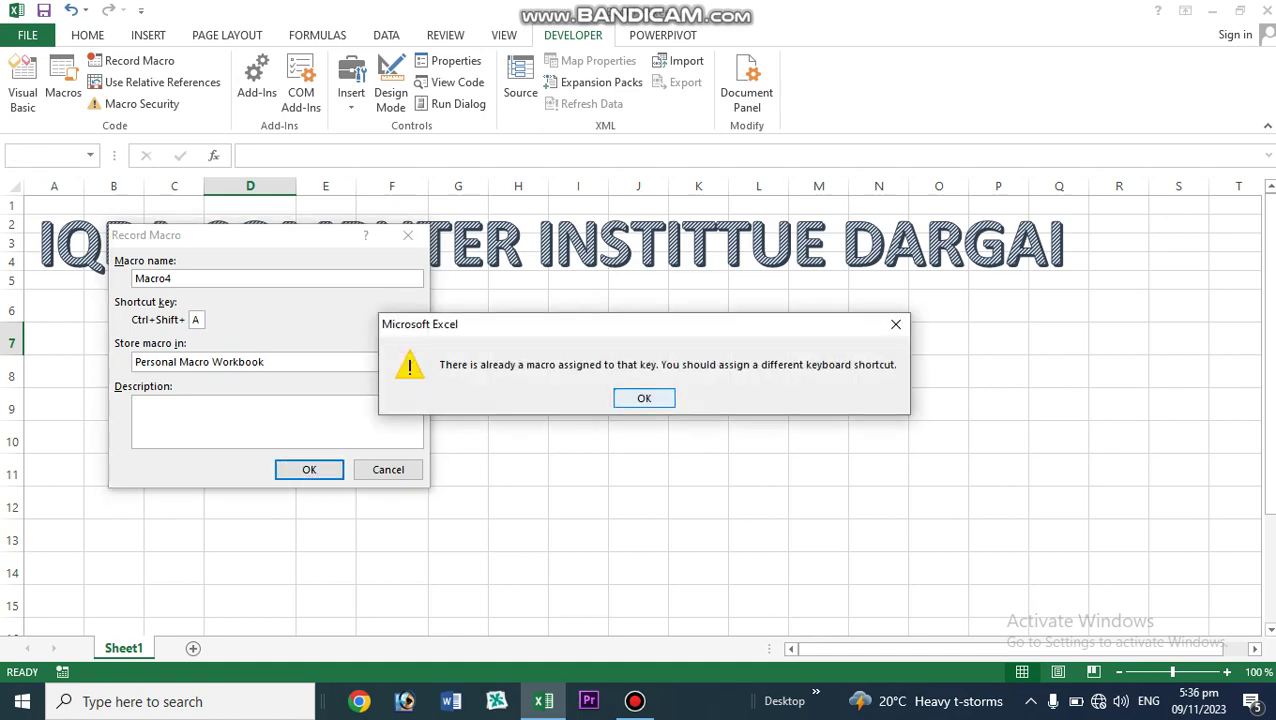
key(Return)
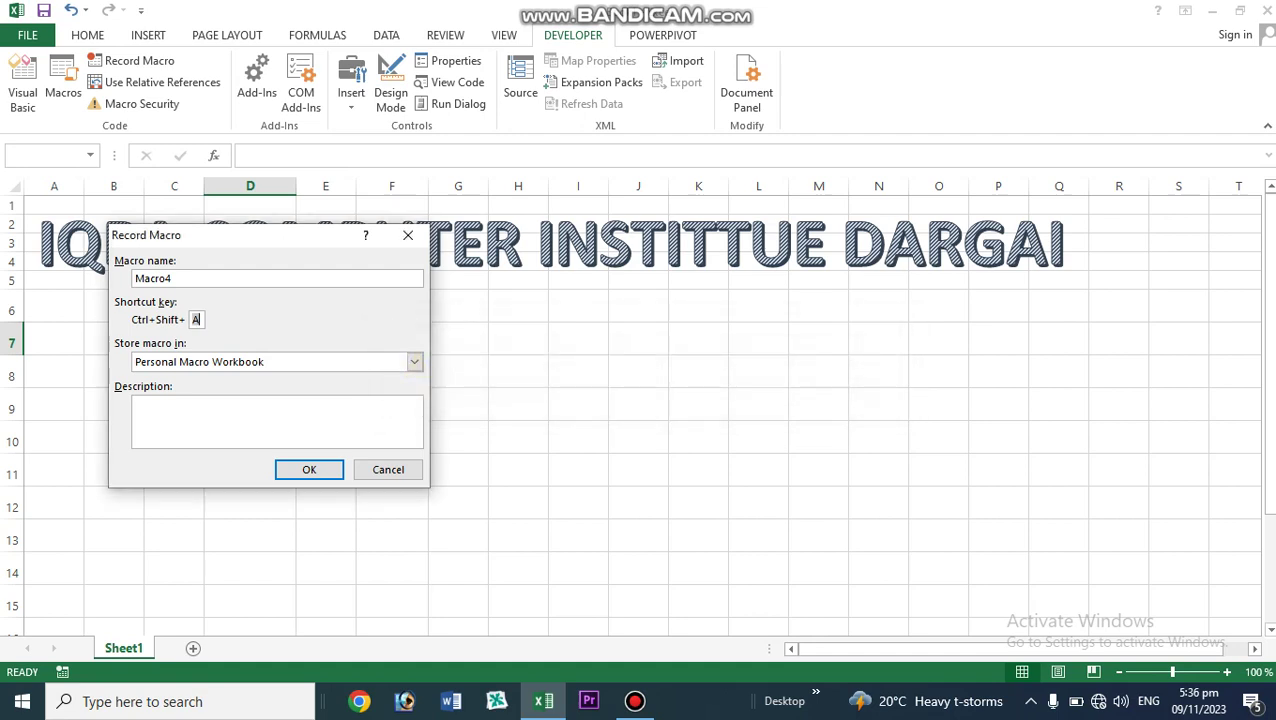
Change the macro's shortcut to Ctrl+Shift+D and start recording
key(BackSpace)
text(d)
key(BackSpace)
text(D)
key(Return)
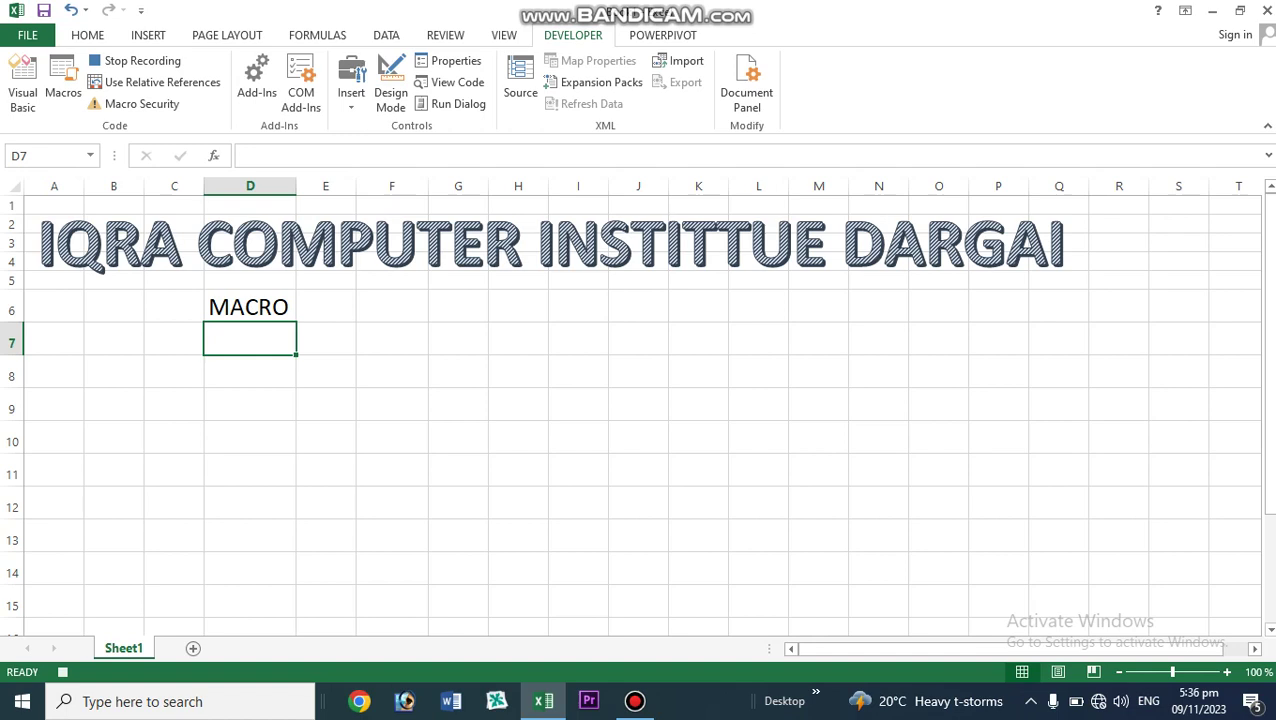
Enter "MACRO IS USED TO RECORD SOME TEXT OR FORMULA IN MS EXCEL" in cell D7 and stop the macro recording
text(MACRO)
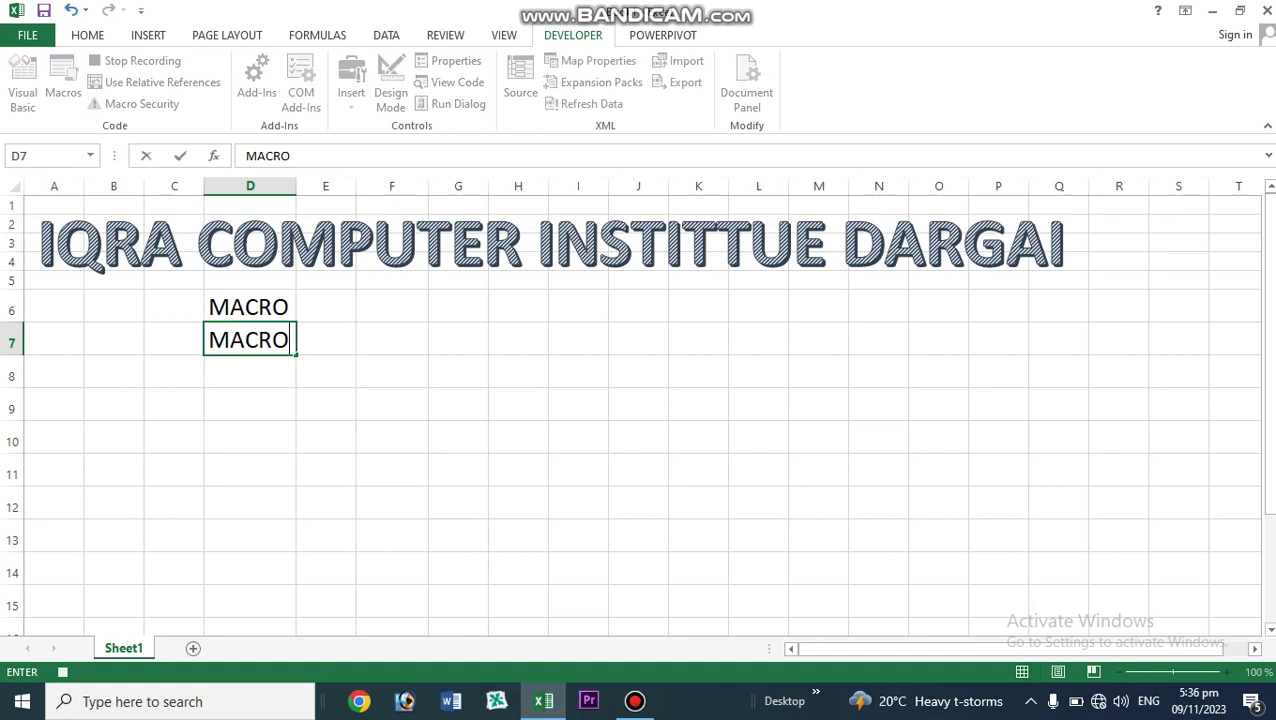
text( IS US)
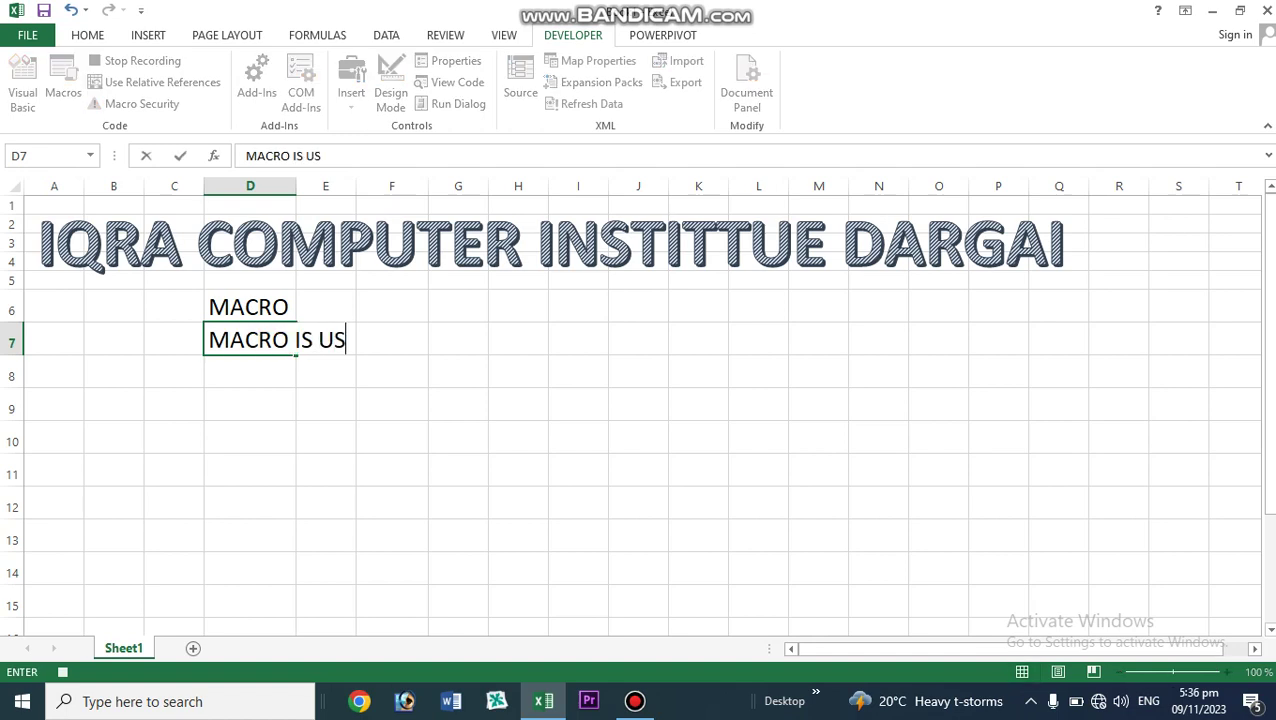
text(ED TO R)
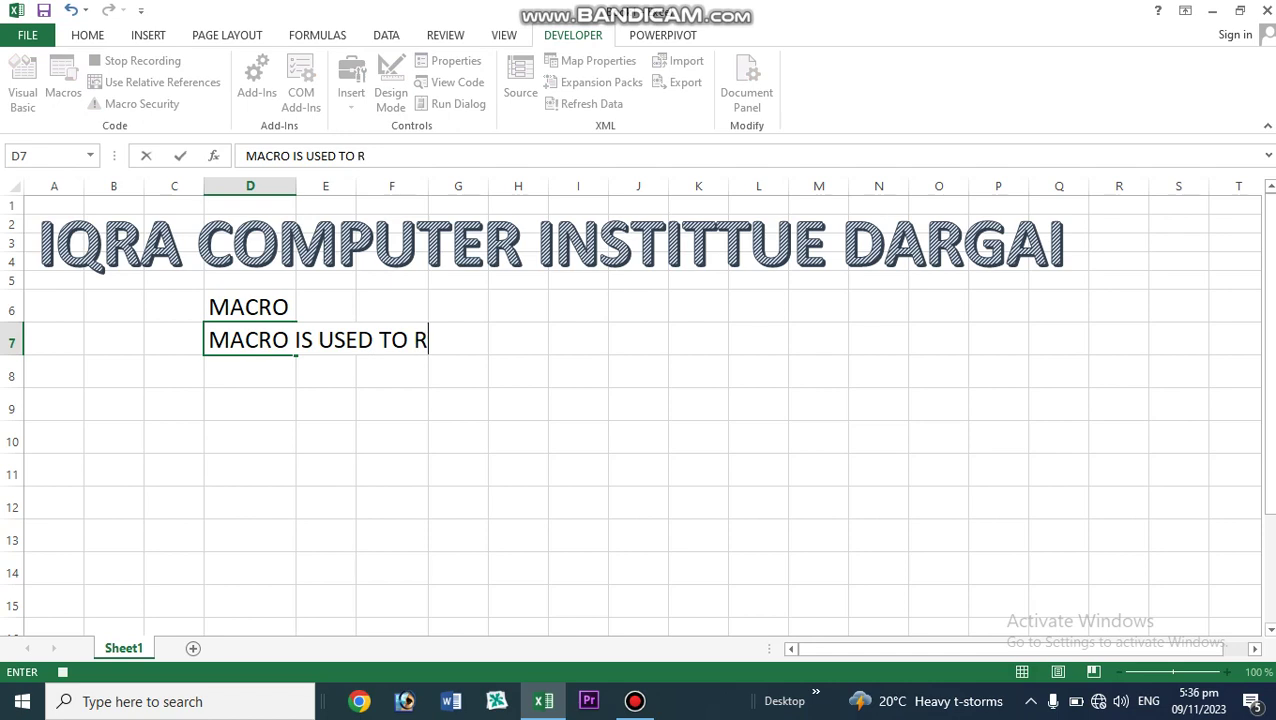
text(ECORD )
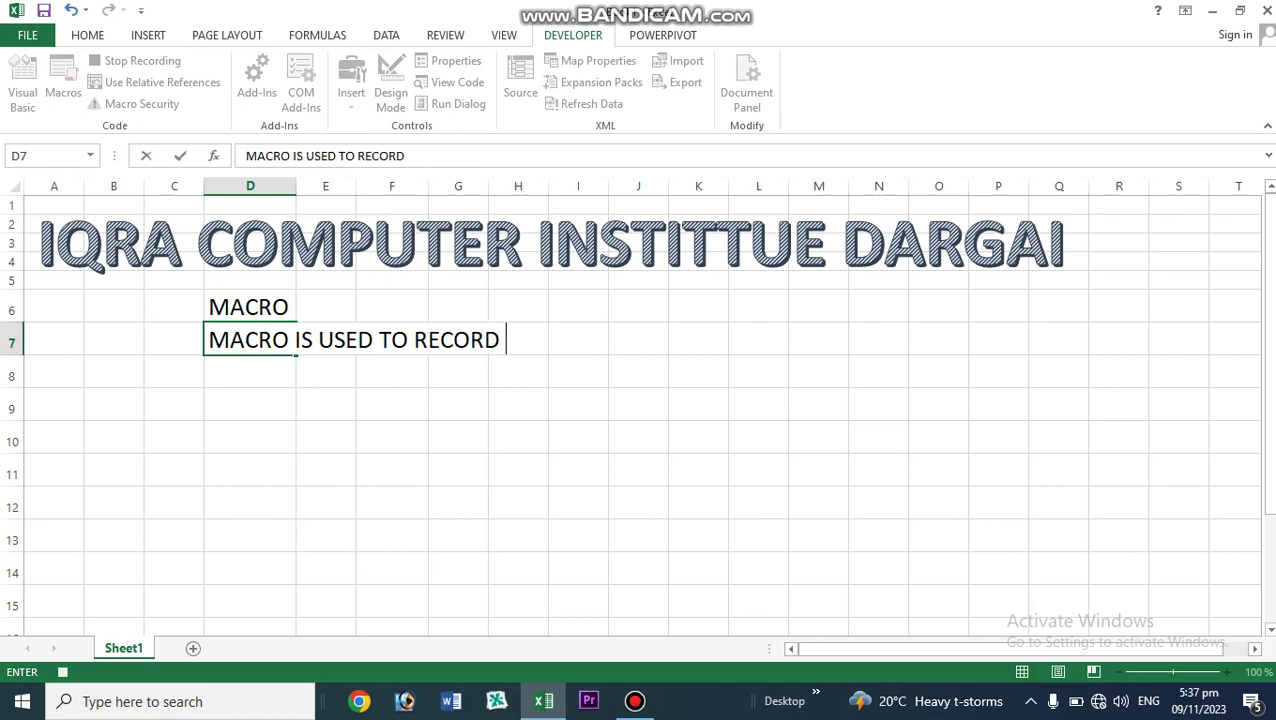
text(A)
key(BackSpace)
key(BackSpace)
text(SED TO)
key(BackSpace)
key(BackSpace)
text(OME TEX)
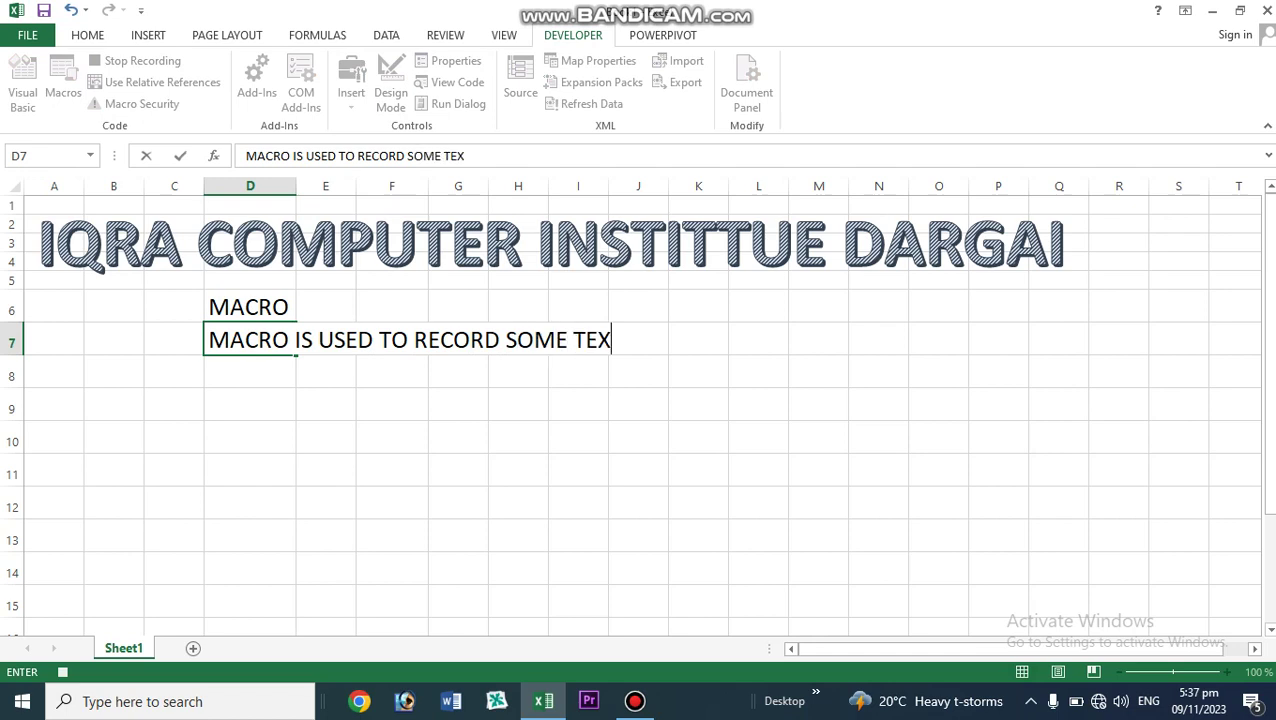
text(T OR )
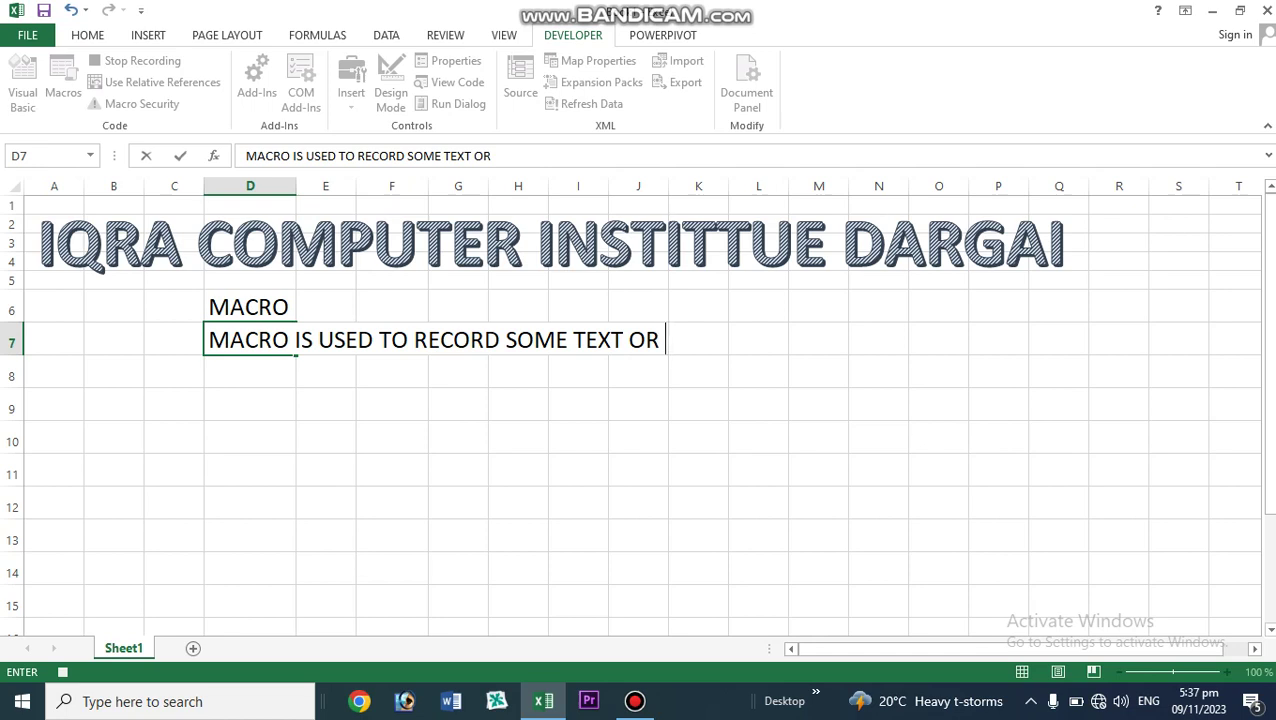
text(FOR)
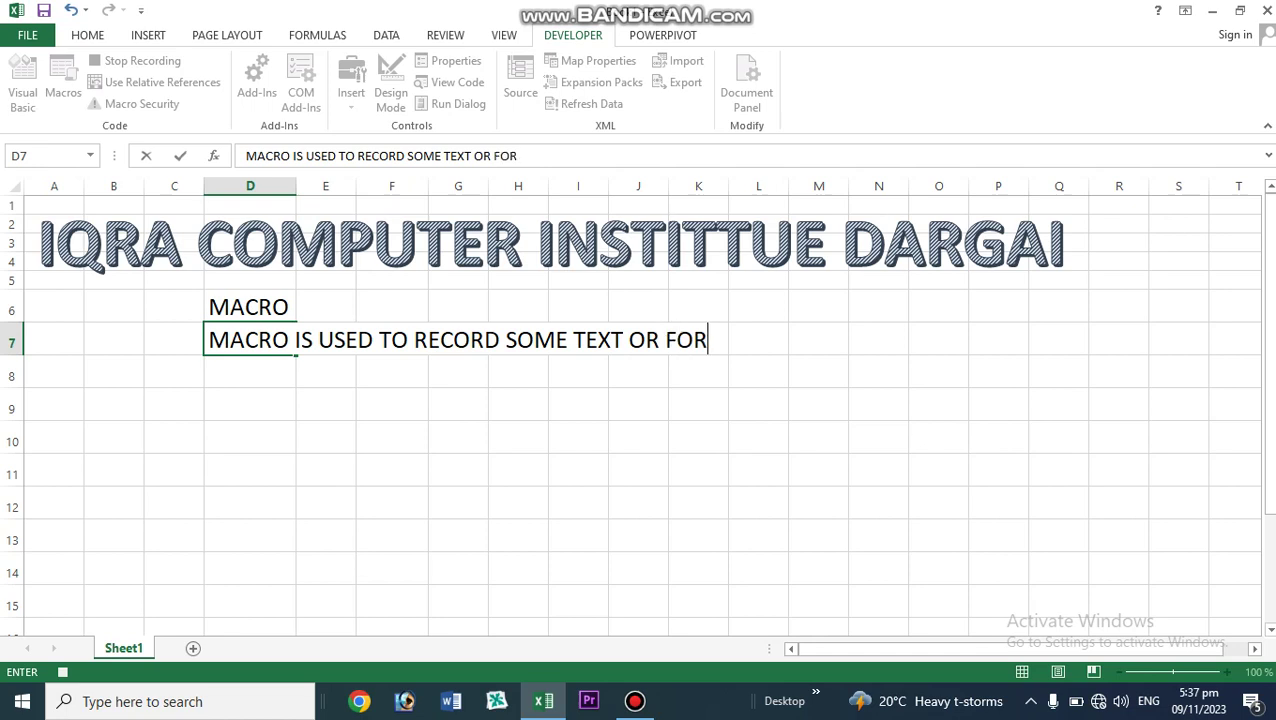
text(MULA I)
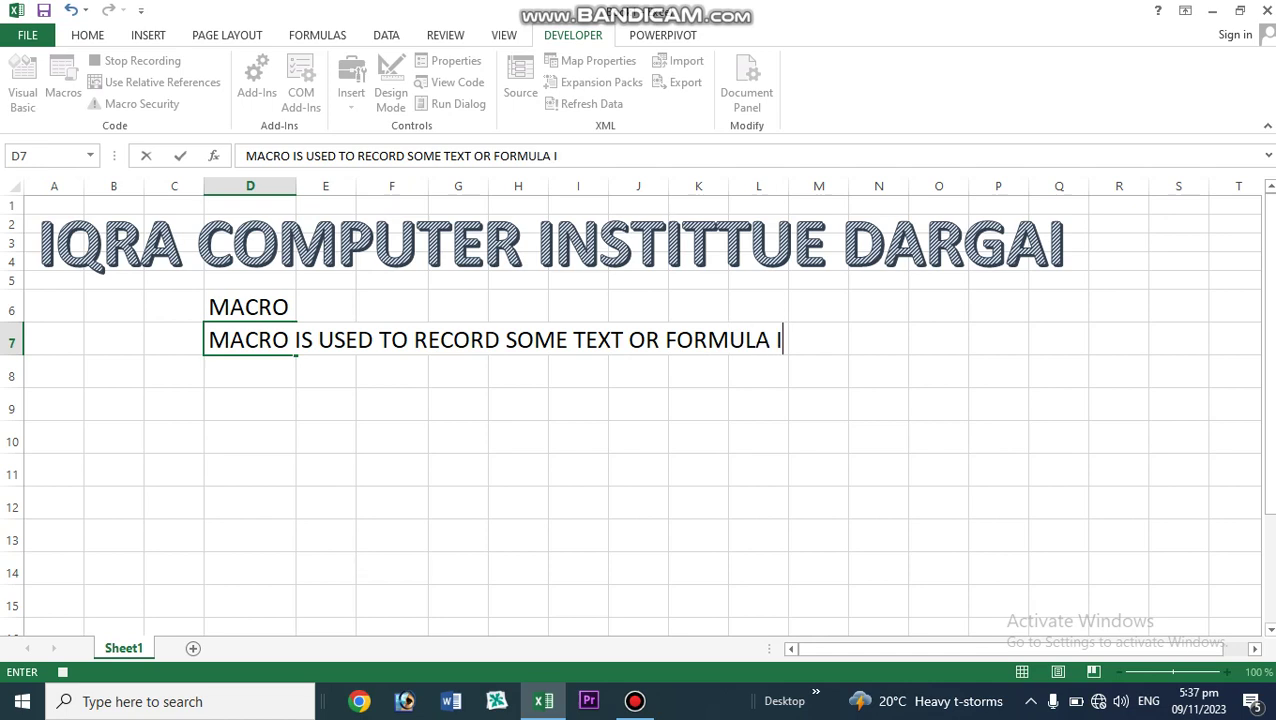
text(N MS EXCE)
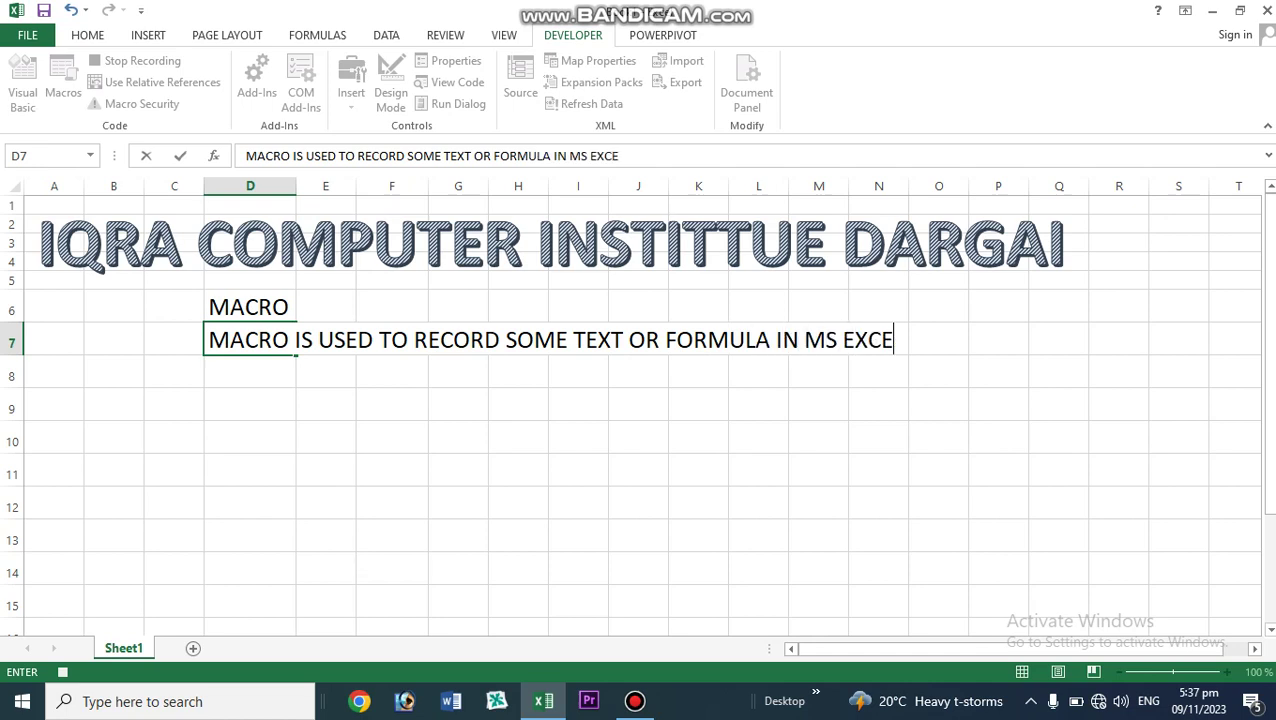
text(L)
click(408, 340)
click(402, 373)
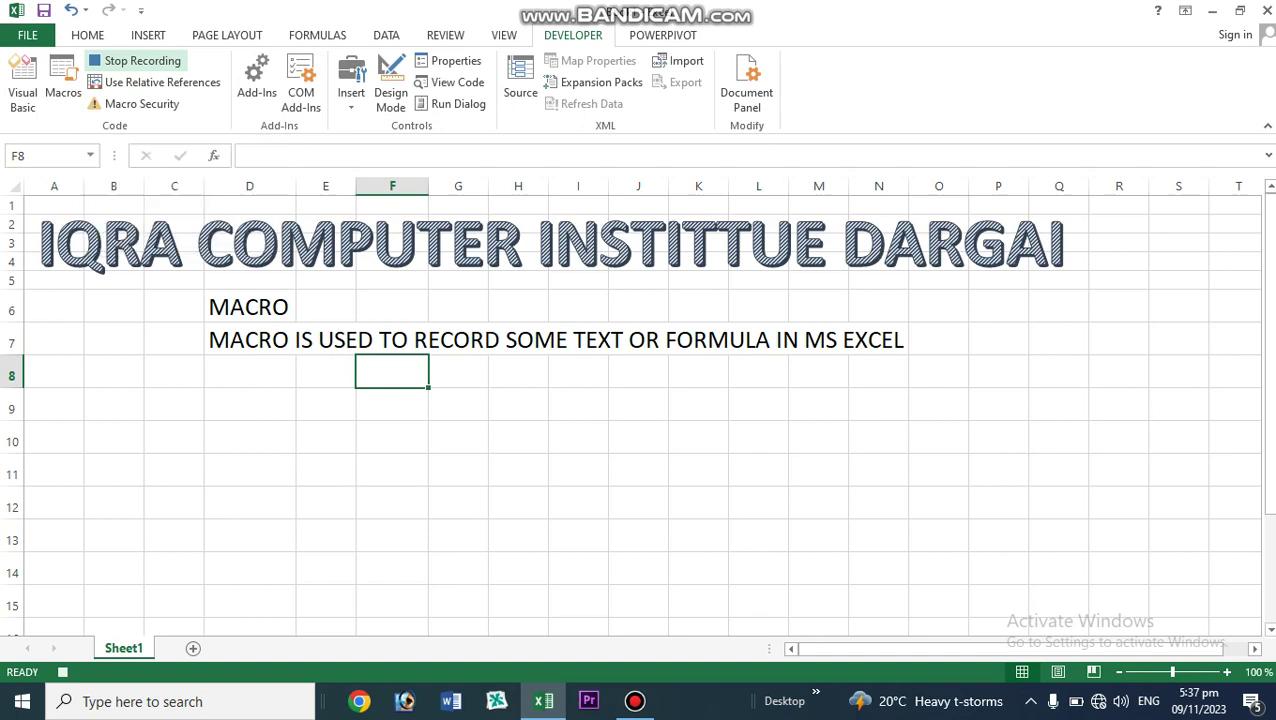
click(135, 61)
Start recording another macro with the default name and settings
click(135, 61)
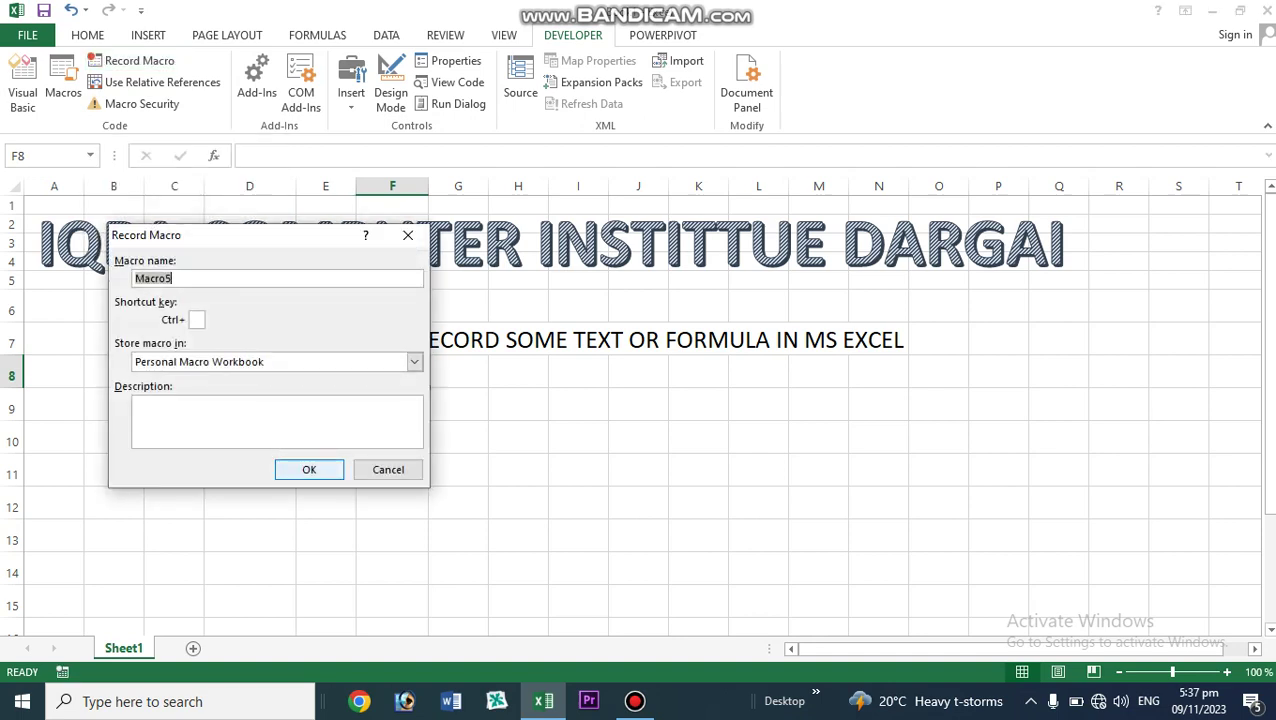
click(309, 469)
click(311, 470)
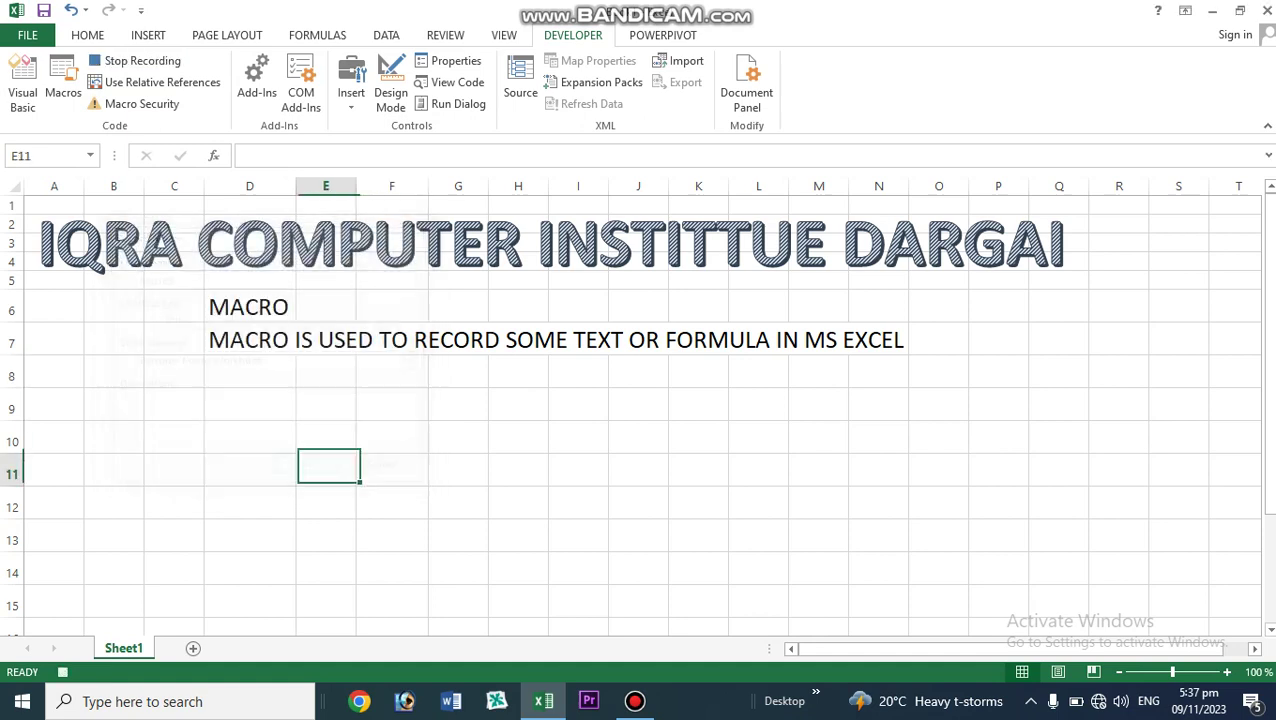
click(325, 405)
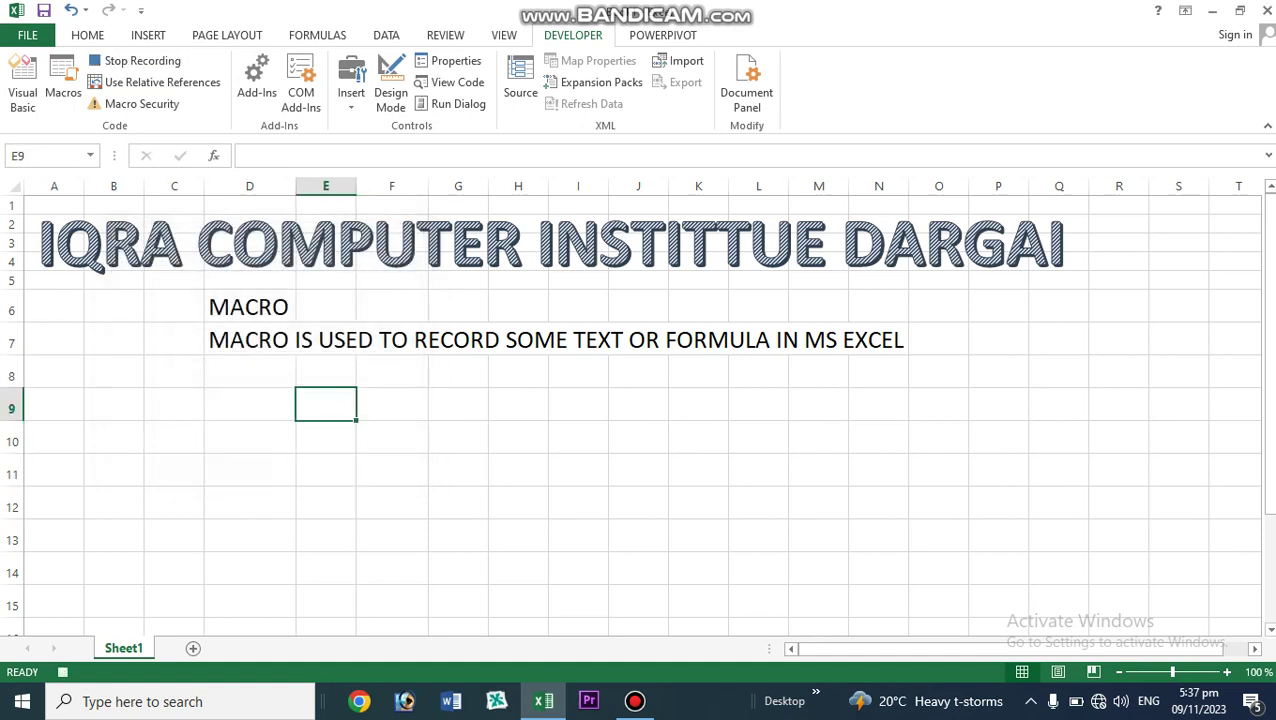
click(250, 439)
scroll(250, 439, down, 7)
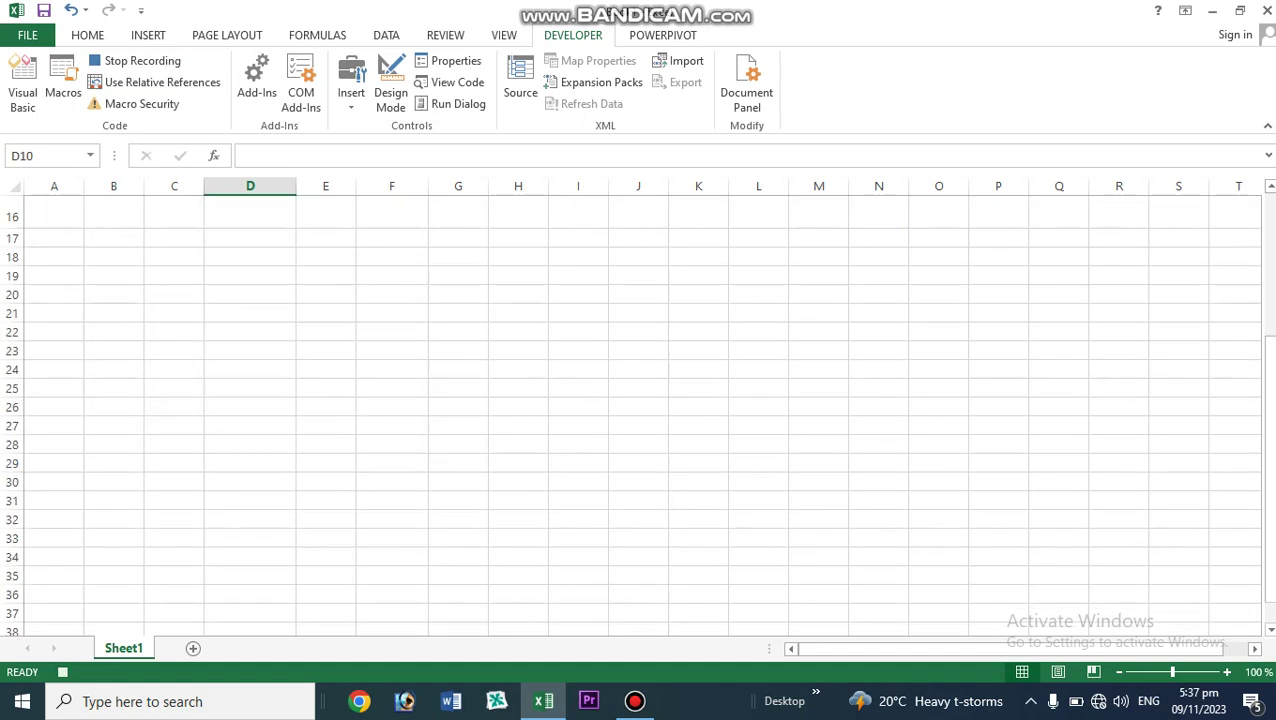
scroll(250, 439, up, 2)
scroll(640, 410, up, 1)
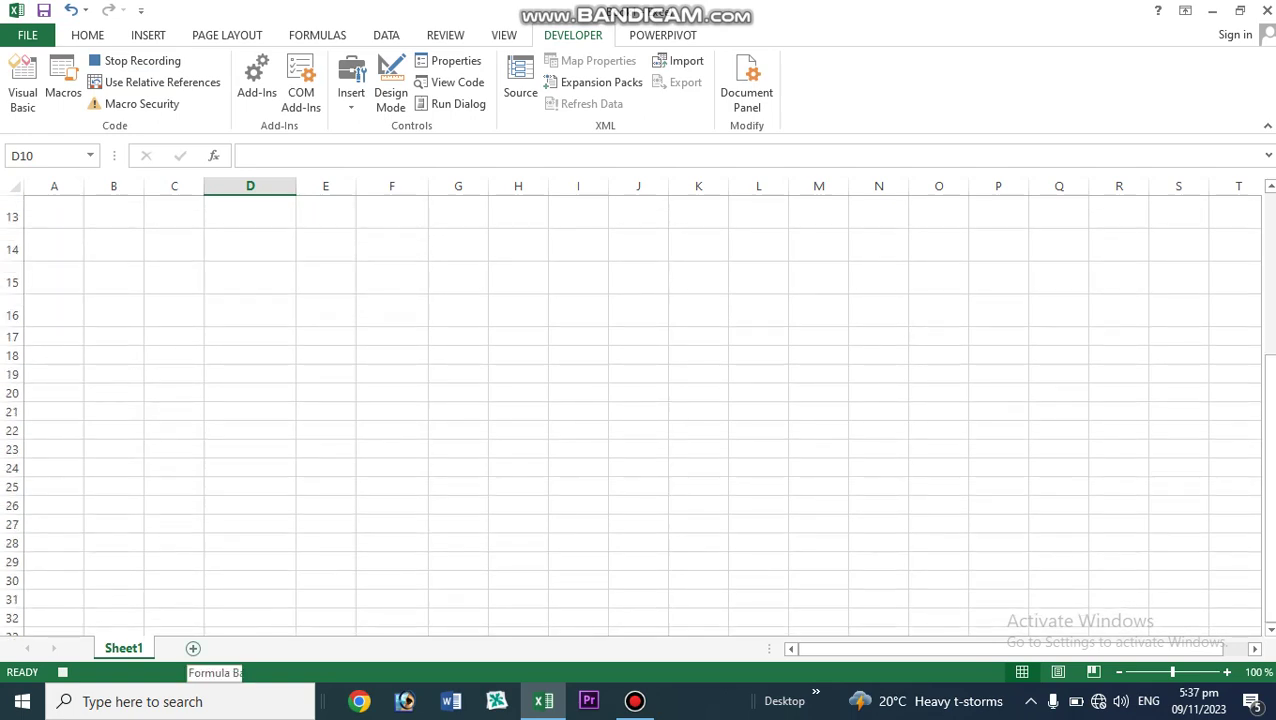
Add a new worksheet, select its cell D6, and stop the macro recording
click(193, 648)
click(234, 299)
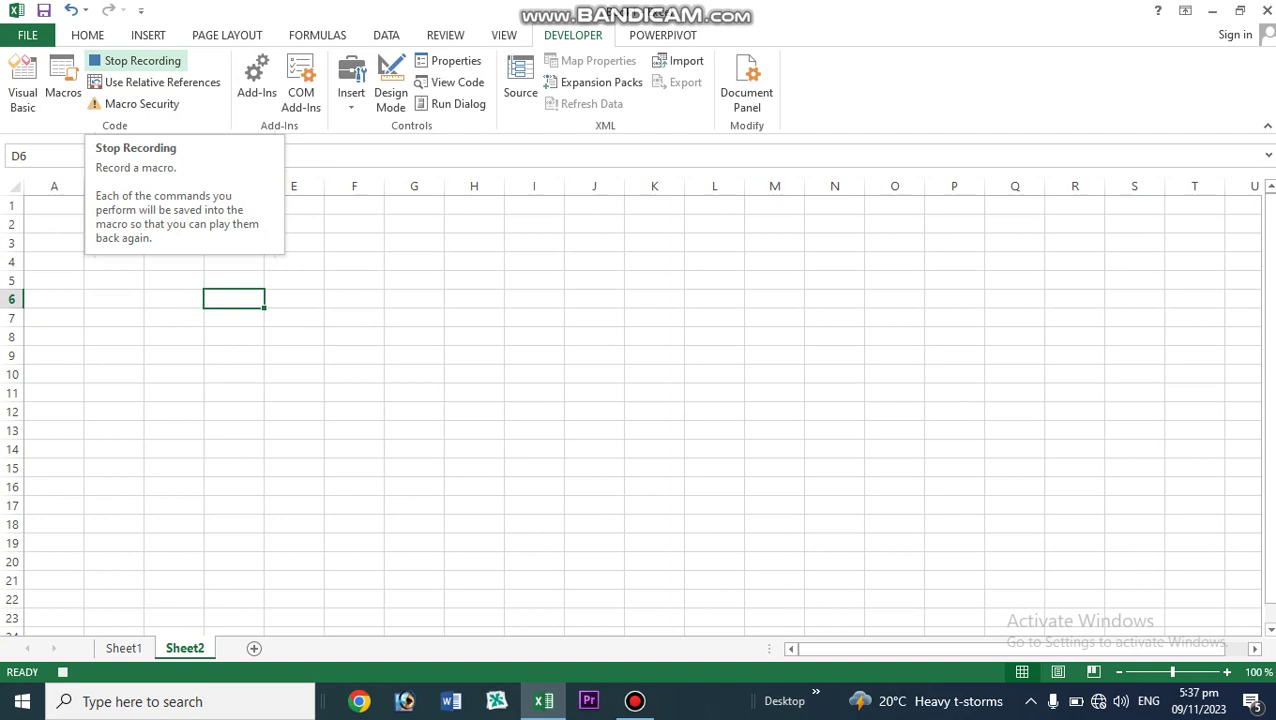
click(140, 61)
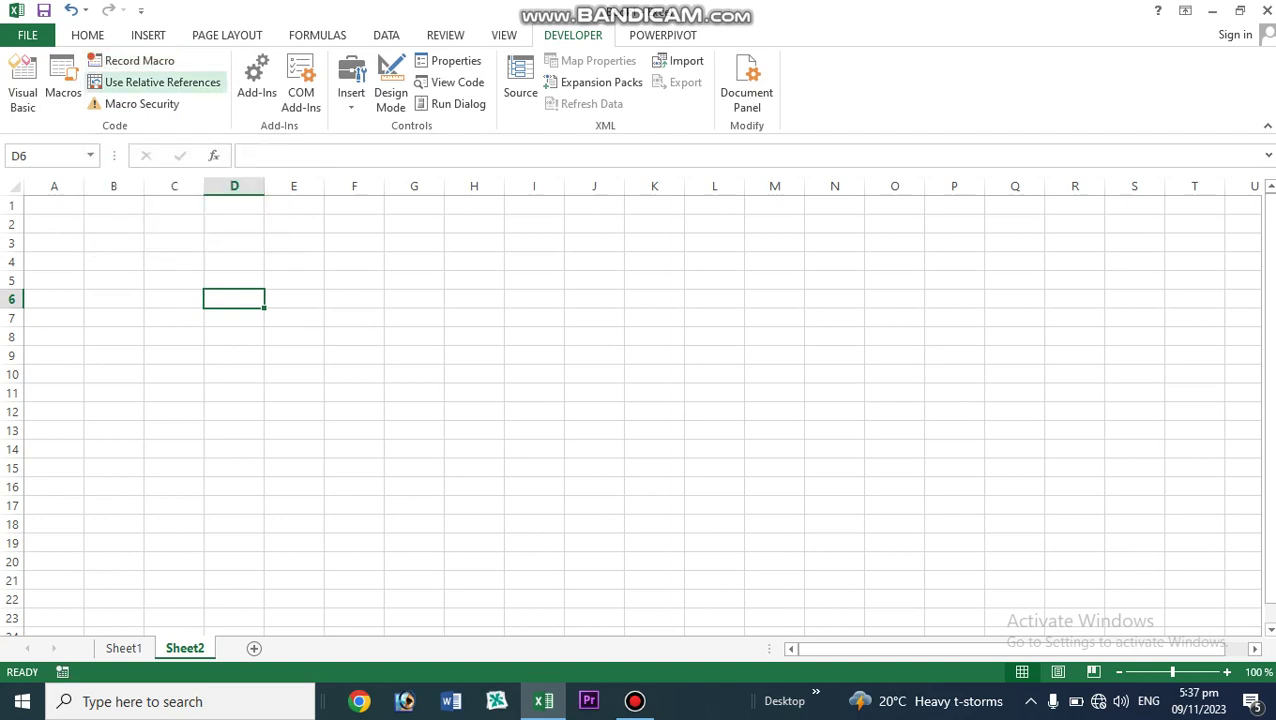
Run the macro PERSONAL.XLSB!Macro4 on cell D6 of the new sheet
click(63, 80)
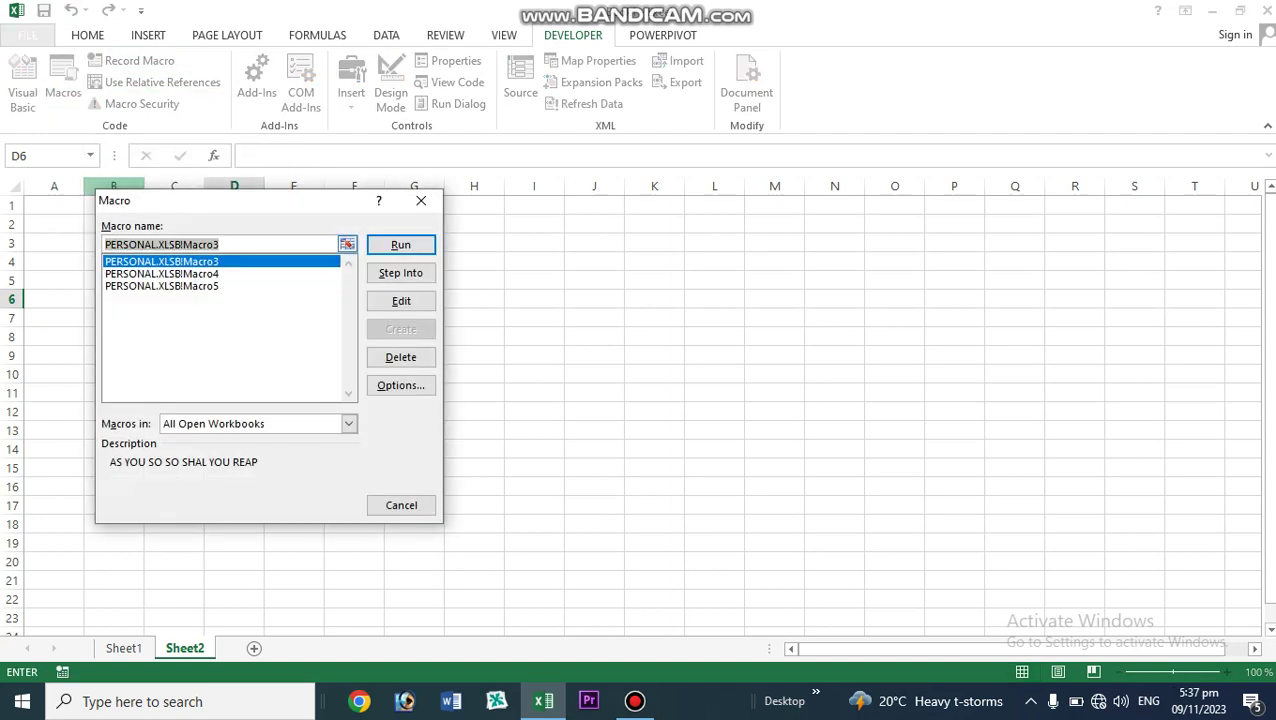
click(162, 274)
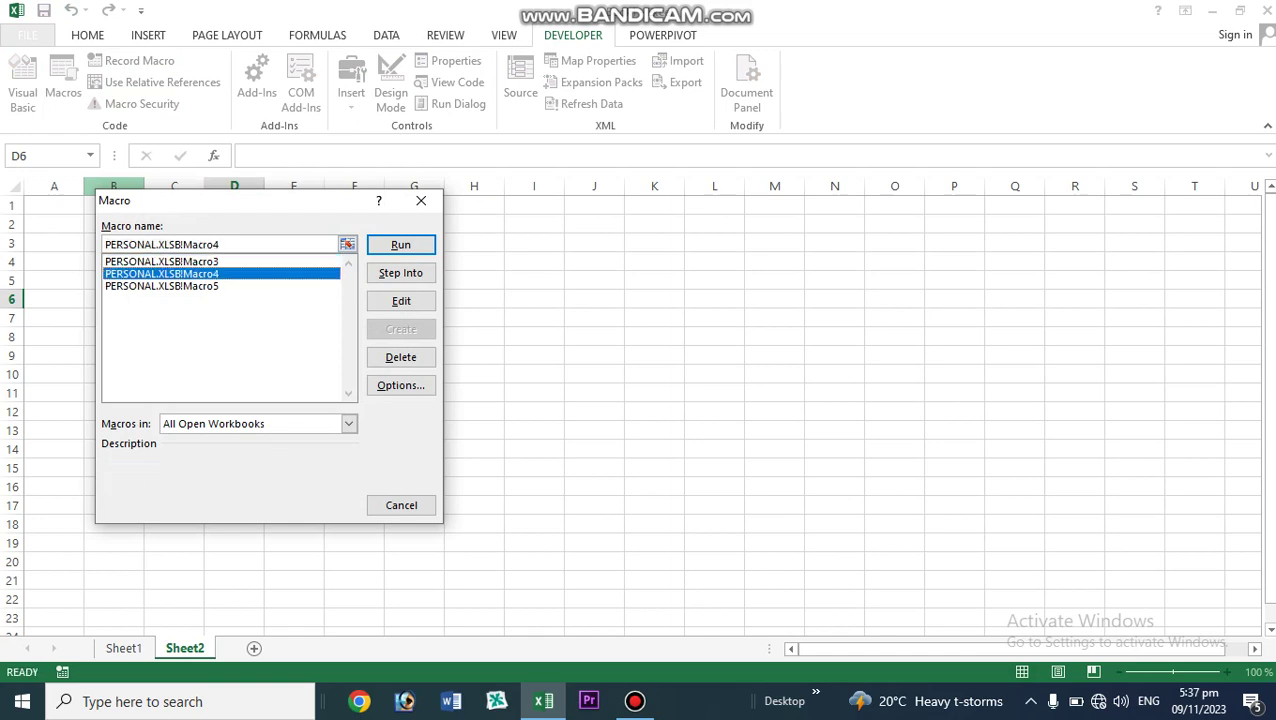
click(400, 244)
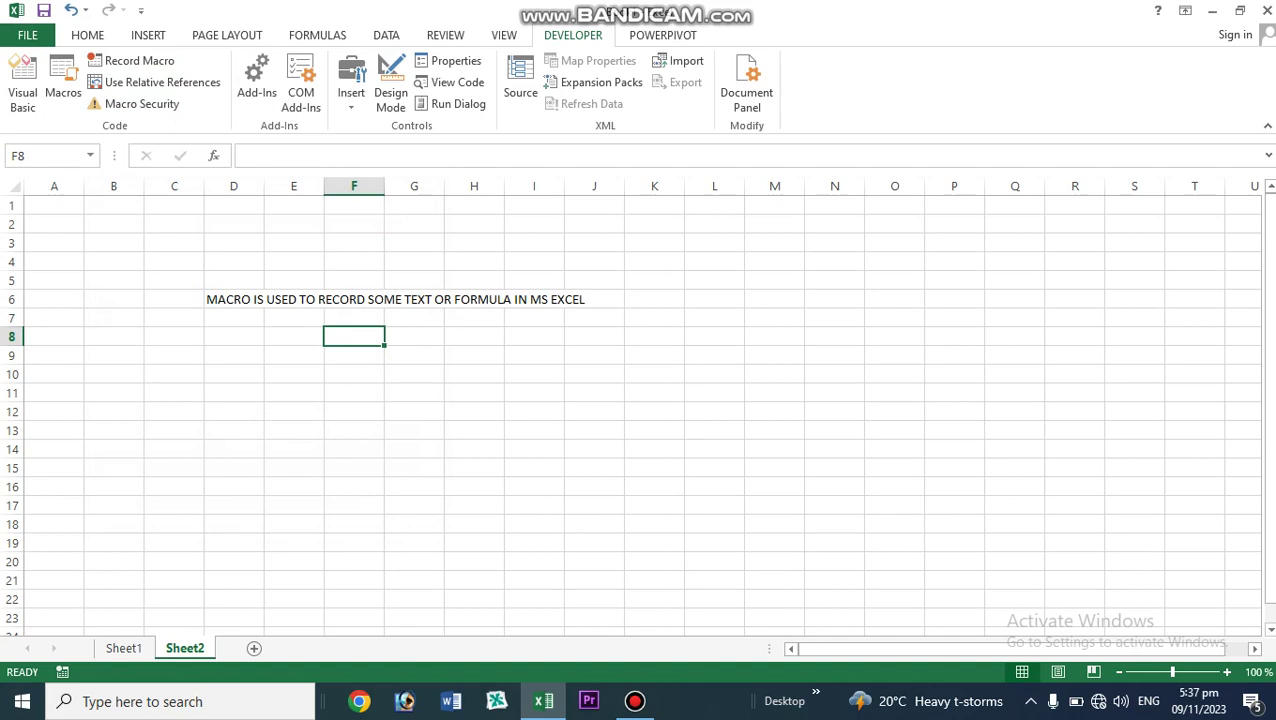
click(534, 300)
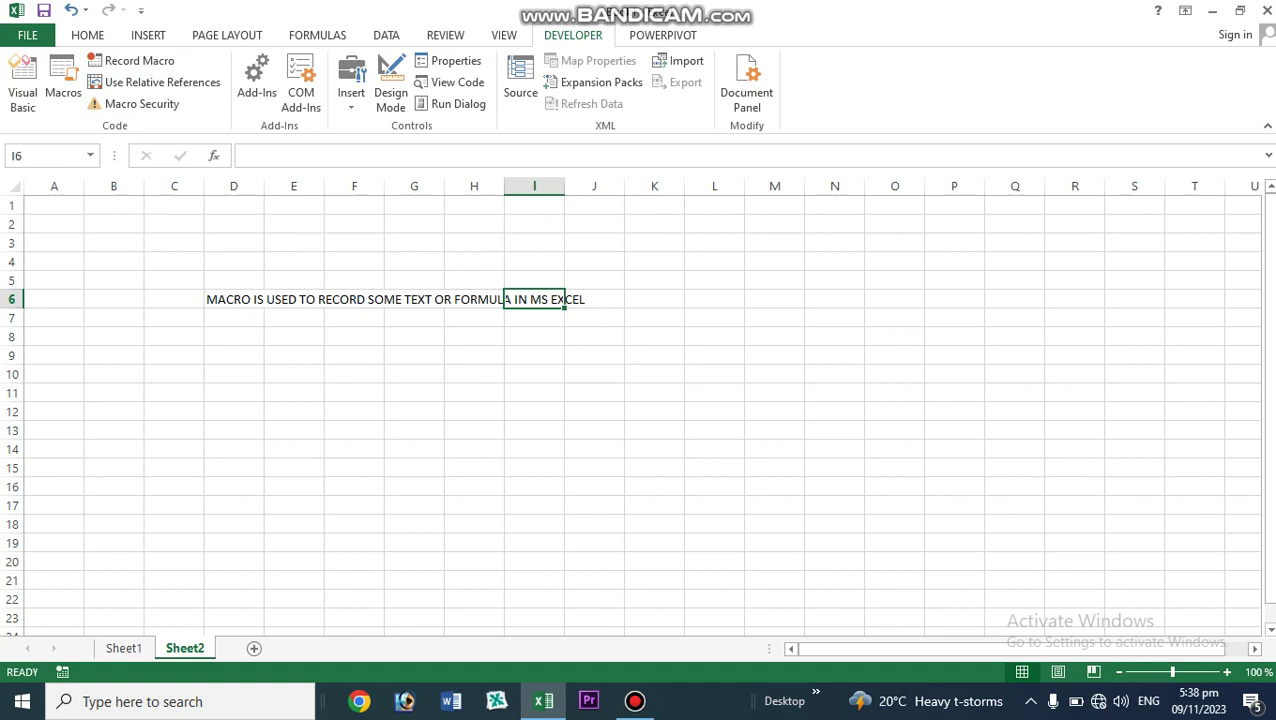
click(635, 701)
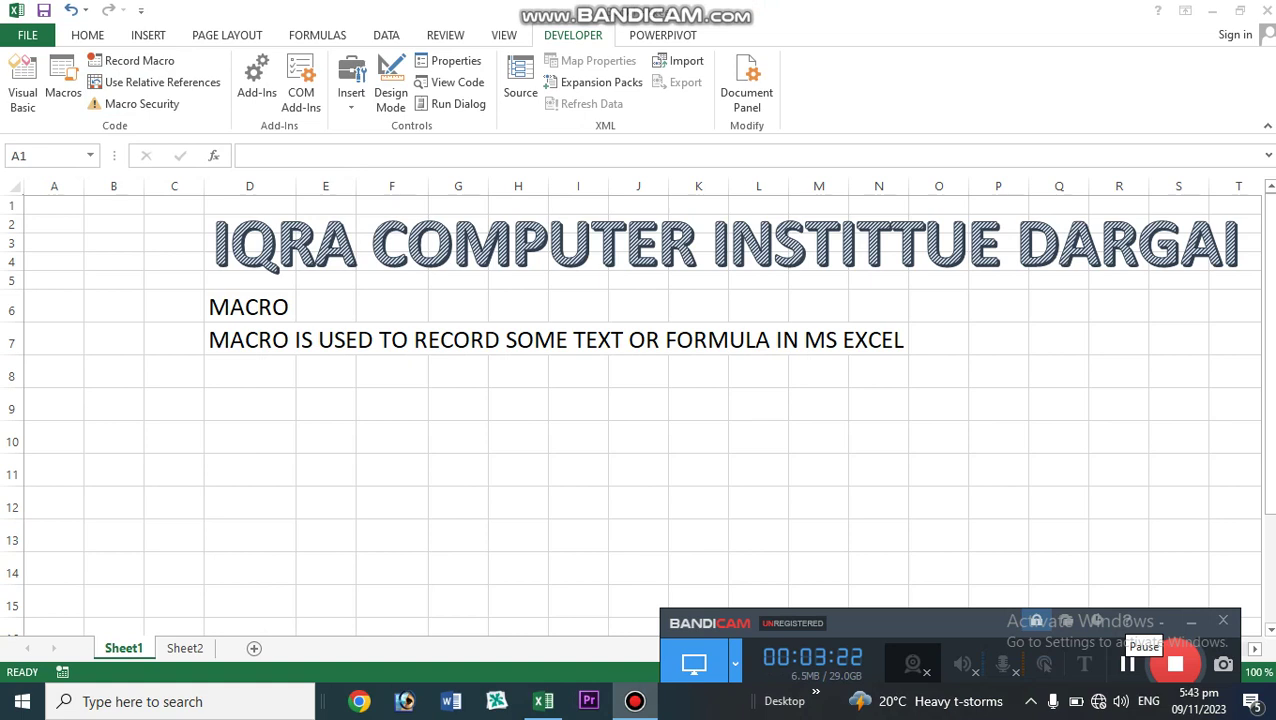
click(1191, 621)
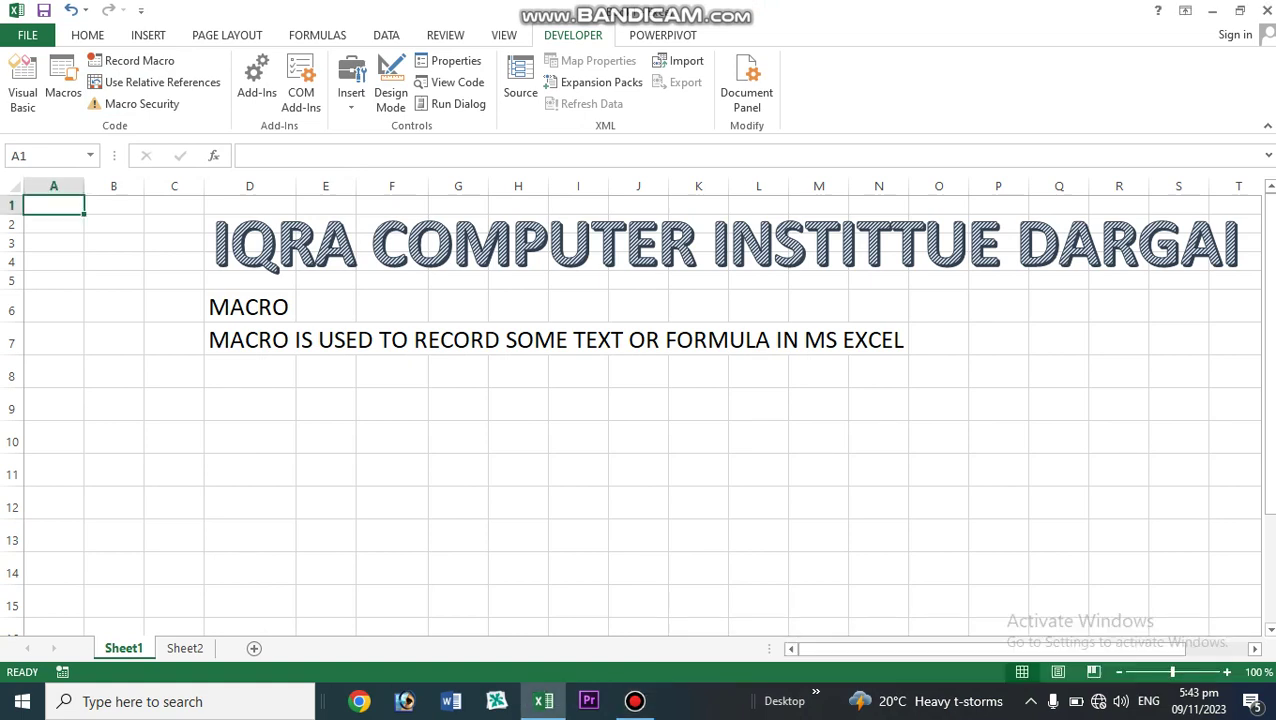
text(AUST)
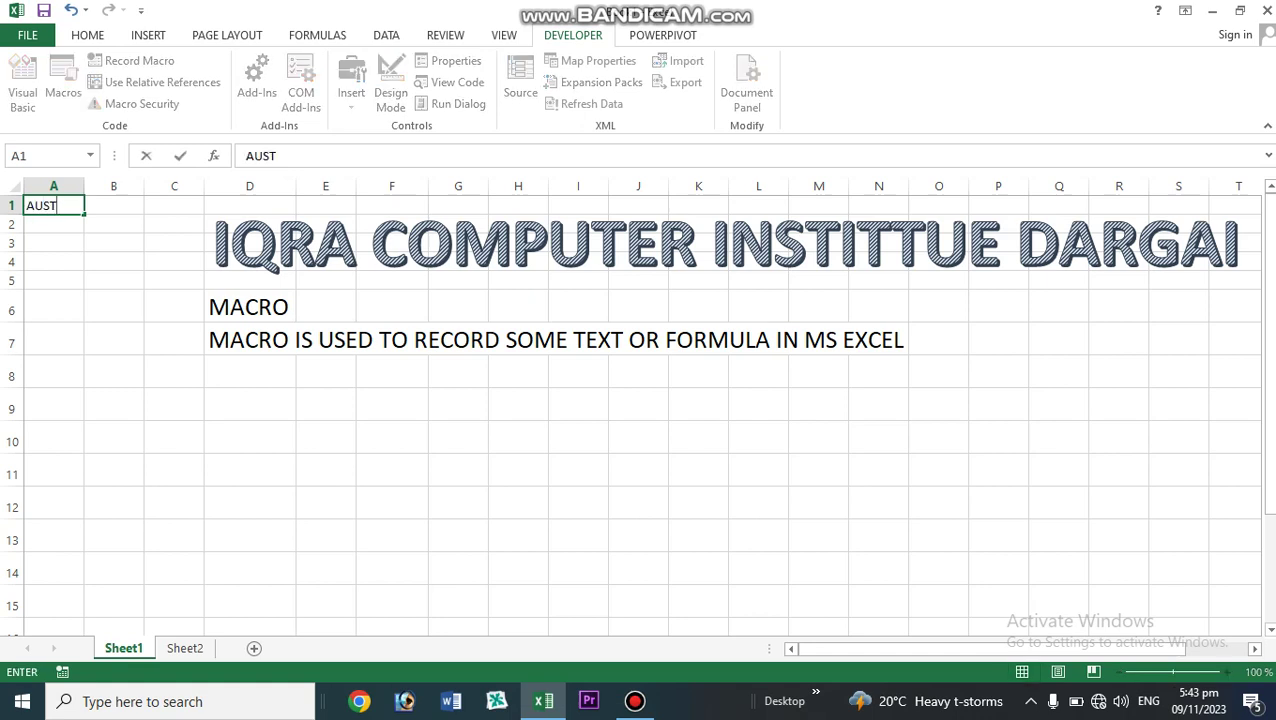
key(BackSpace)
key(BackSpace)
key(BackSpace)
key(BackSpace)
click(174, 306)
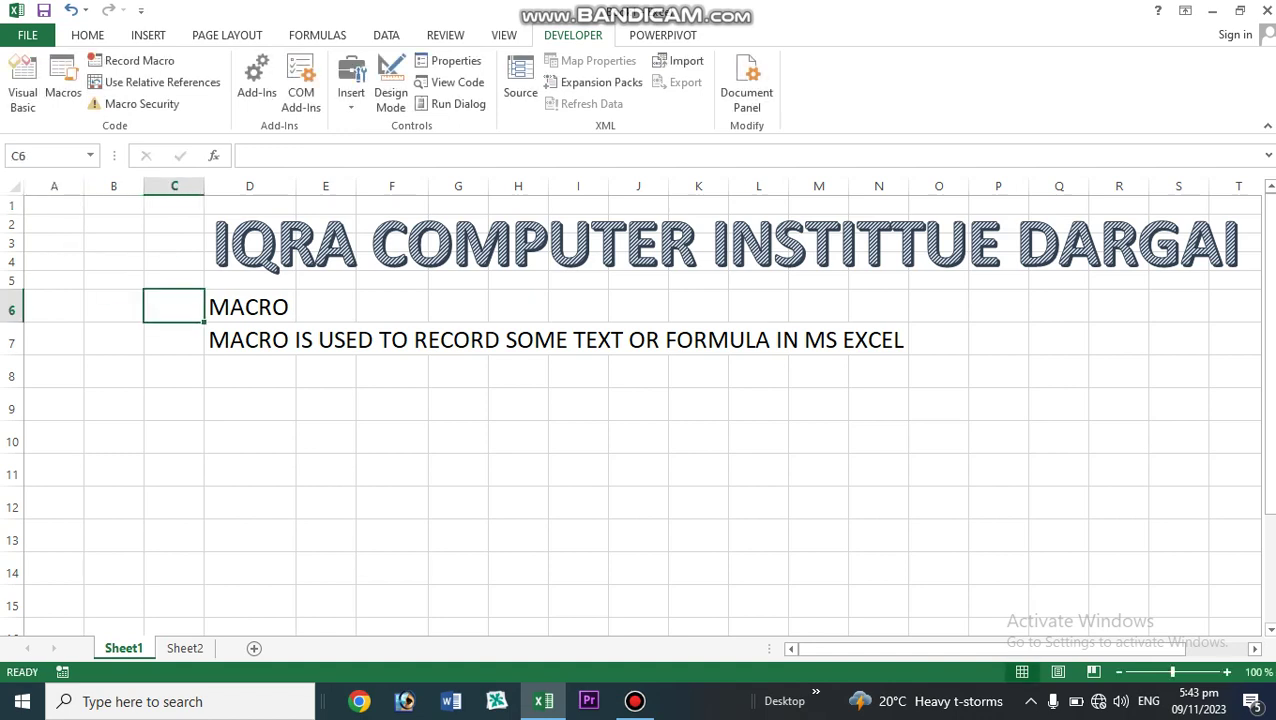
Select cell A1 on Sheet1 and start recording a new macro with the default name and settings
click(54, 205)
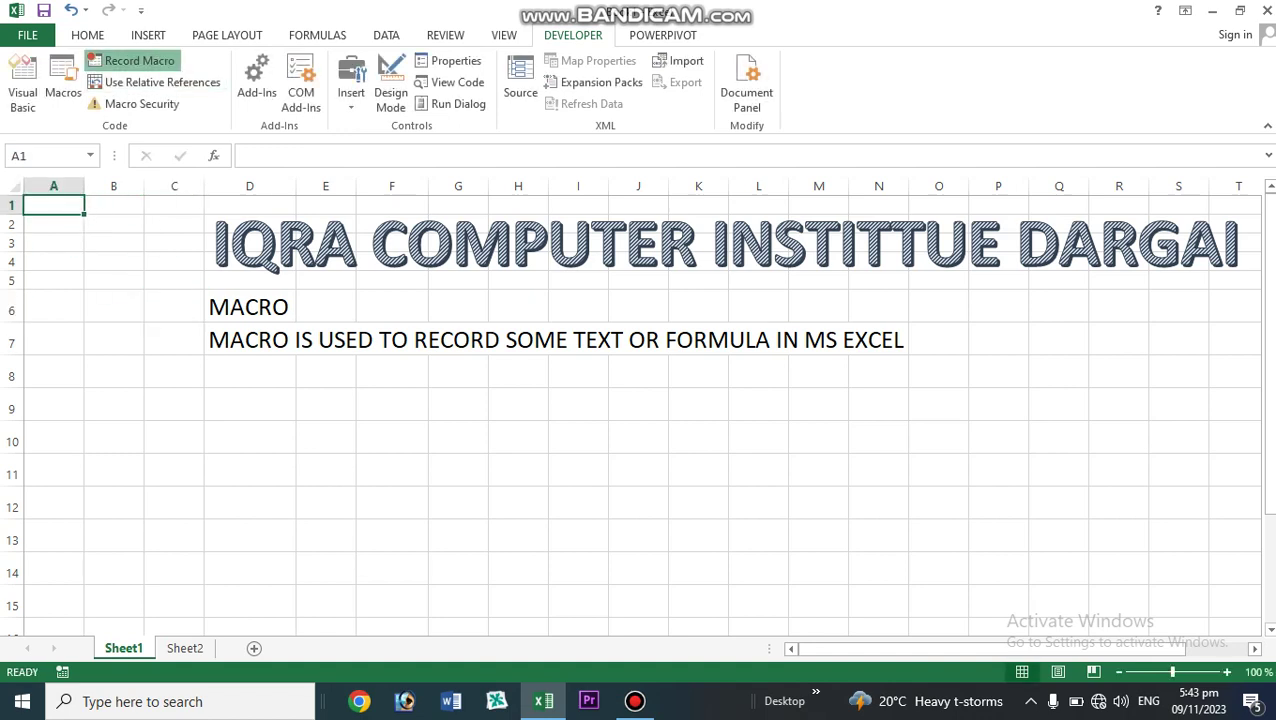
click(139, 60)
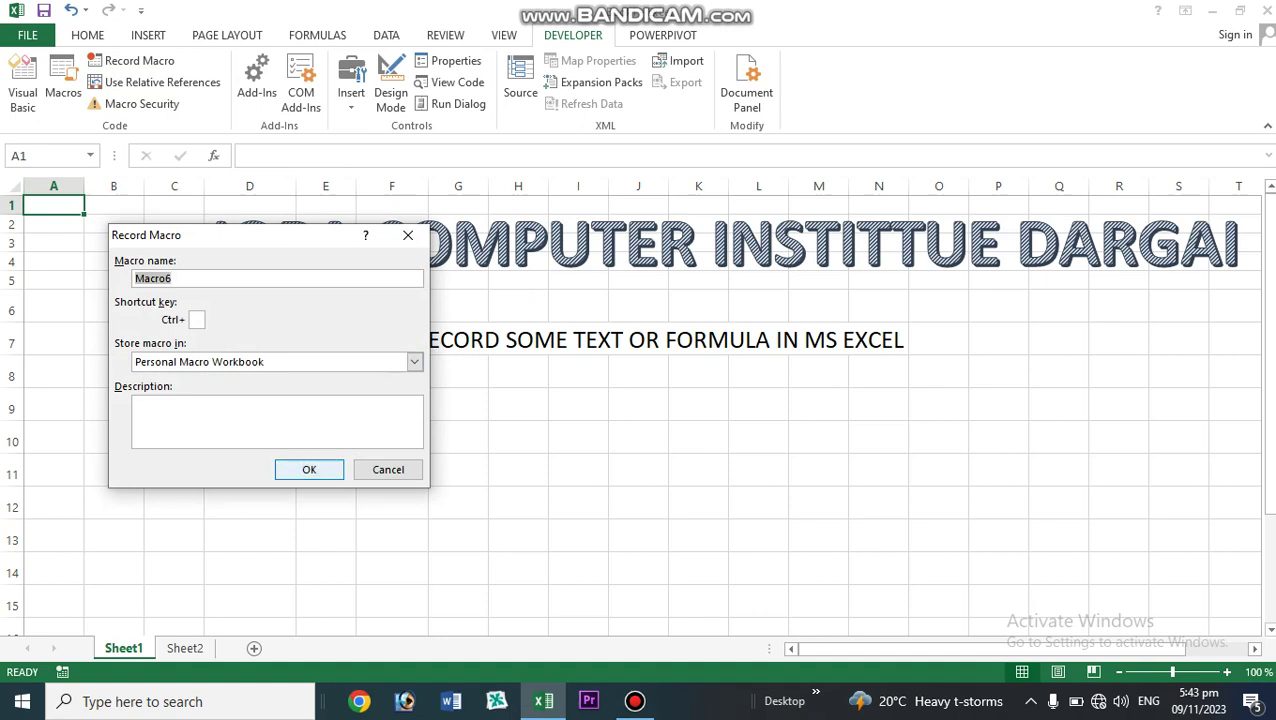
key(Return)
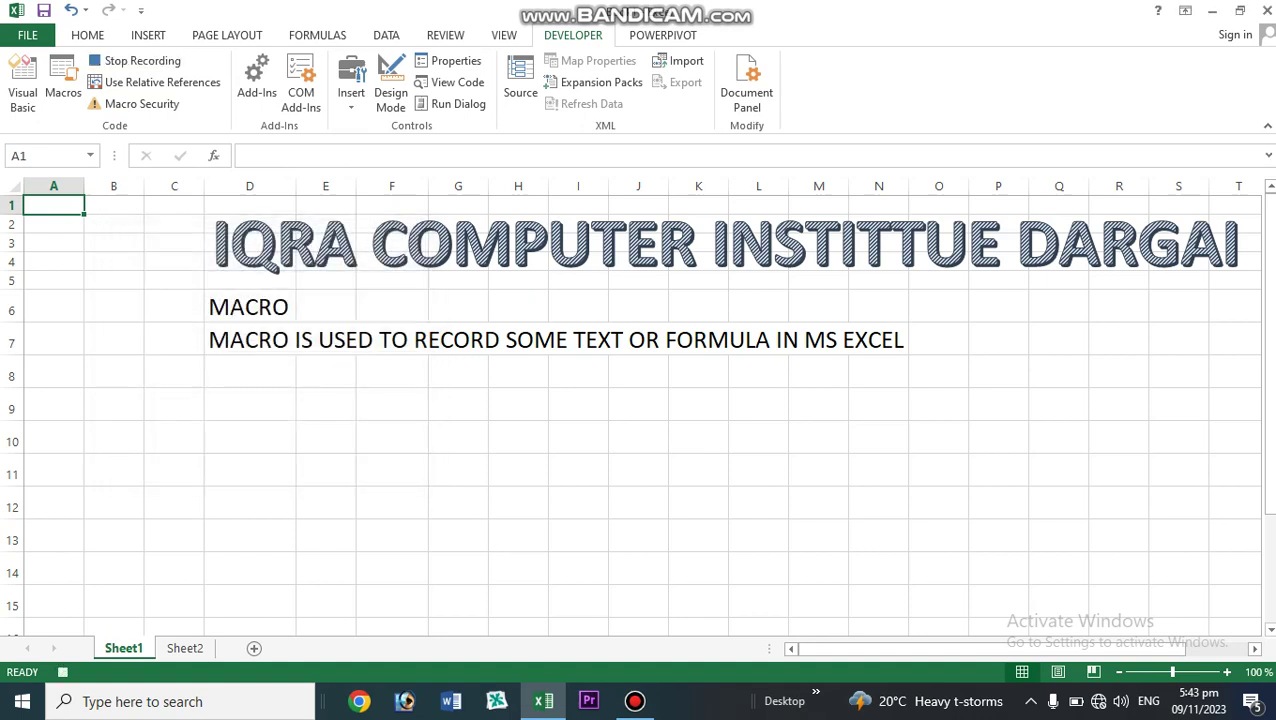
Enter "AUSTRALIA", "BRAZIL" and "MEXICO" in cells A1 to A3 and stop the macro recording
text(AU)
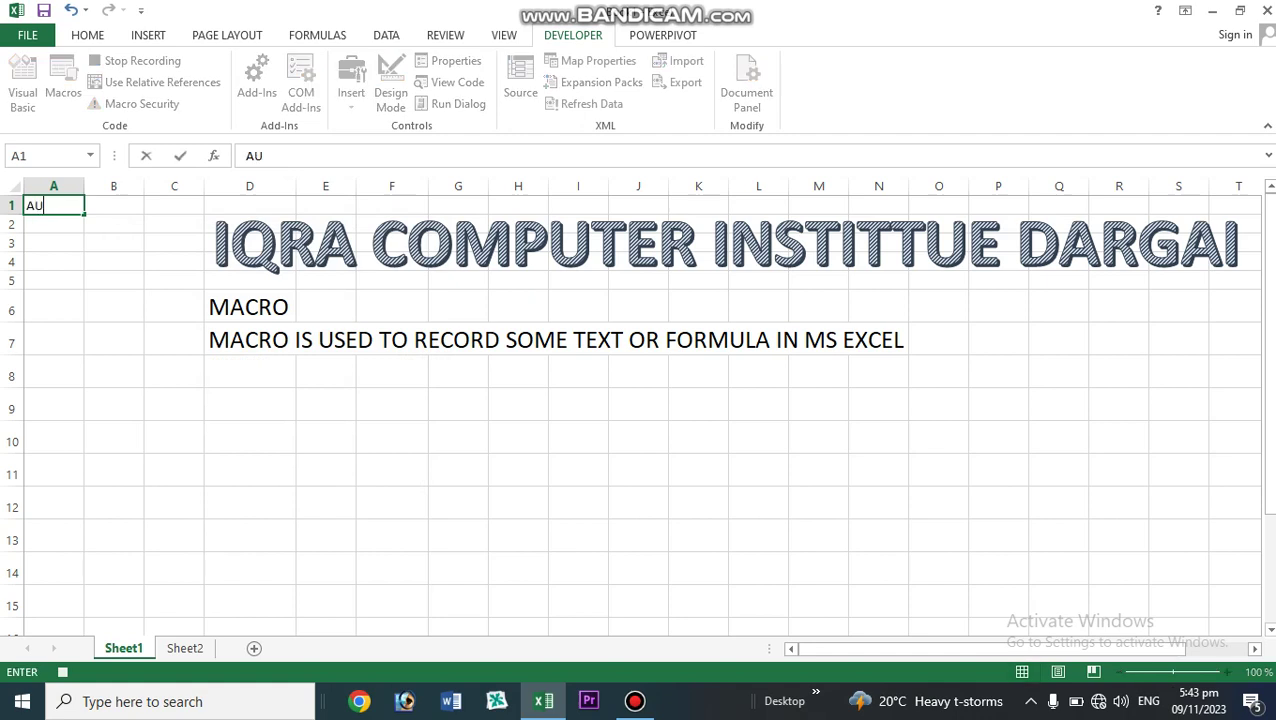
text(STRALIA)
key(Return)
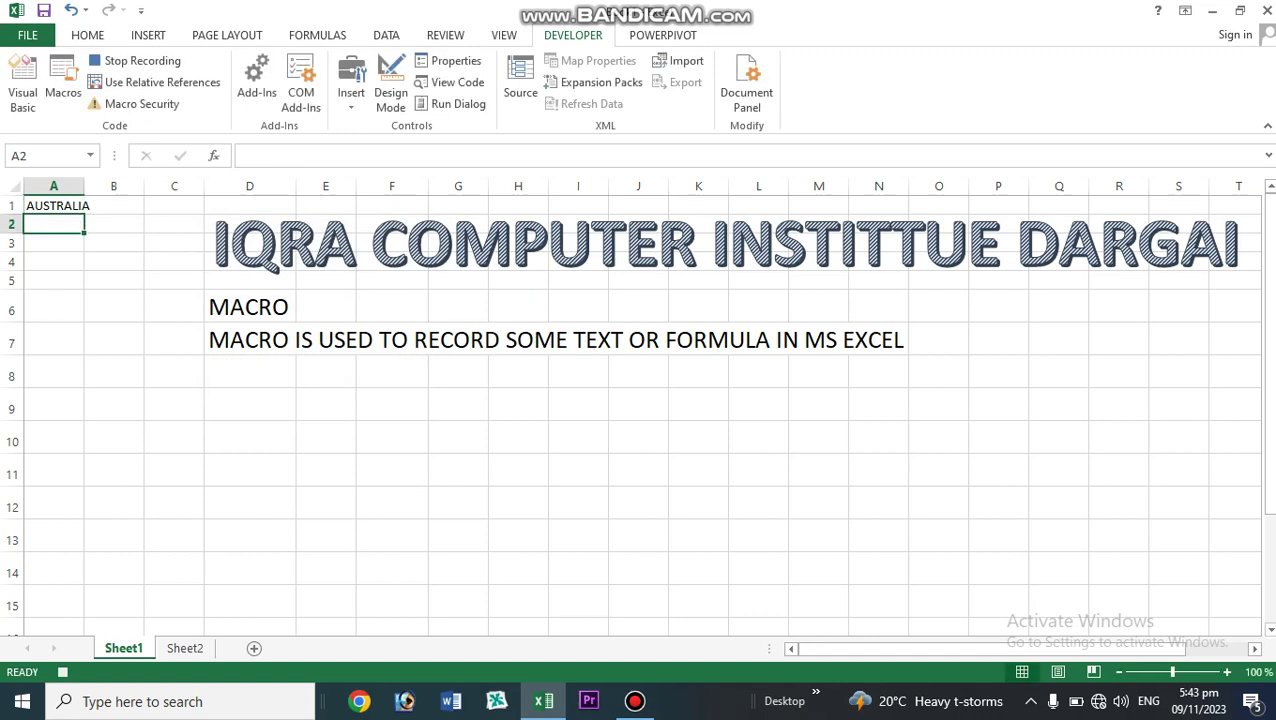
text(BRAZIL)
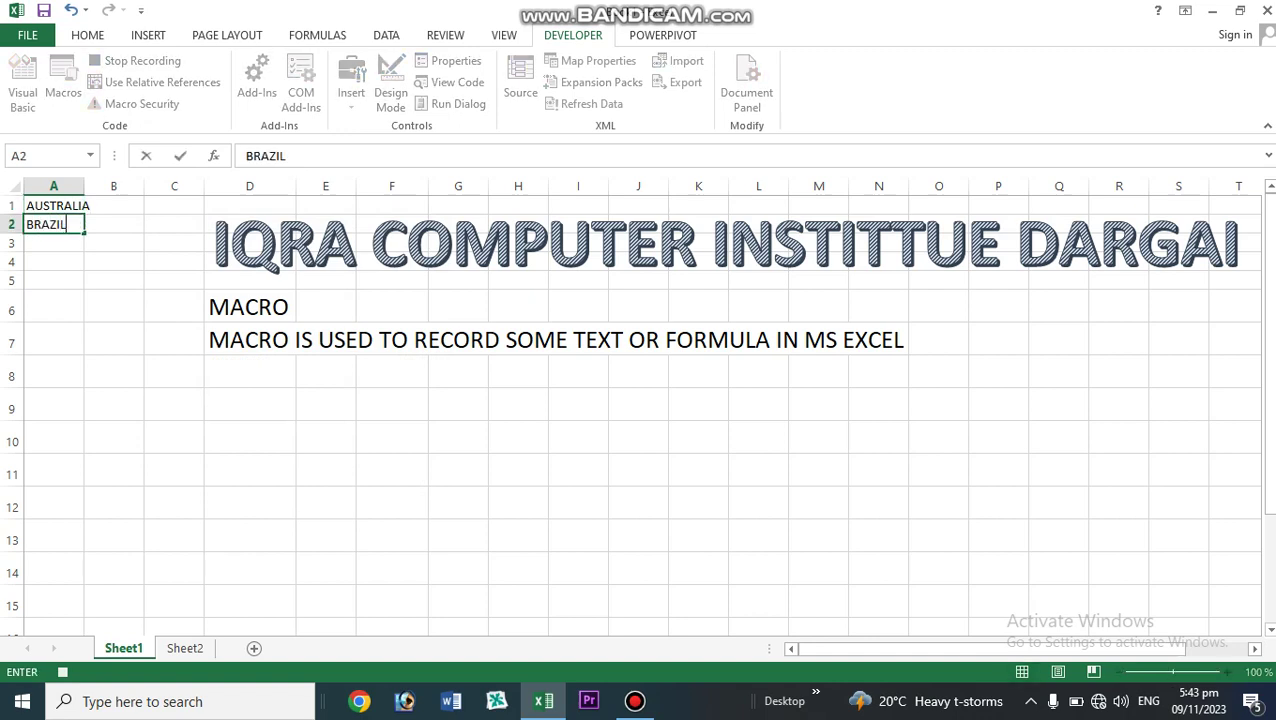
key(Return)
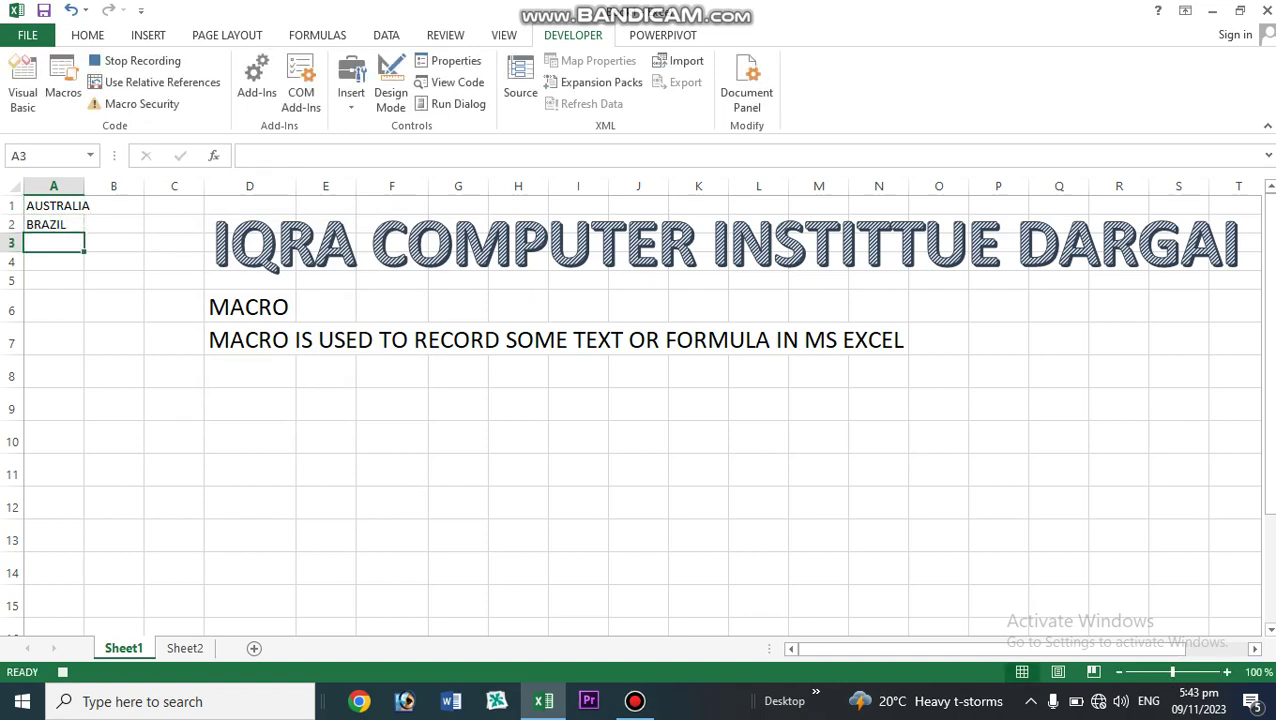
text(MEX)
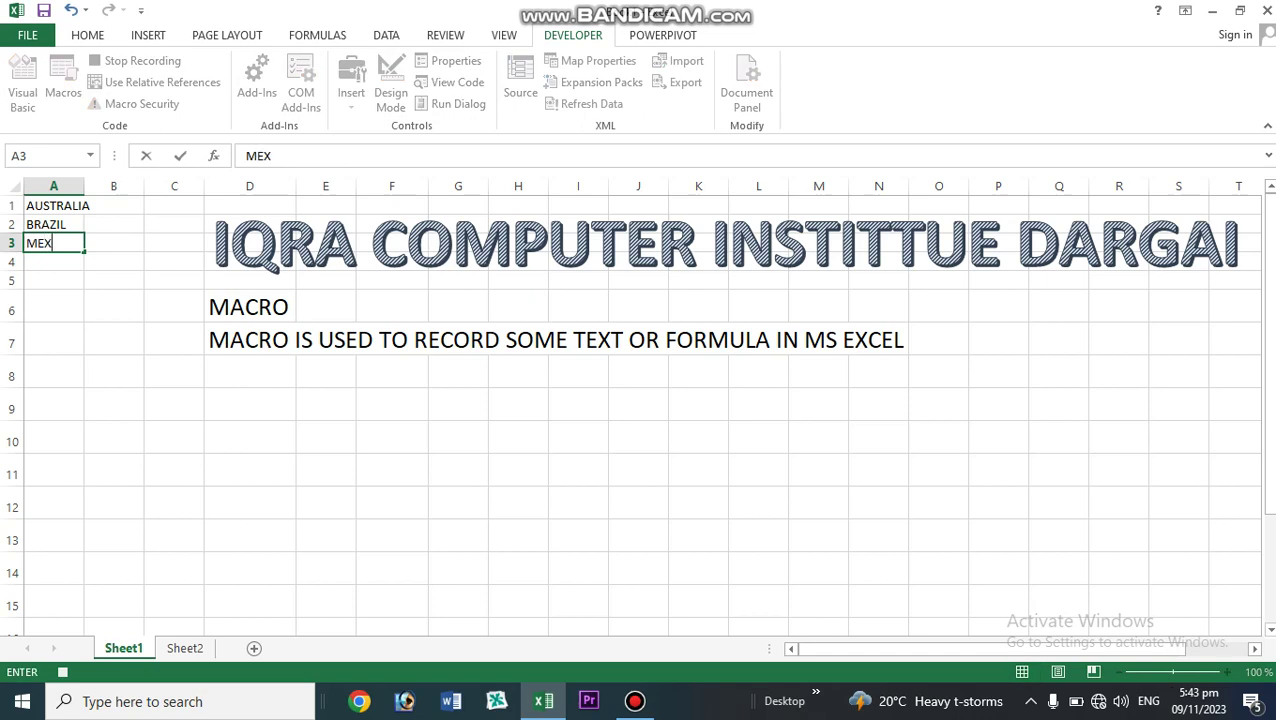
text(ICO)
key(Return)
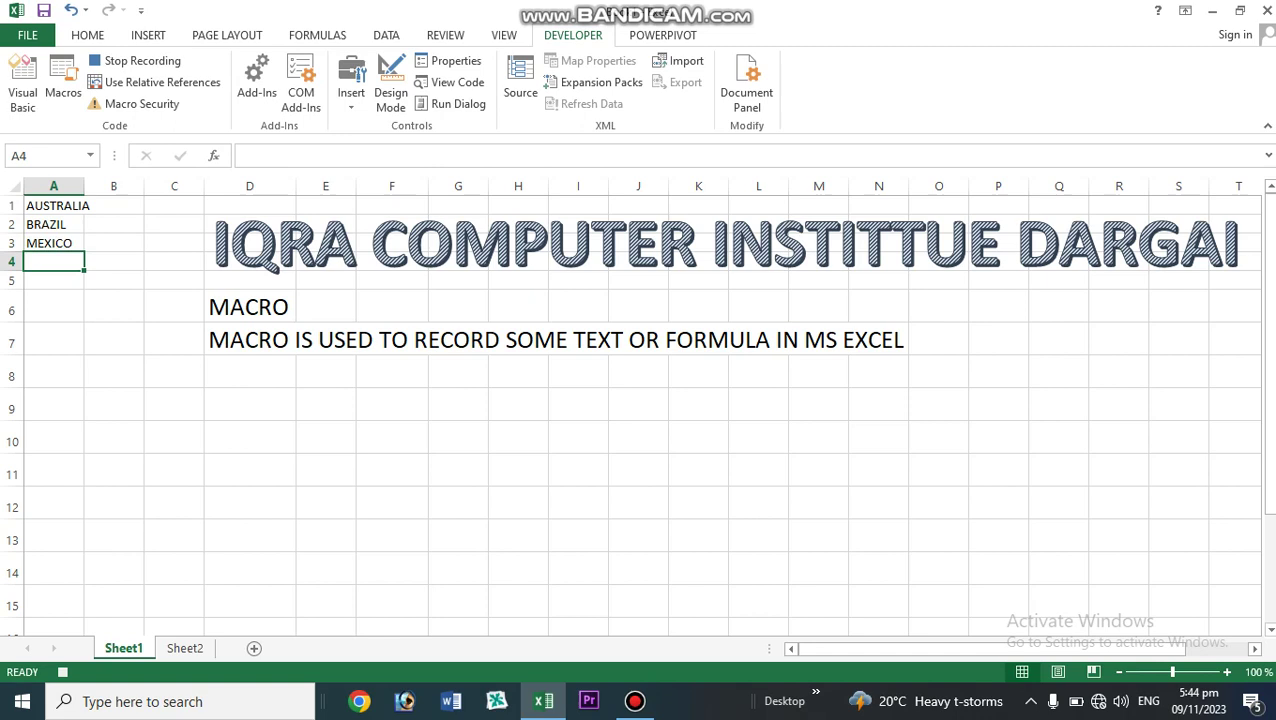
click(135, 61)
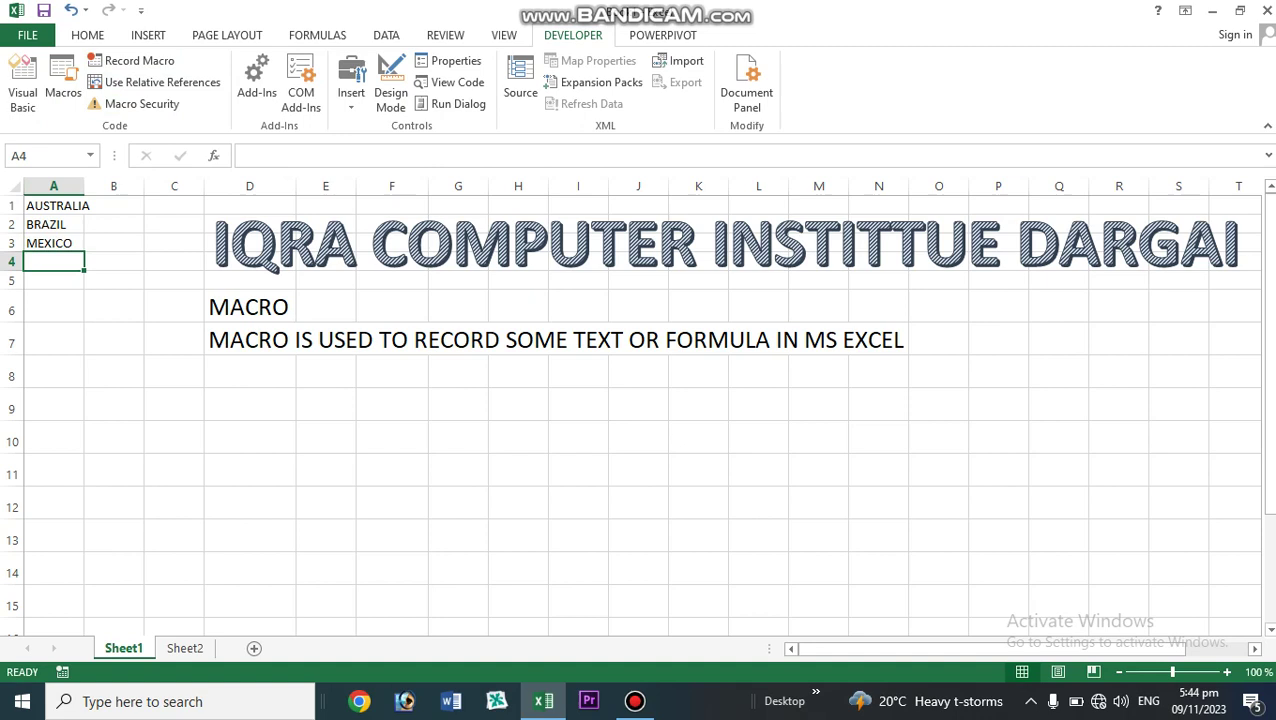
Clear the contents of cells A2 and A1
click(54, 225)
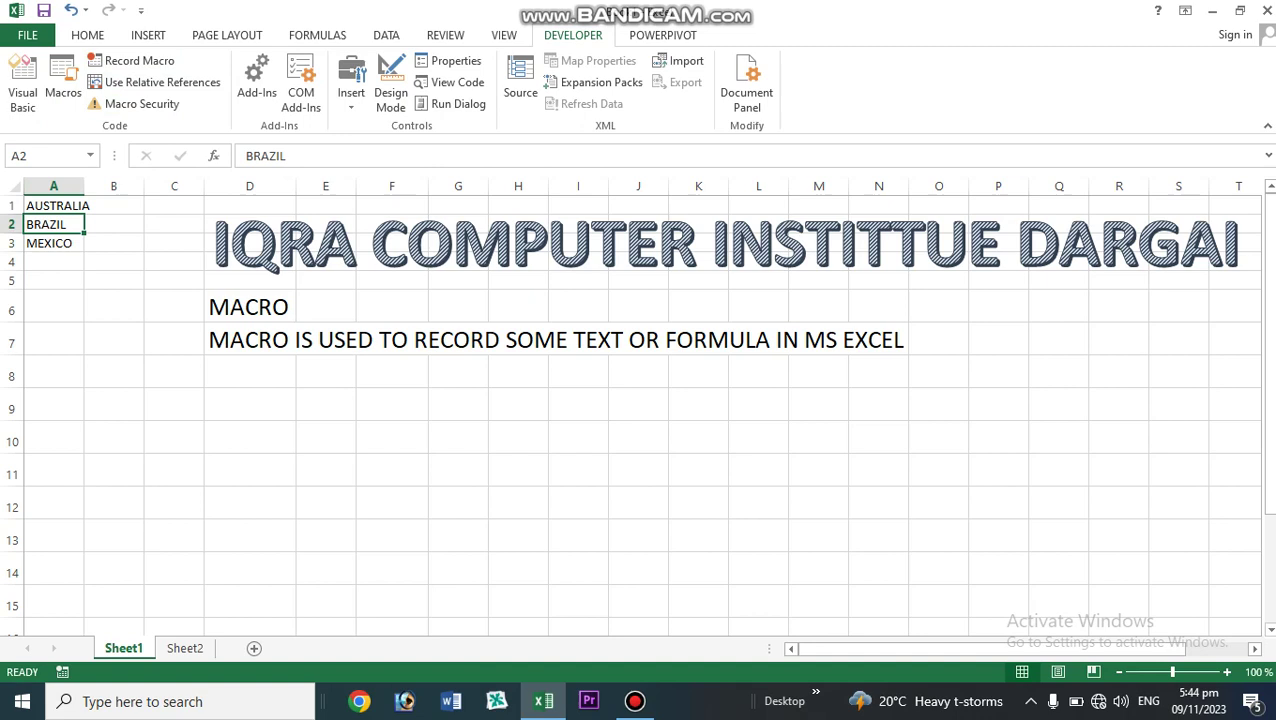
key(Delete)
click(54, 205)
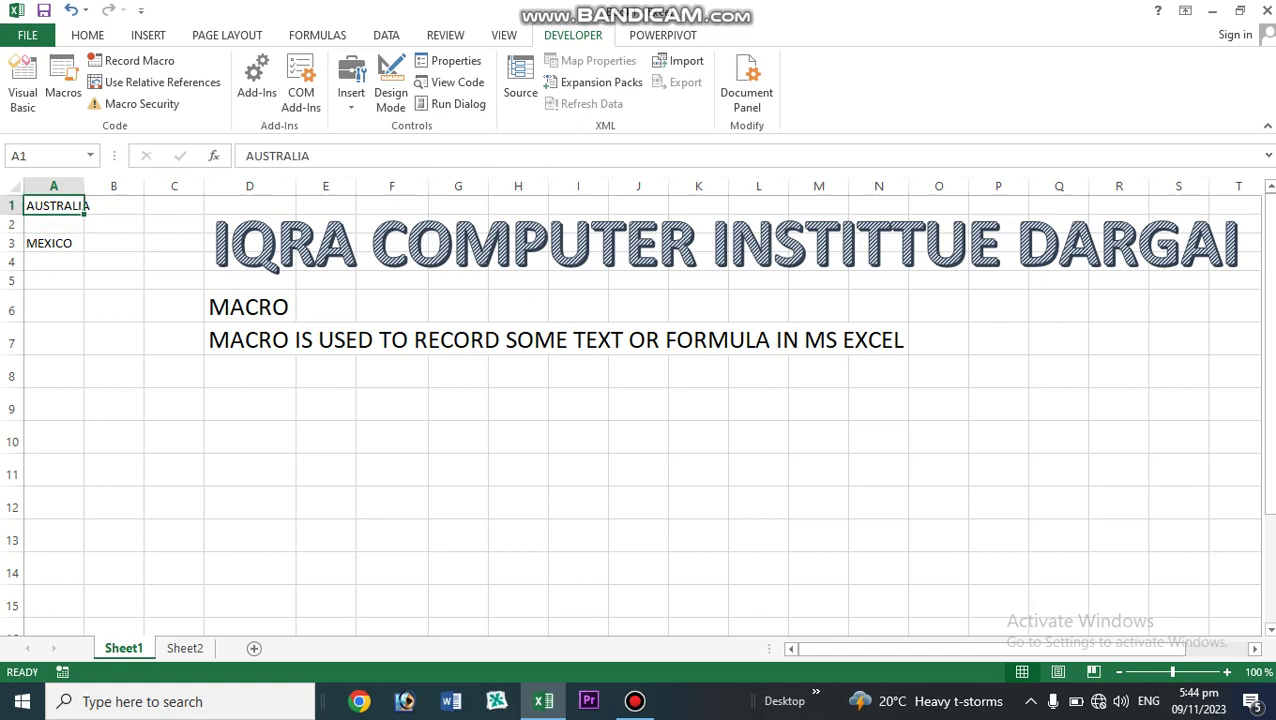
key(Delete)
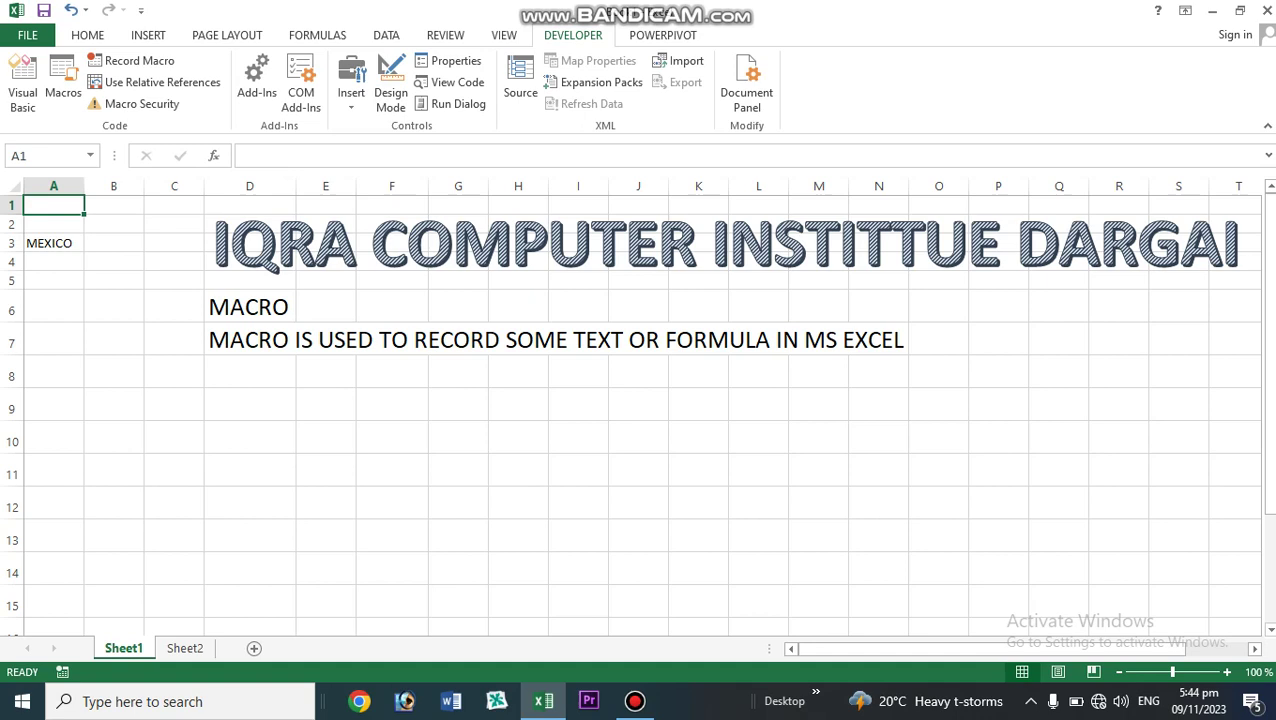
Run the macro PERSONAL.XLSB!Macro3 on cell A1
click(63, 85)
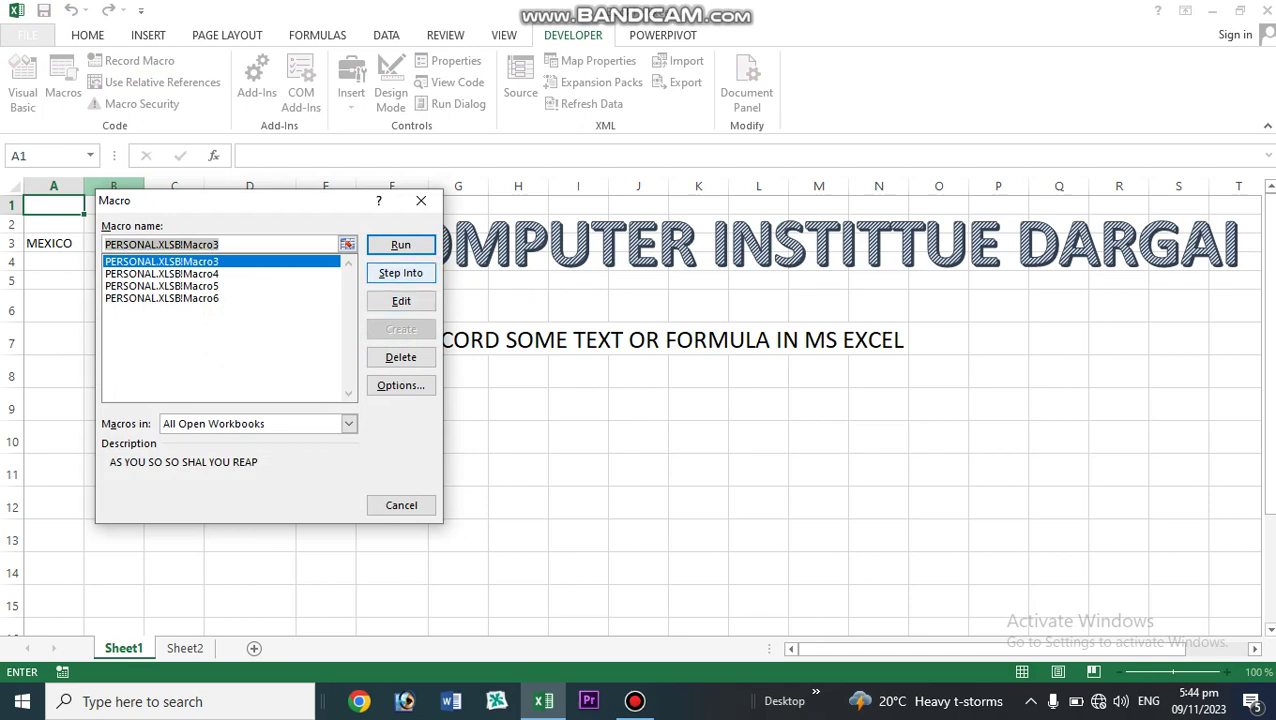
click(400, 244)
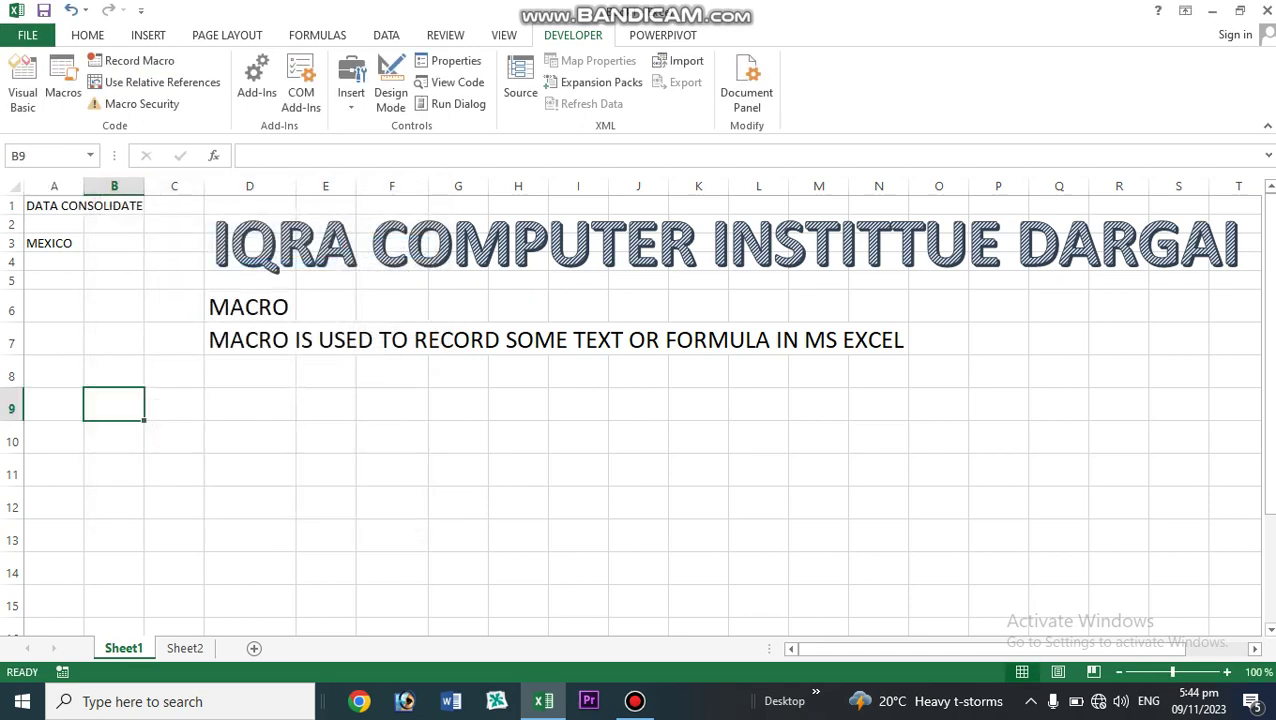
Select cell B2 and run the macro PERSONAL.XLSB!Macro6 on it
key(Up)
key(Up)
key(Up)
key(Up)
key(Up)
key(Up)
key(Up)
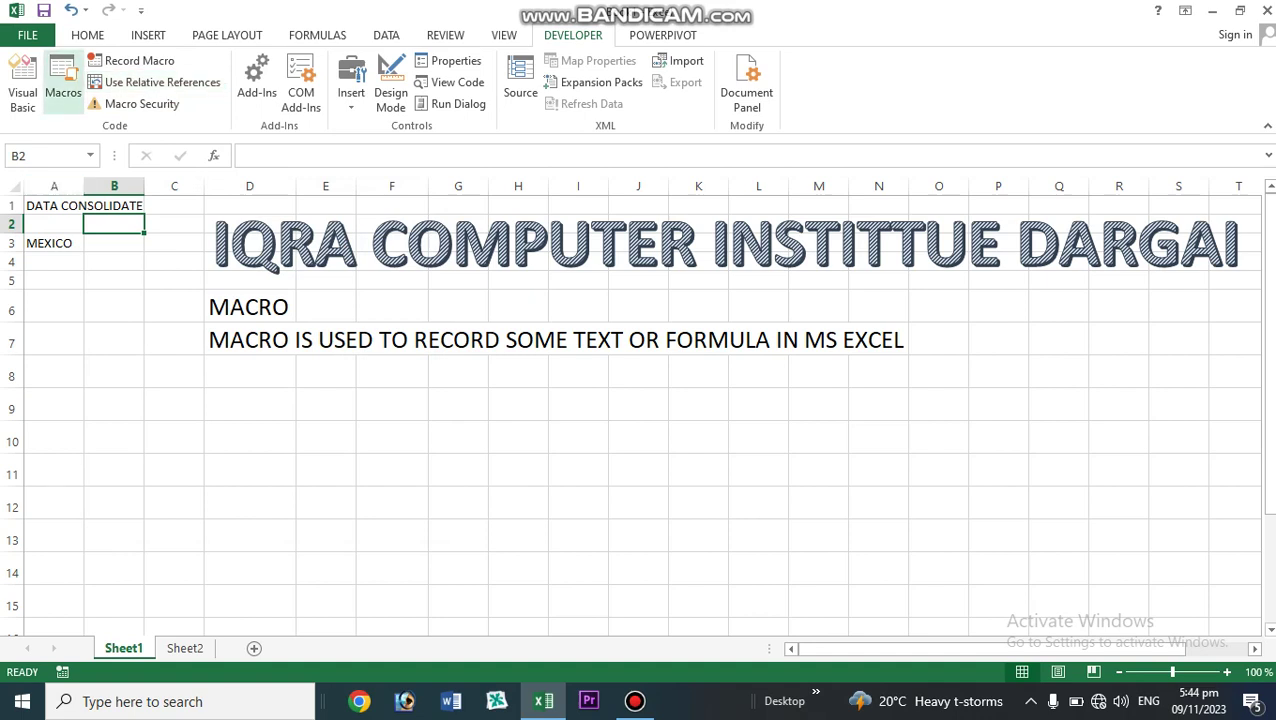
click(62, 88)
click(160, 298)
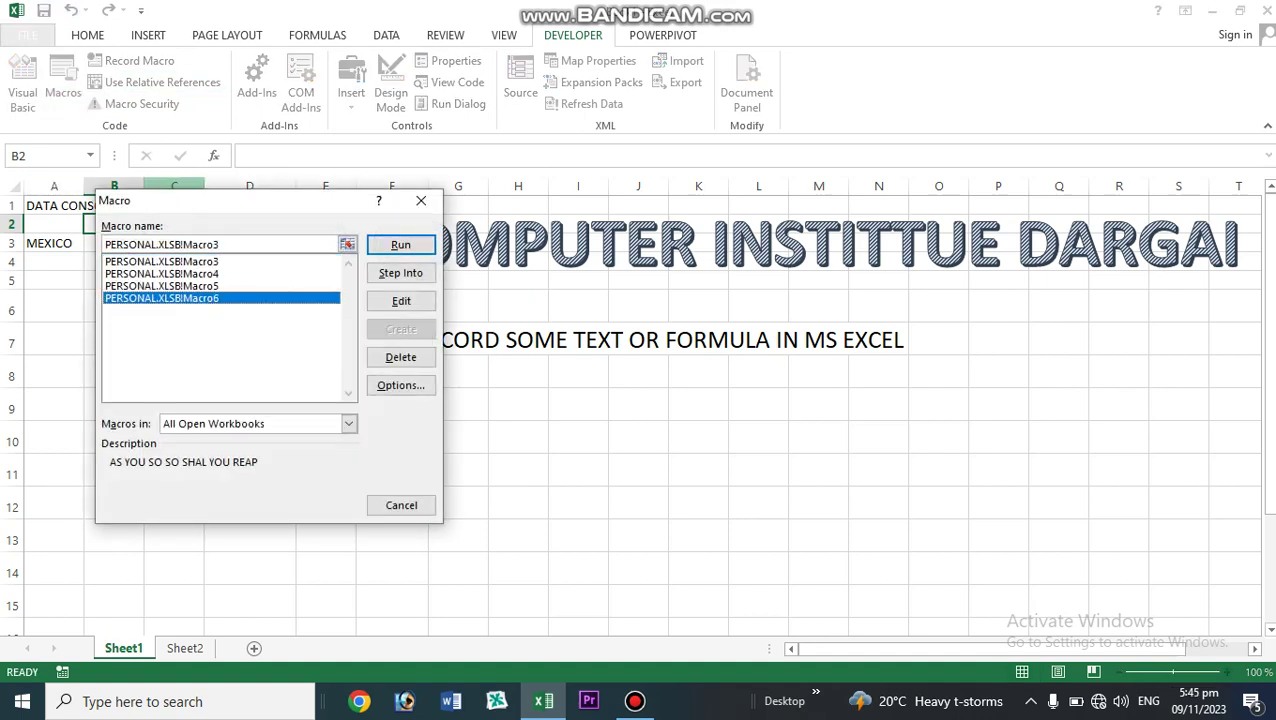
click(401, 245)
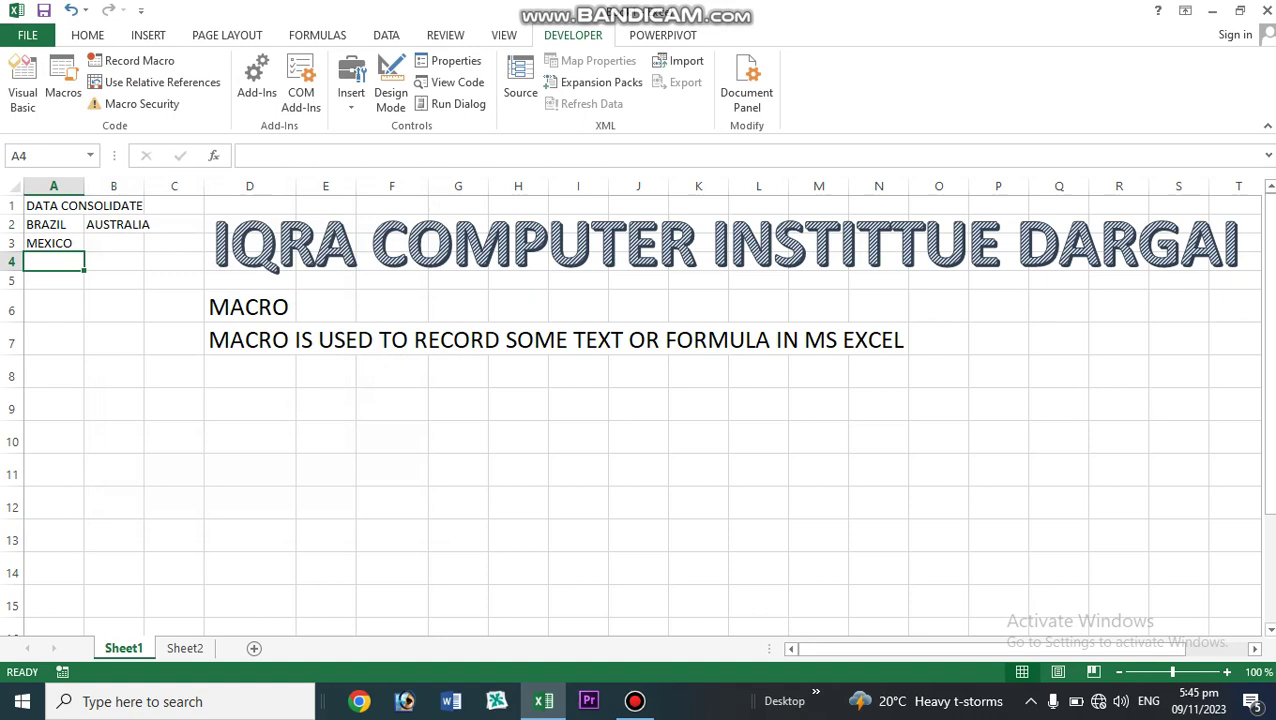
Clear cell A1 and run the macro PERSONAL.XLSB!Macro6 on cell A4
click(54, 206)
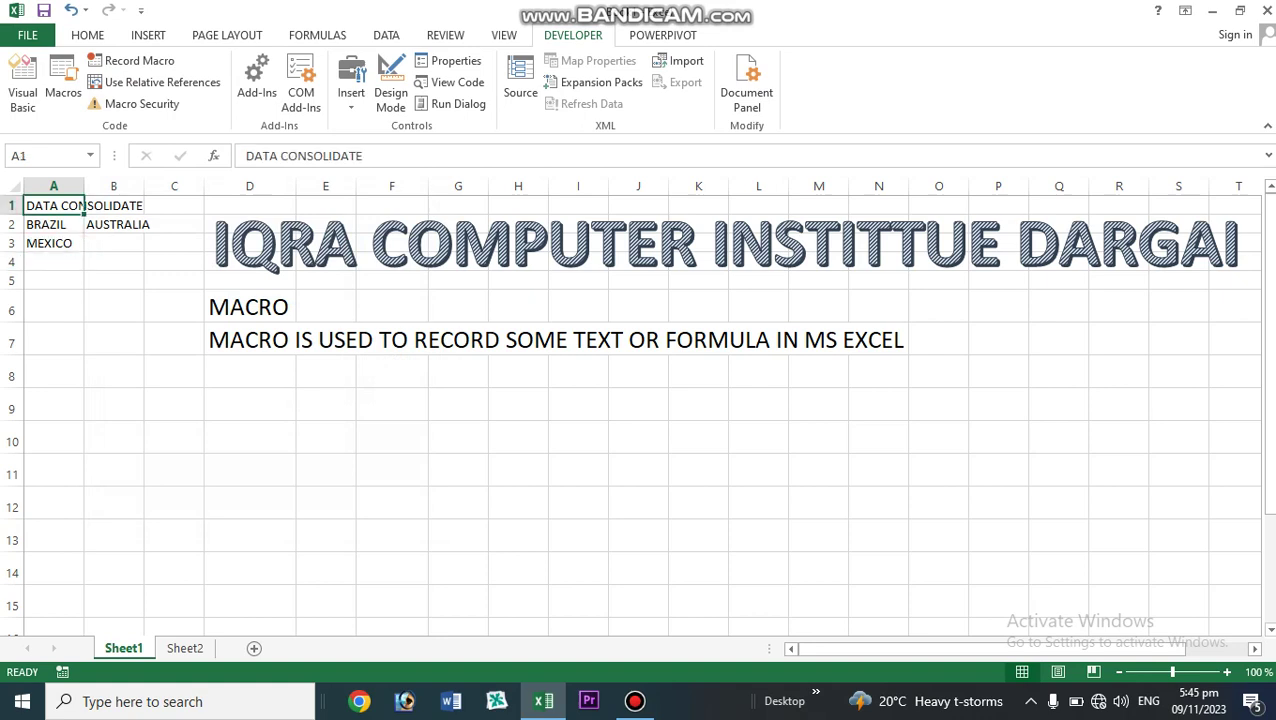
key(Delete)
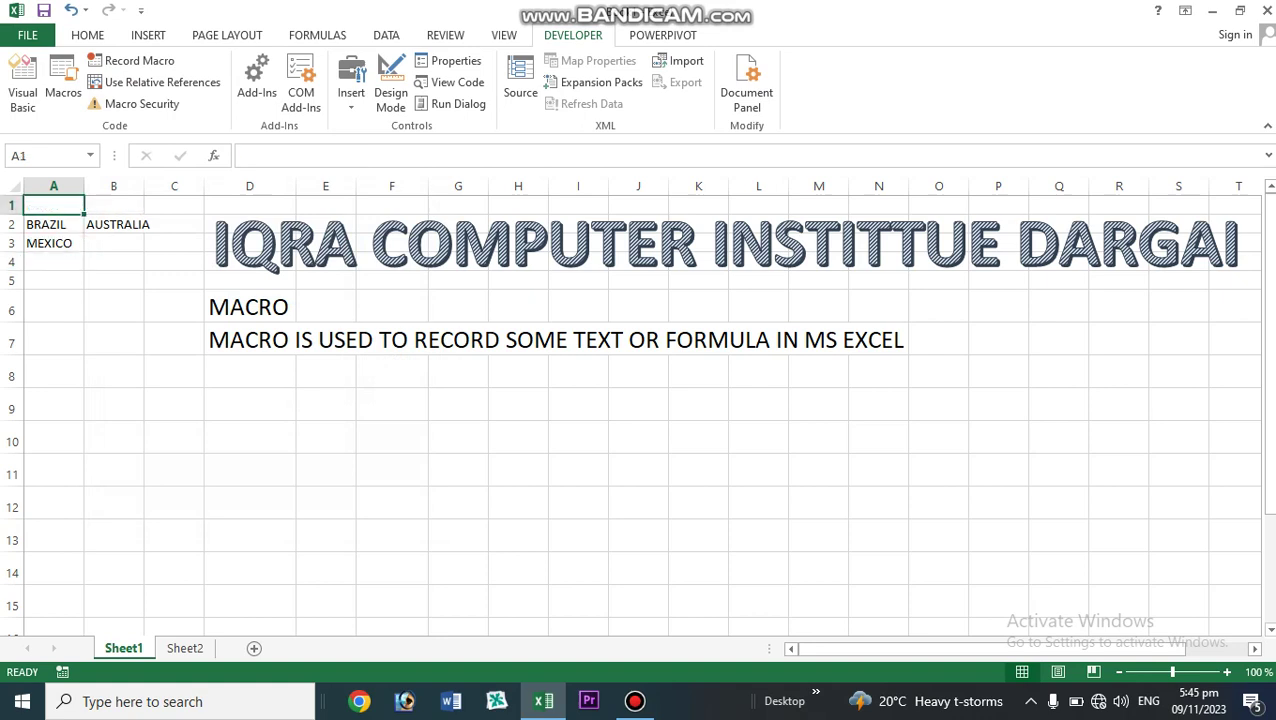
click(54, 262)
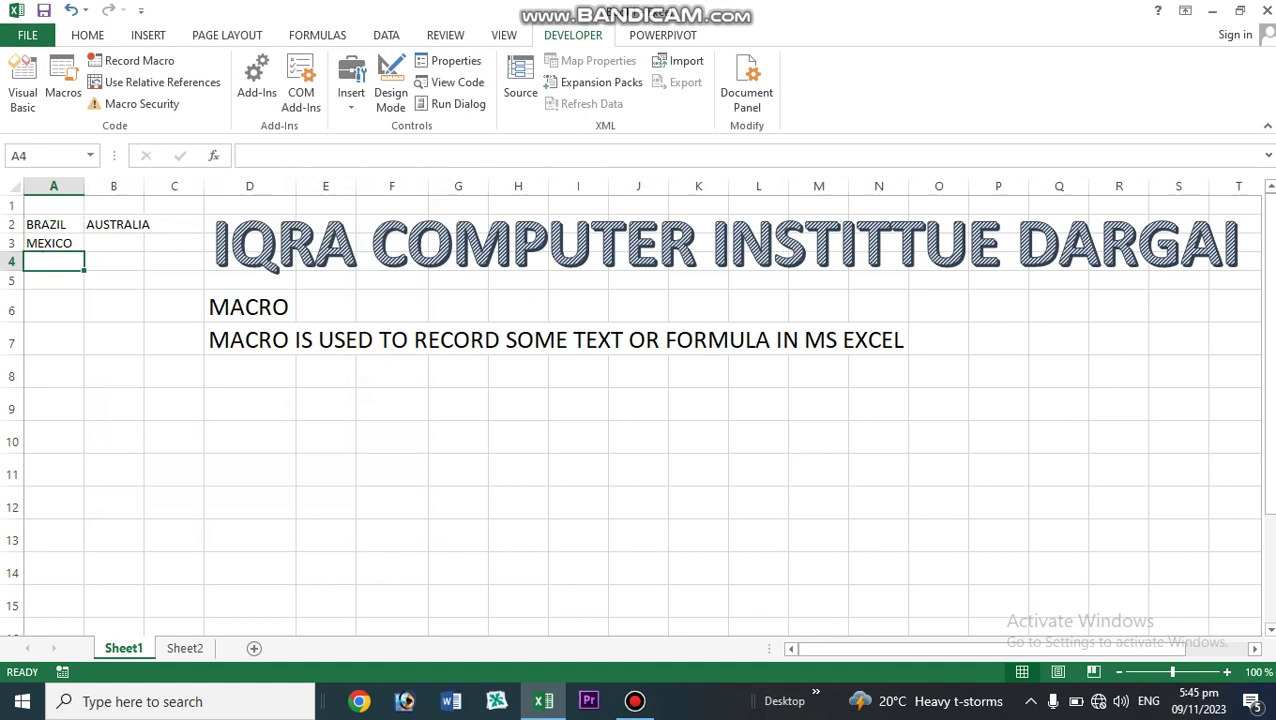
click(63, 85)
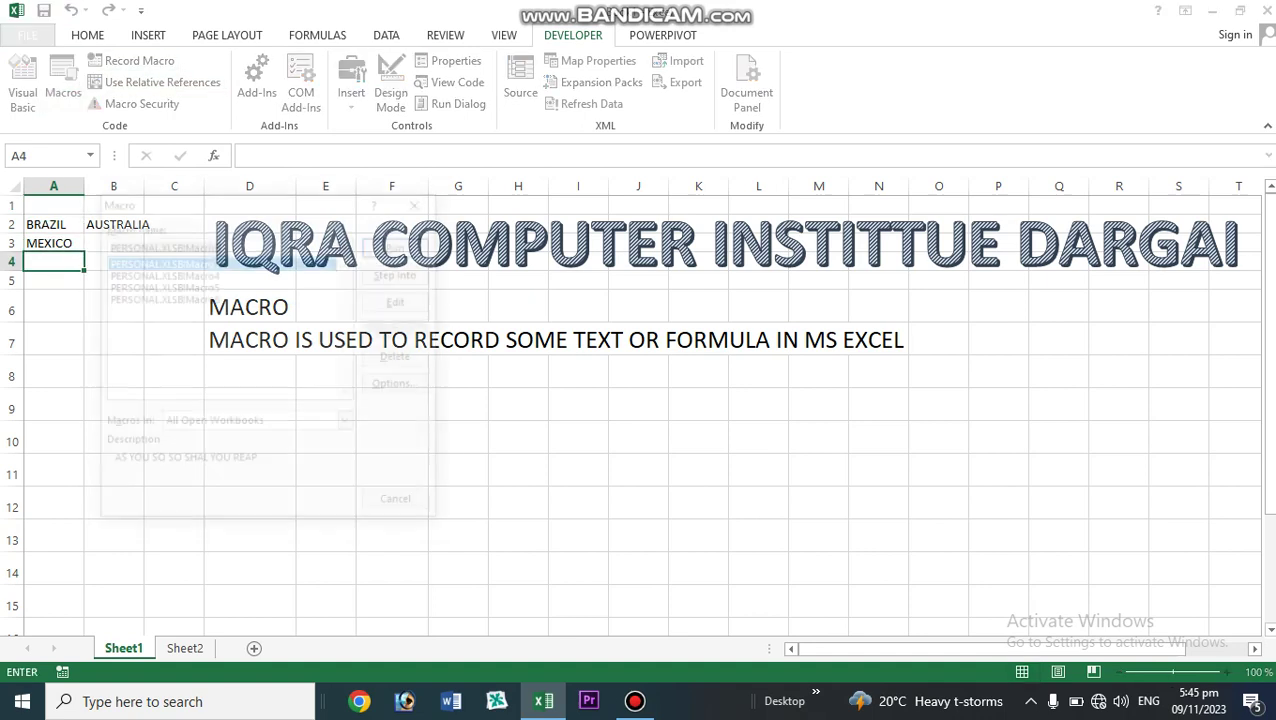
click(180, 298)
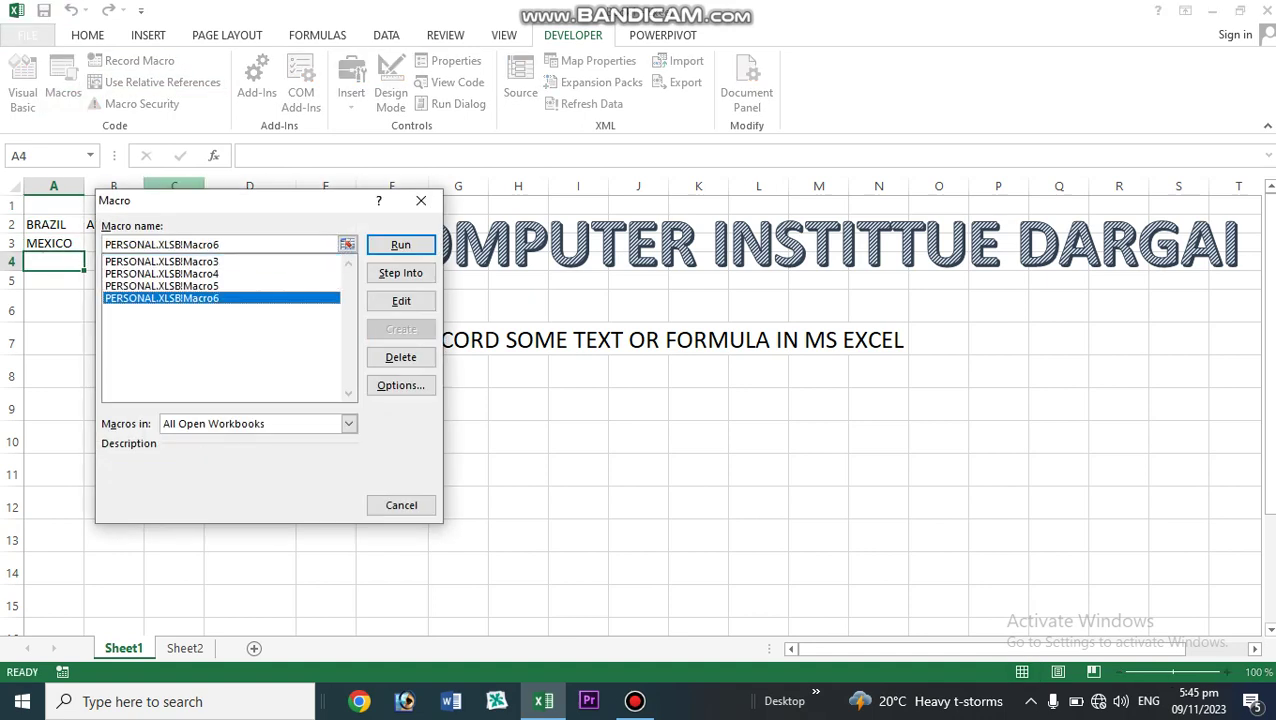
click(400, 245)
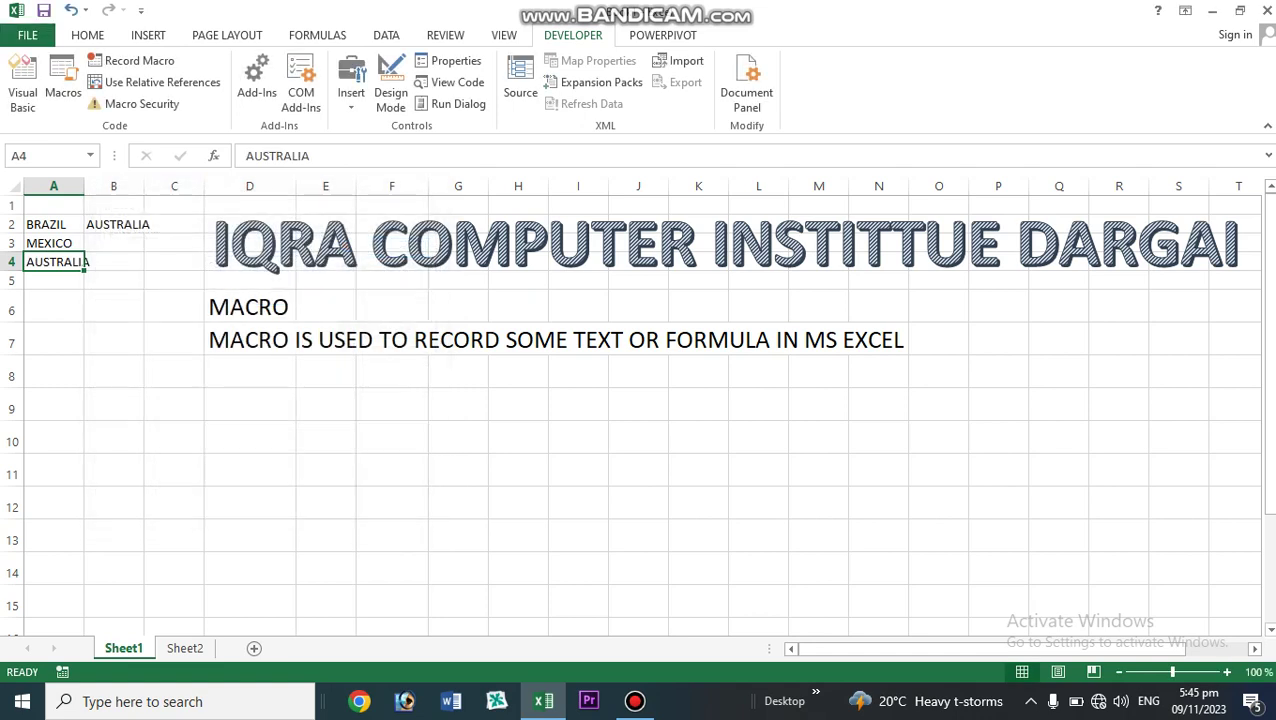
click(54, 306)
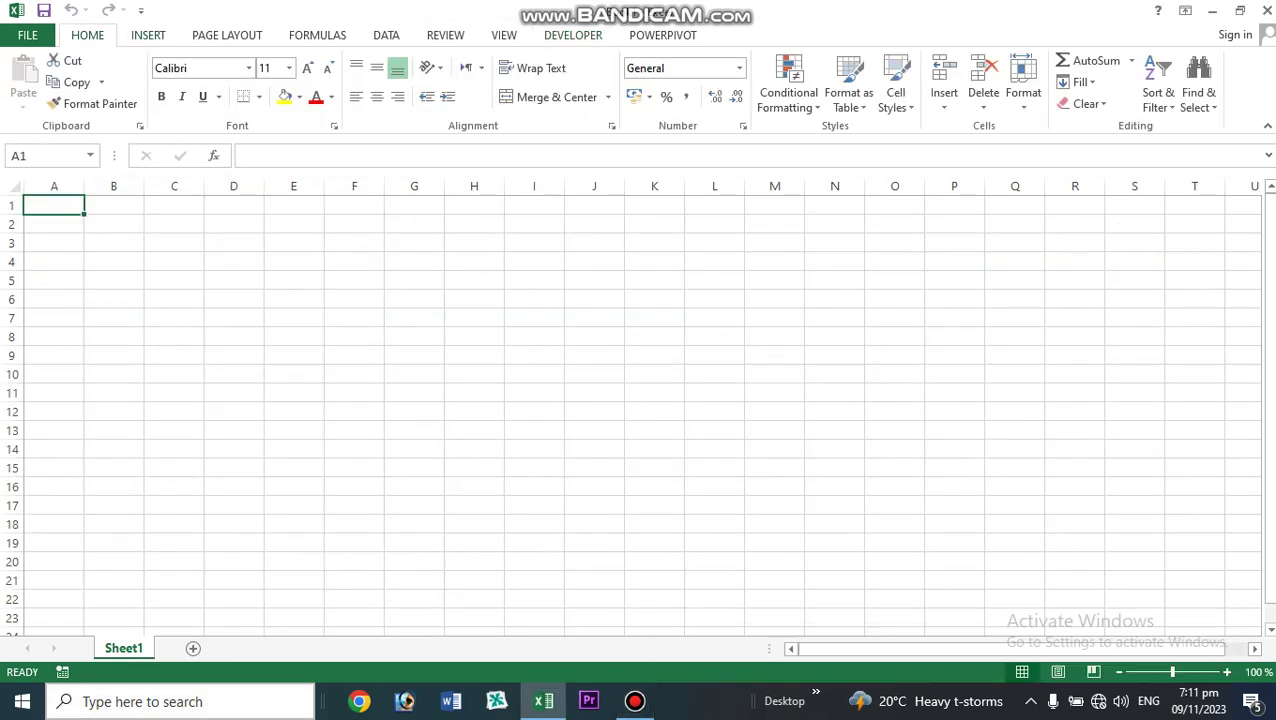
click(294, 300)
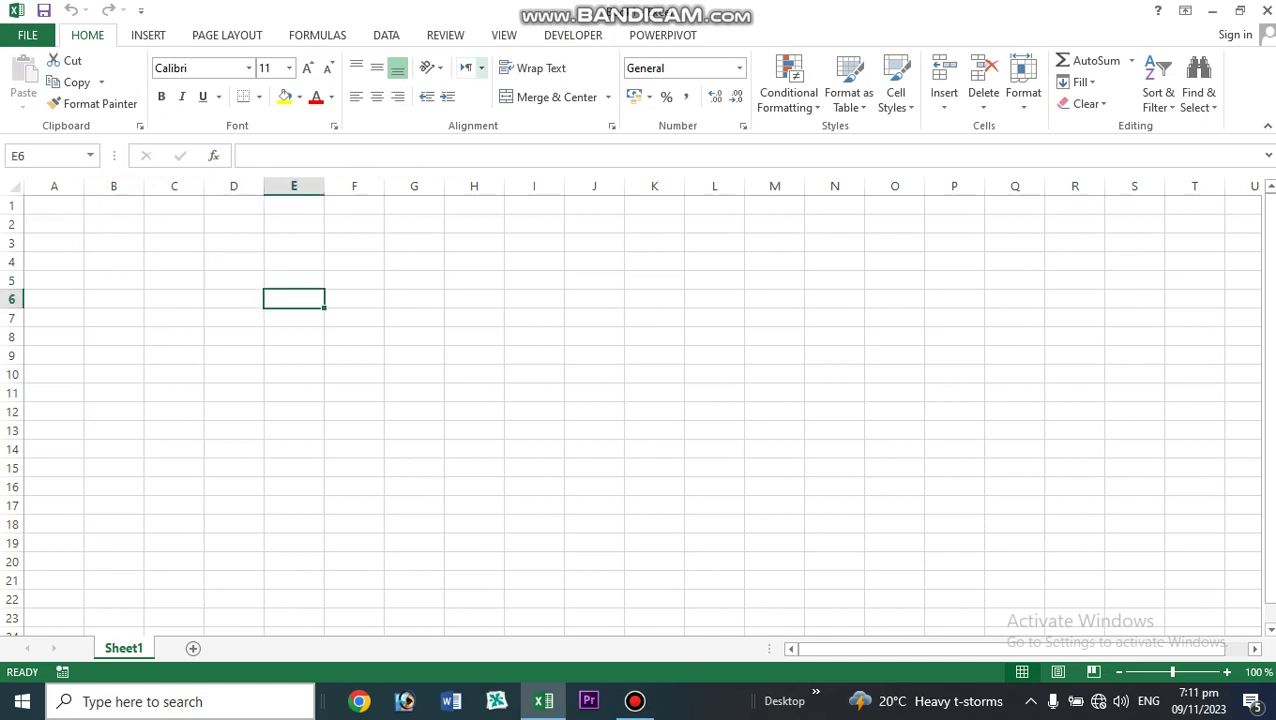
Select cell B4 of the blank workbook and start recording a macro with the default name and settings
click(114, 262)
click(573, 35)
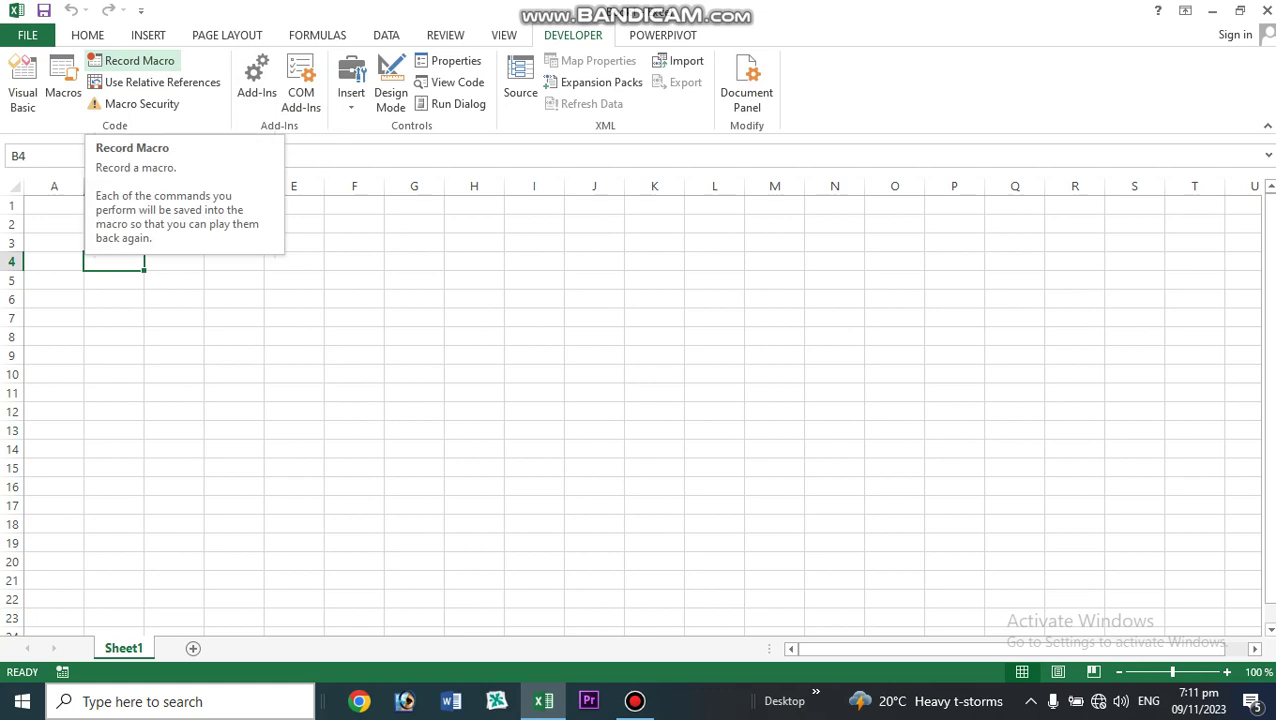
click(139, 60)
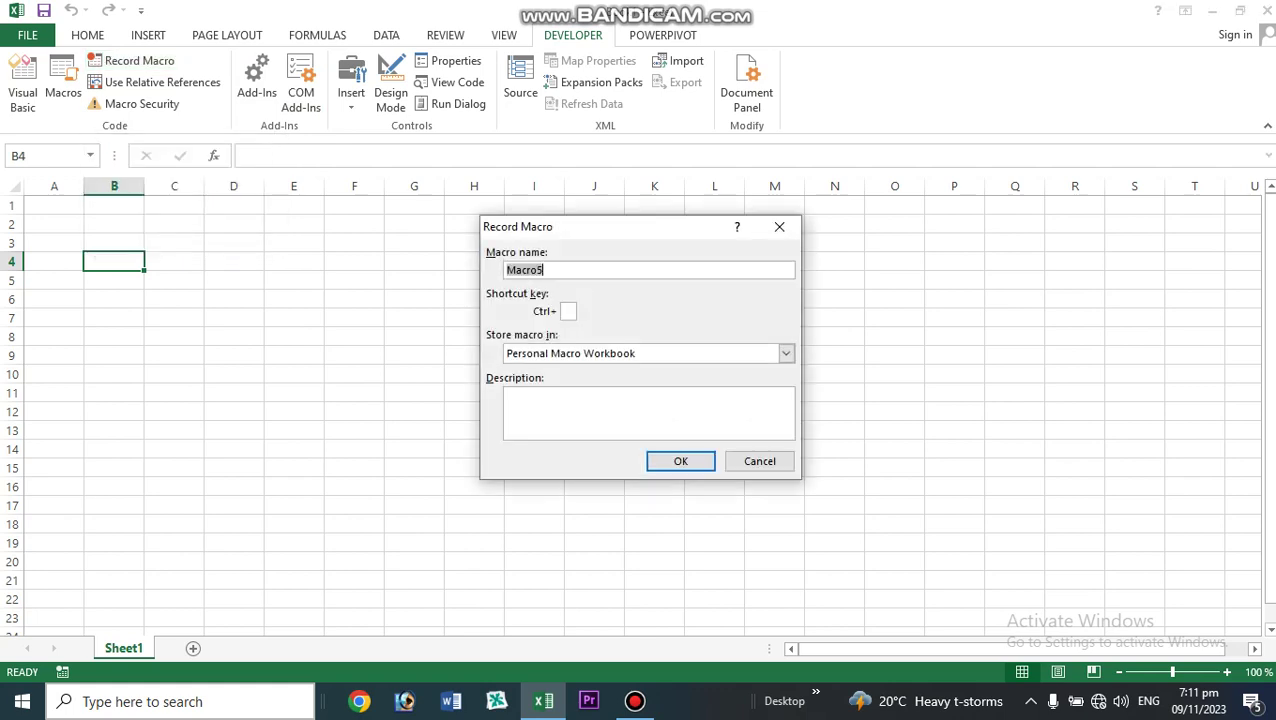
click(680, 461)
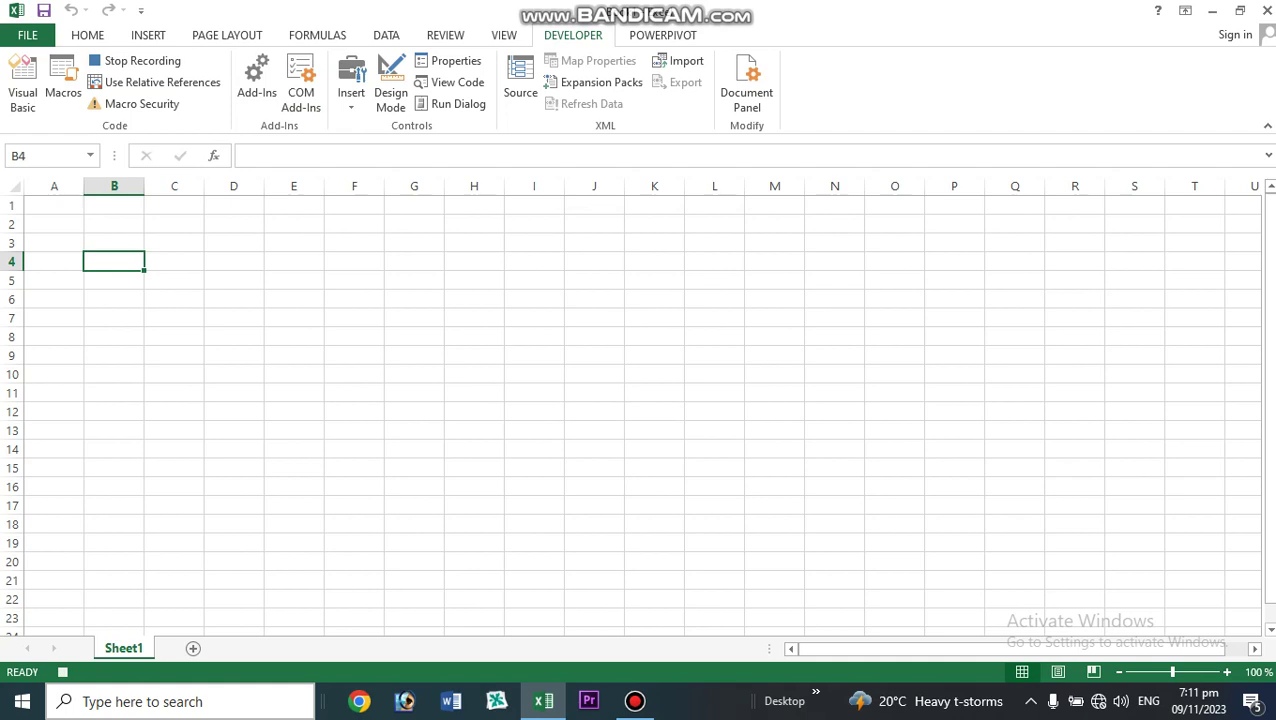
Enter "IQRA COMPUTER INSTITUTE DARGAI MALAKAND" in cell B4 and stop the macro recording
text(IQ)
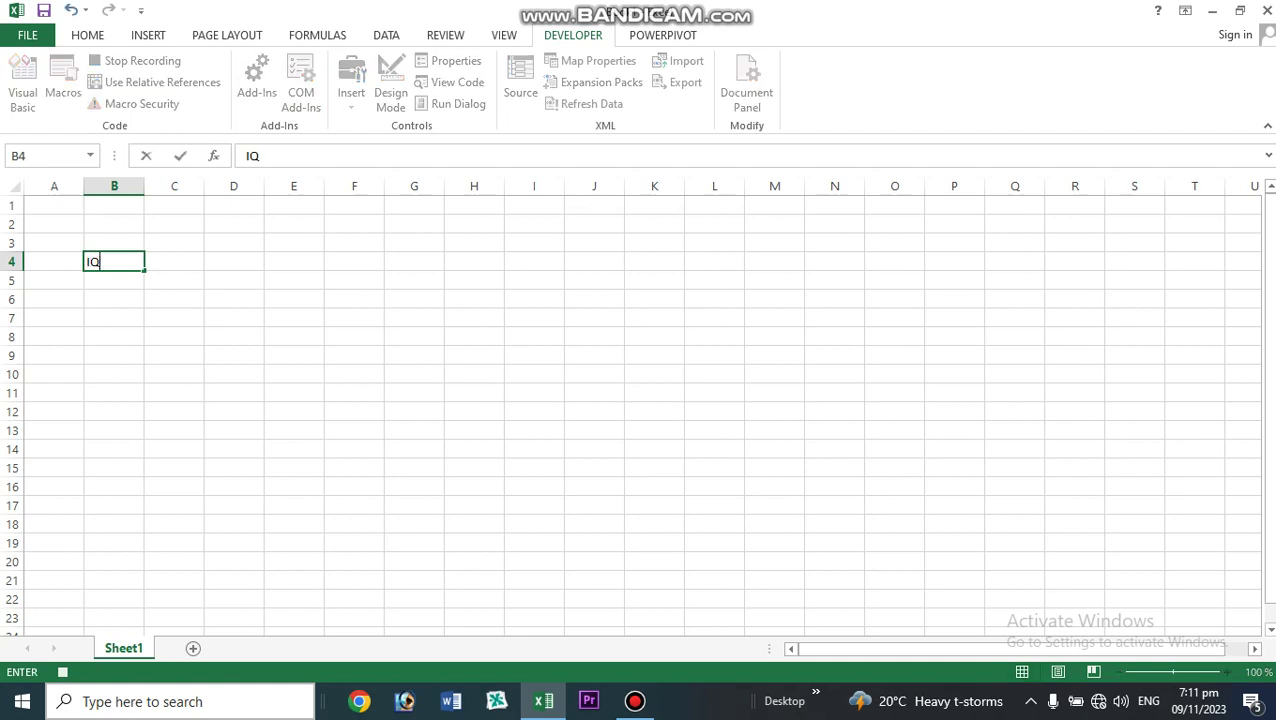
text(RA COMPUTER )
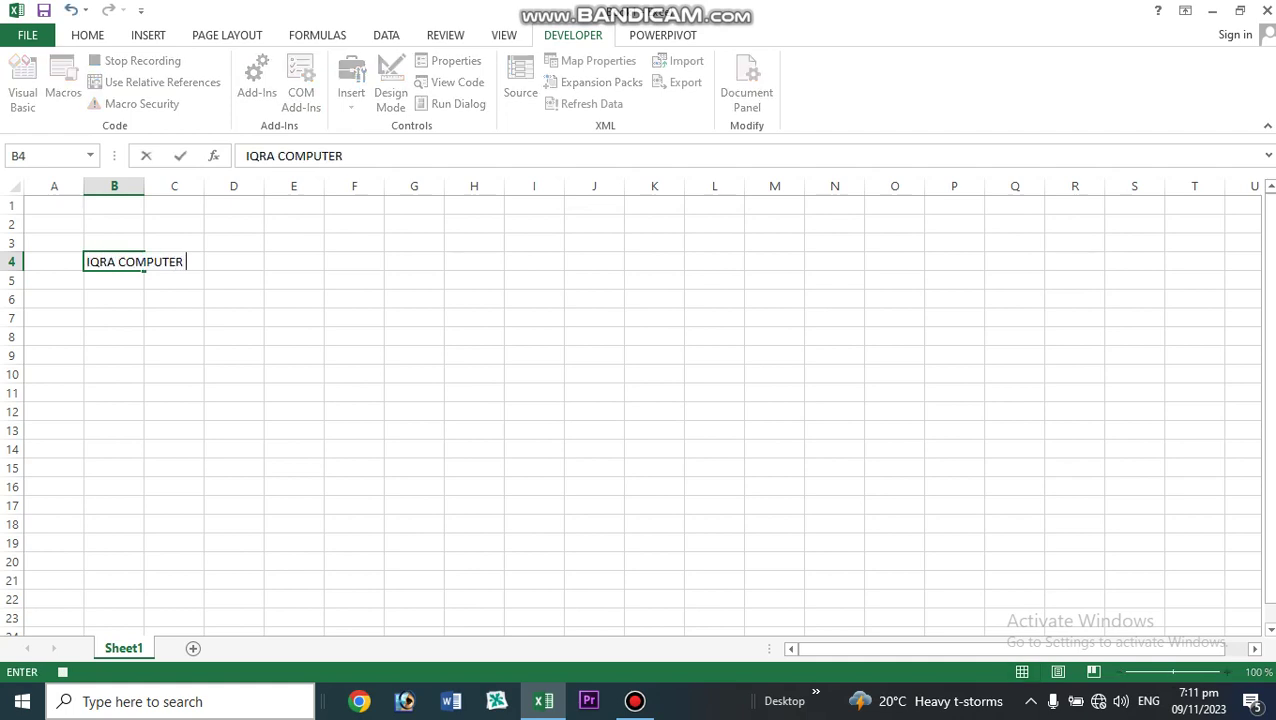
text(INSTITUTE DARG)
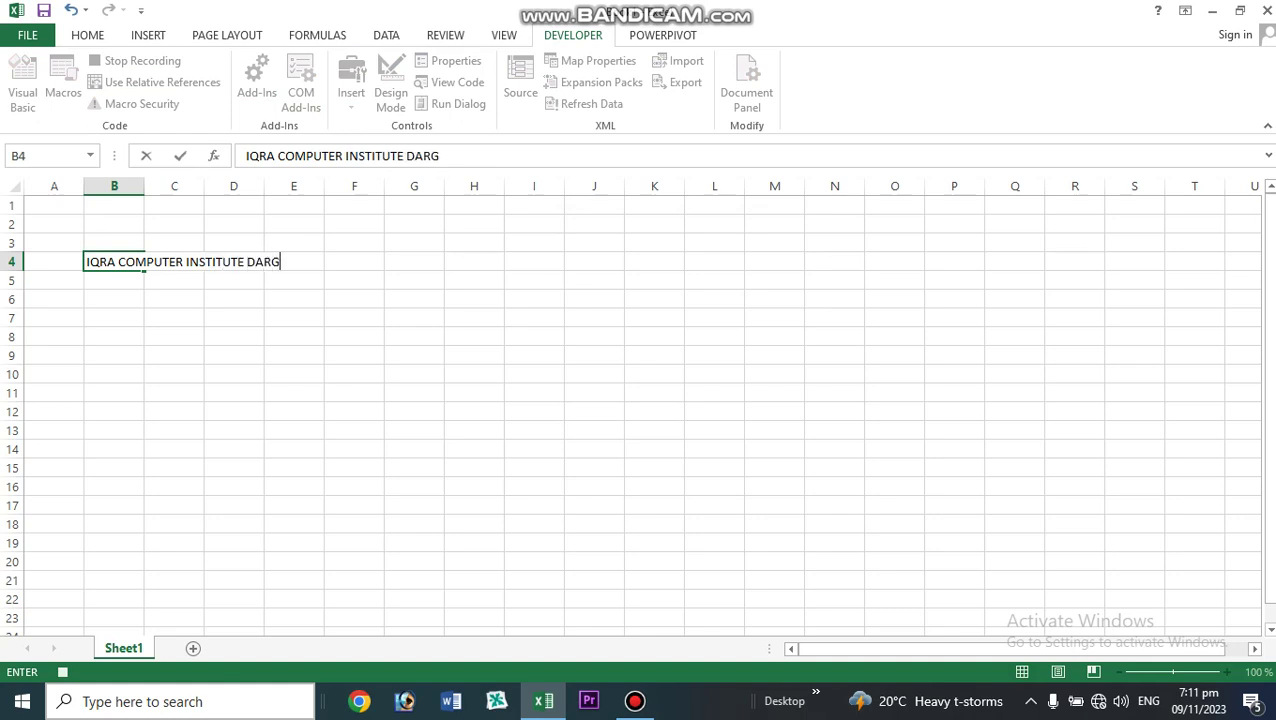
text(AI MALAKAND)
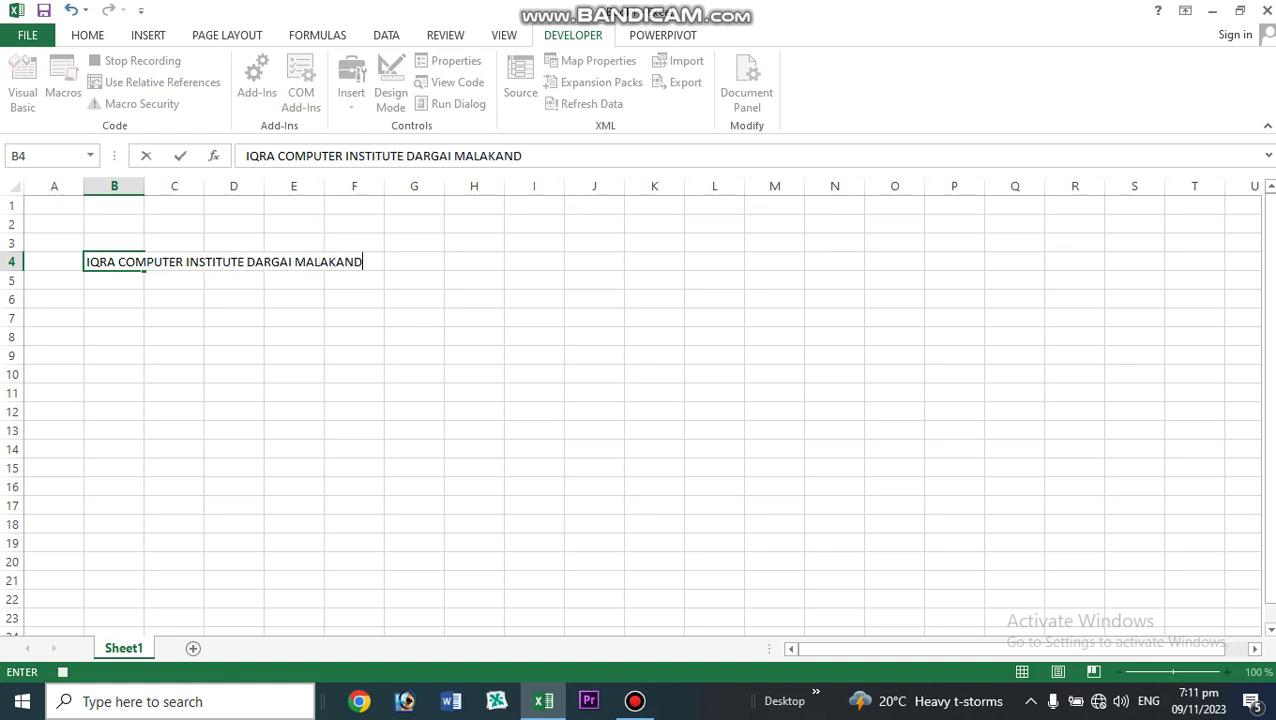
key(Return)
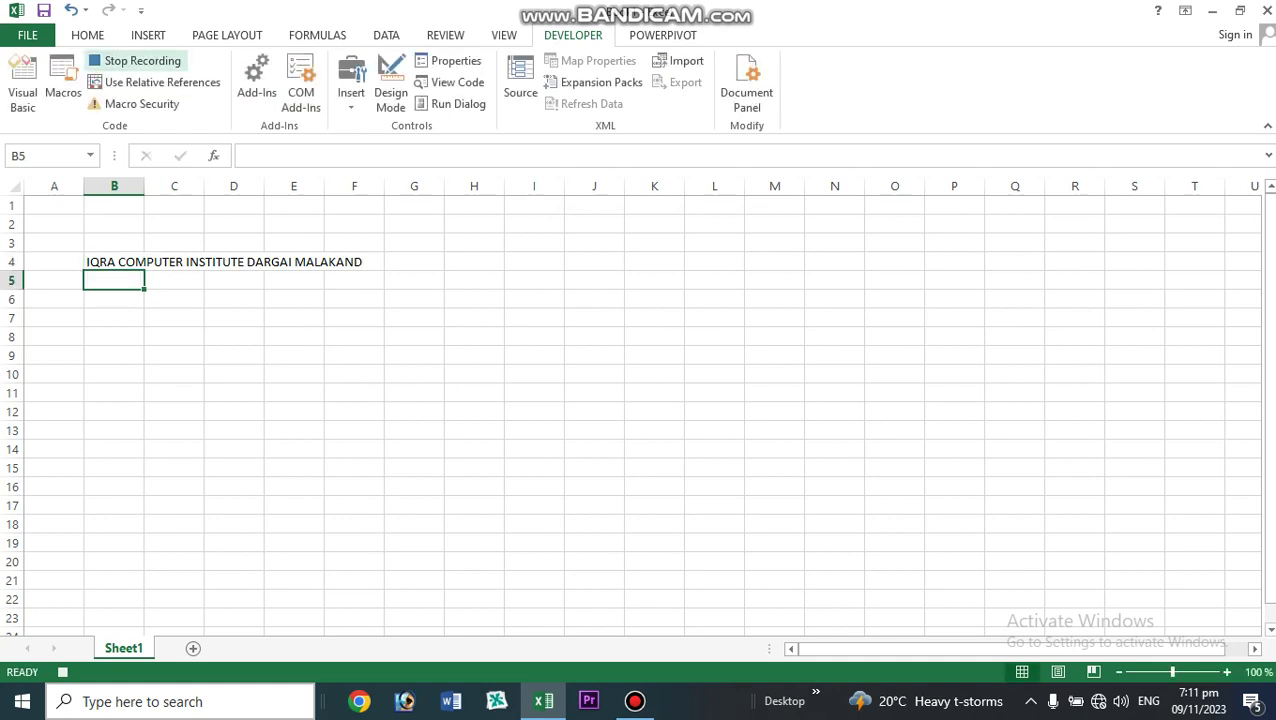
click(140, 60)
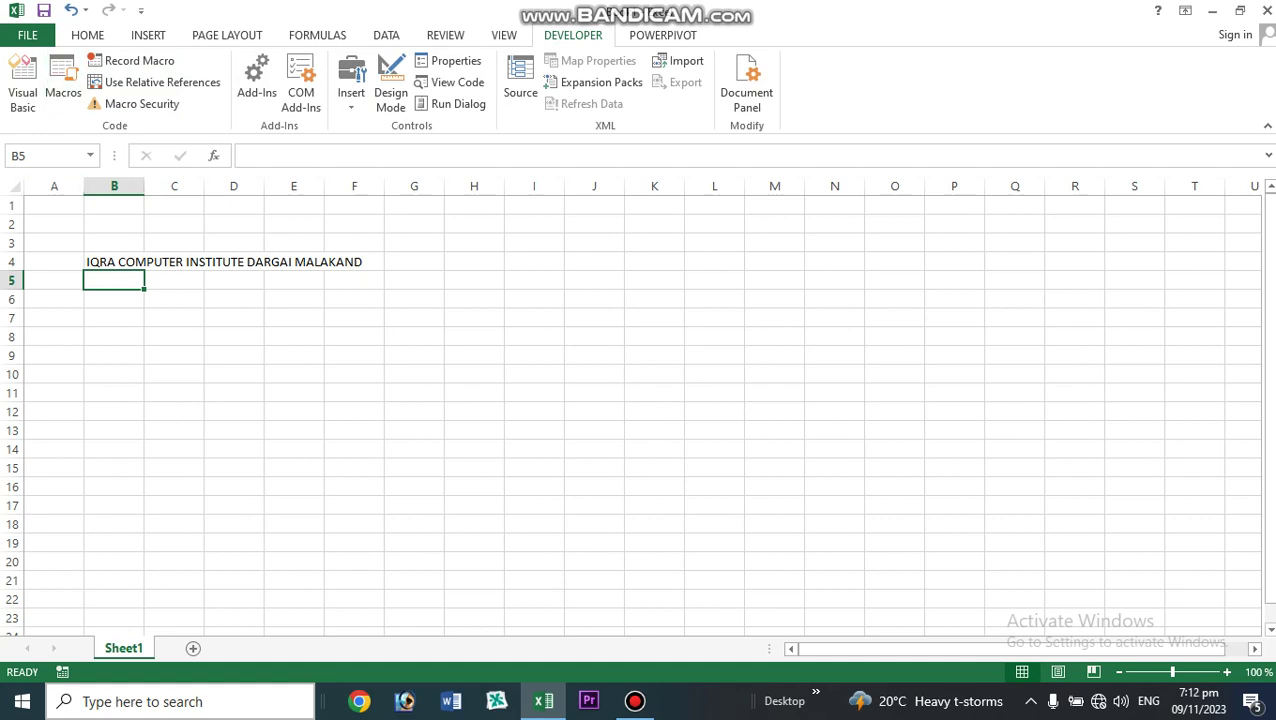
Run the macro PERSONAL.XLSB!Macro5 on cell B5
click(63, 80)
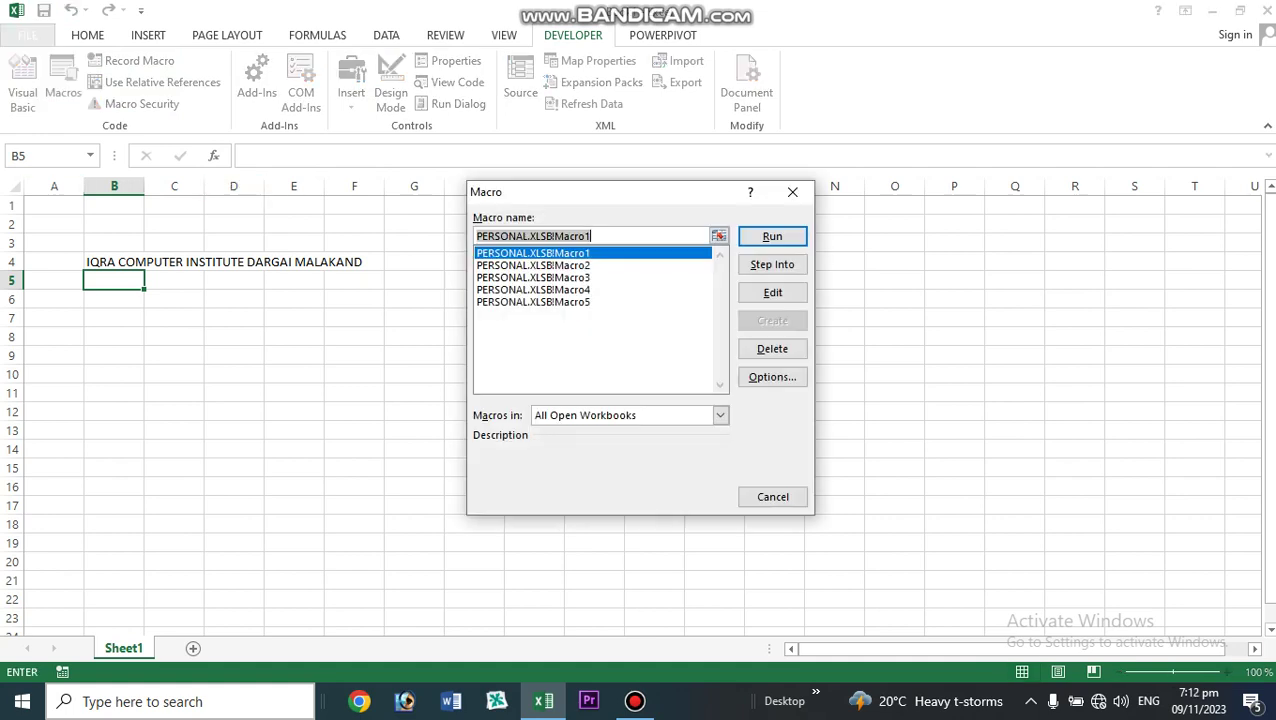
click(533, 302)
click(772, 237)
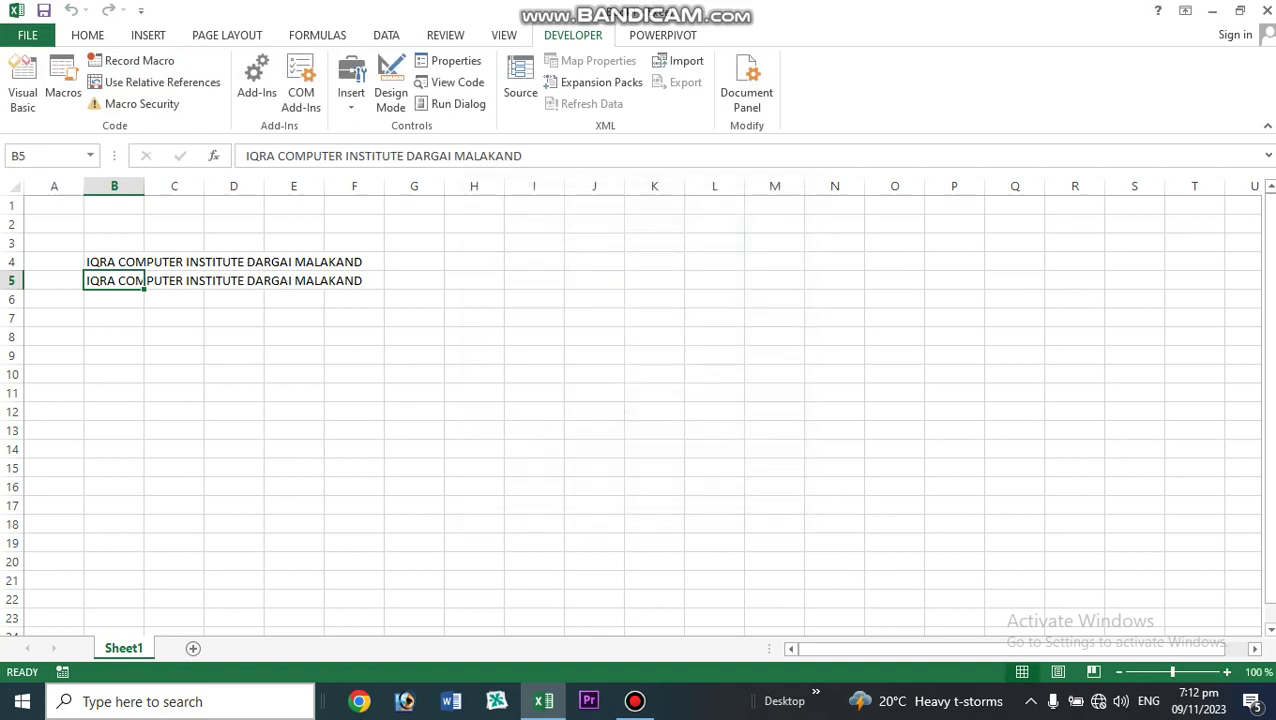
click(413, 430)
click(354, 318)
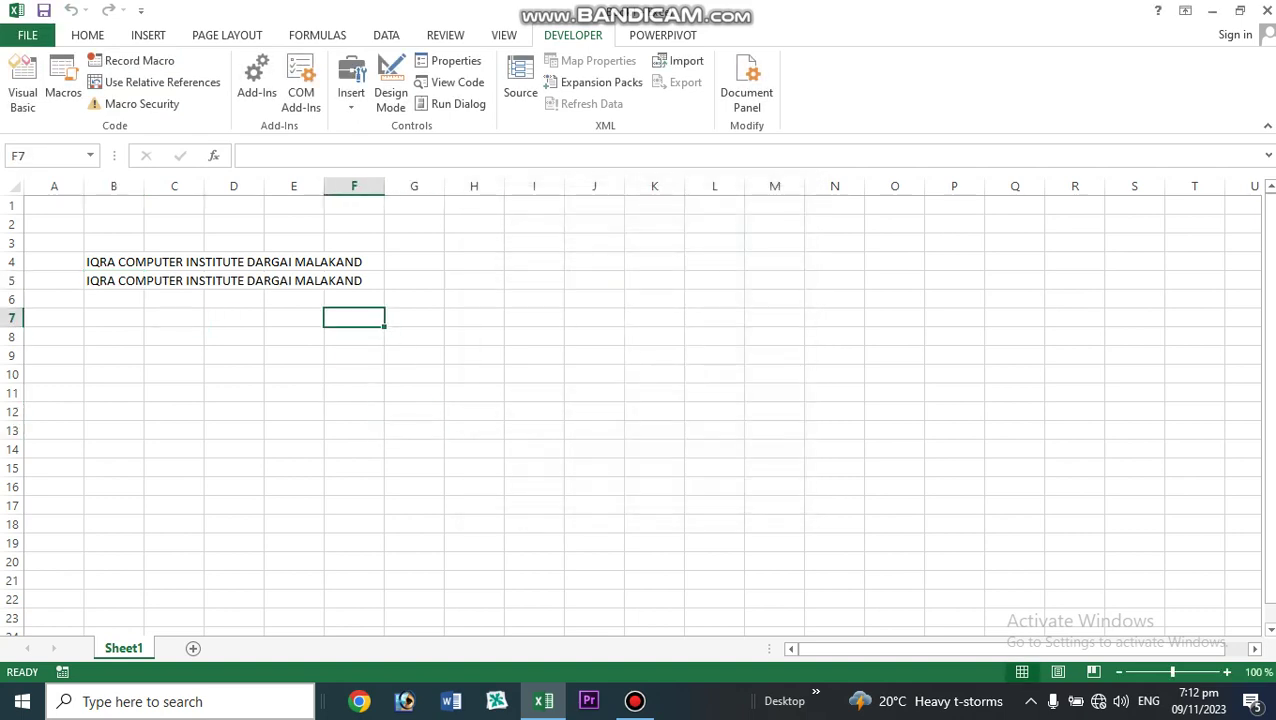
Draw a rounded rectangle about 4.4 cm wide and 3.1 cm high over columns G to I, rows 8 to 14
click(148, 35)
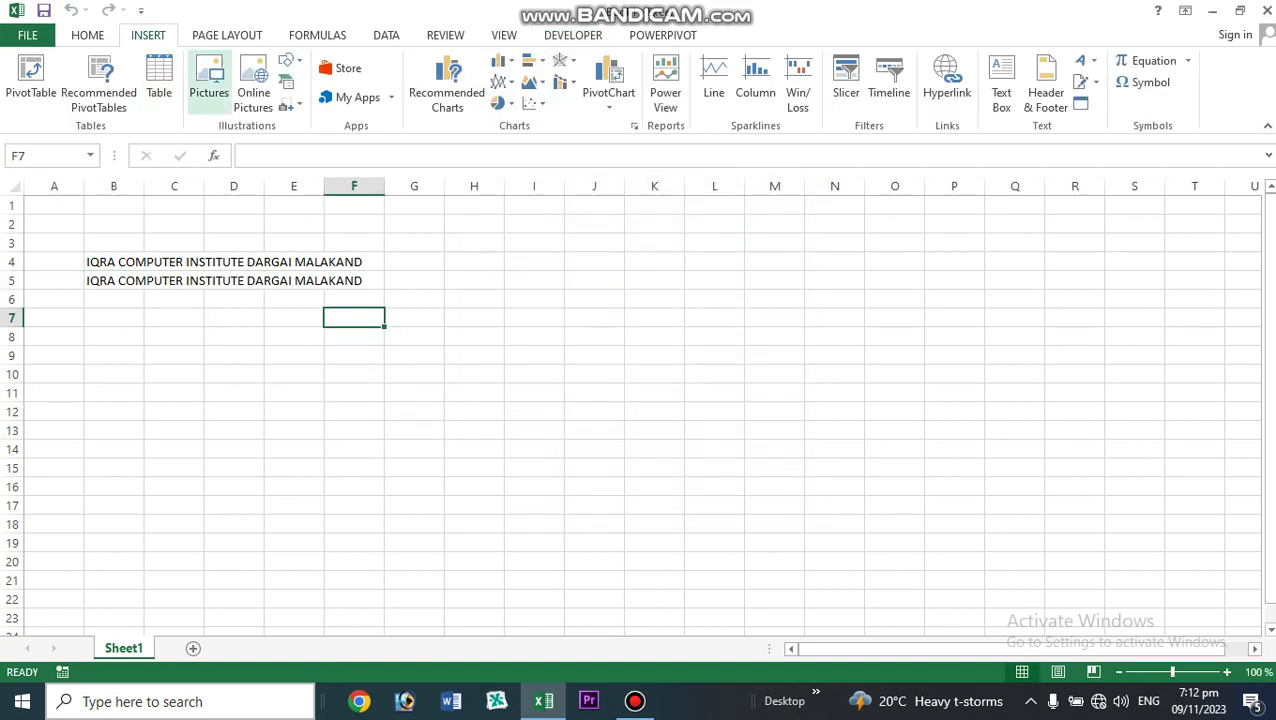
click(288, 62)
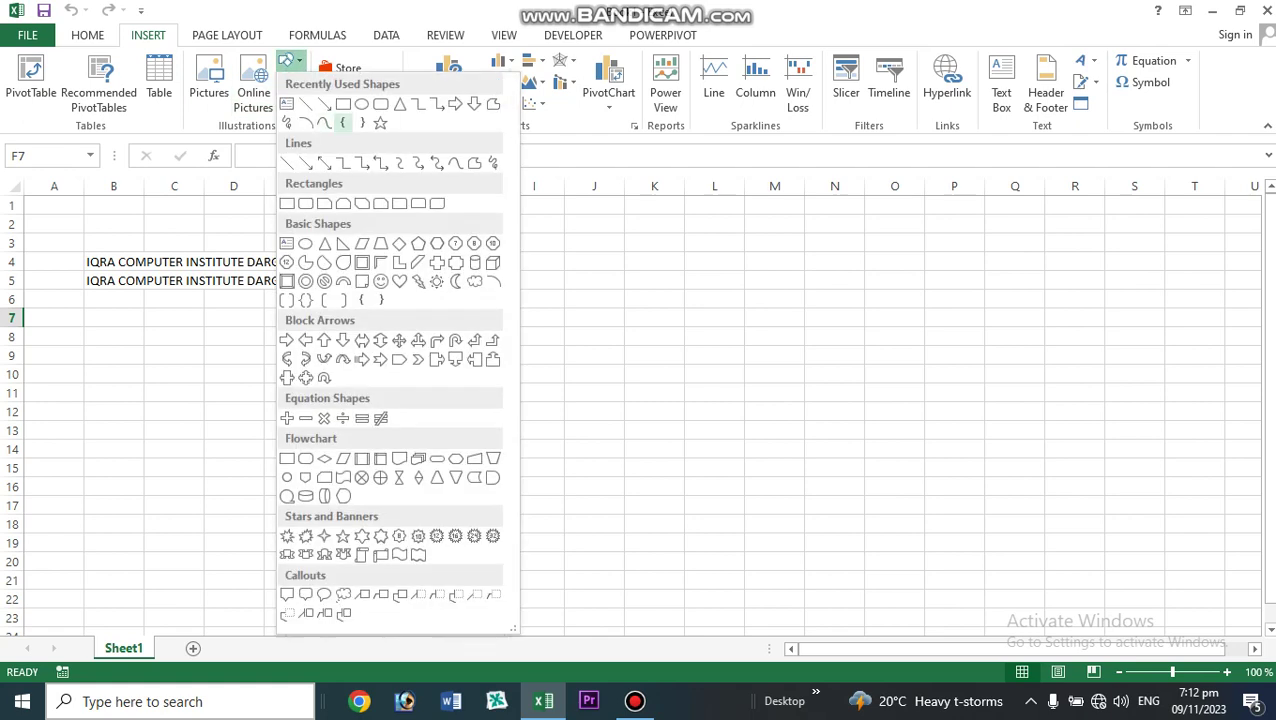
click(380, 104)
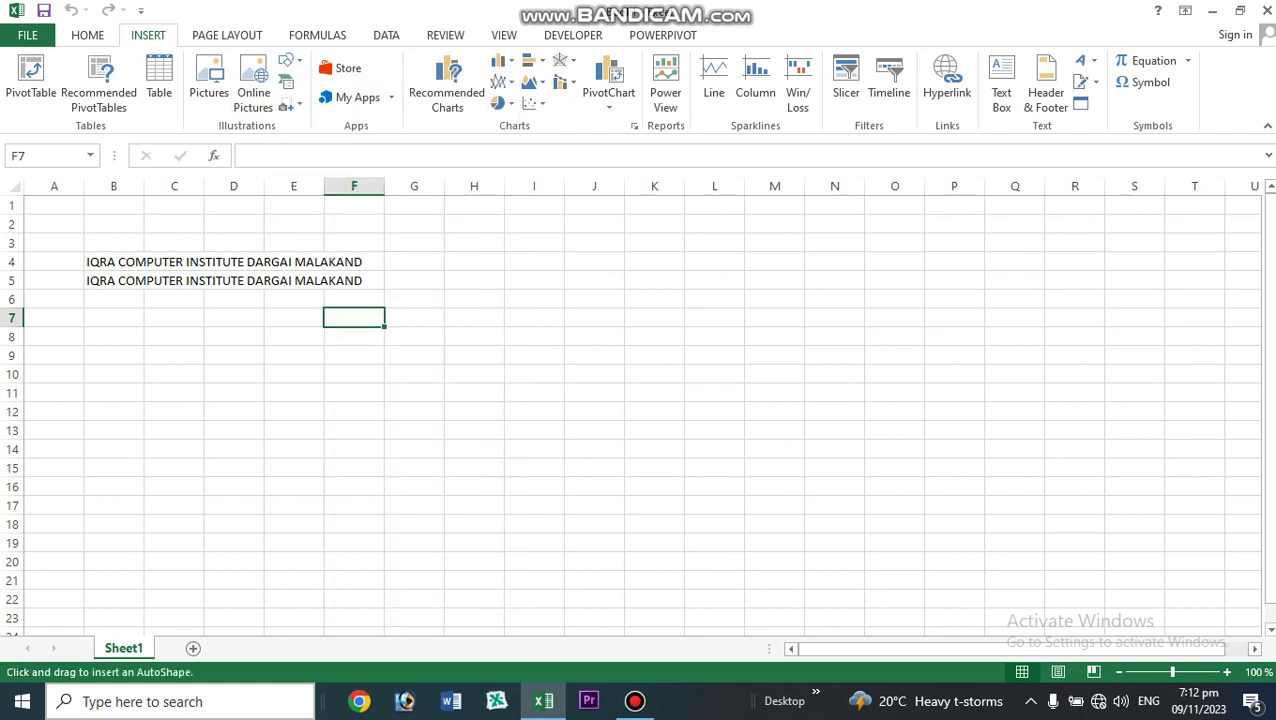
mouse_move(395, 337)
mouse_down()
mouse_move(450, 390)
mouse_move(551, 448)
mouse_up()
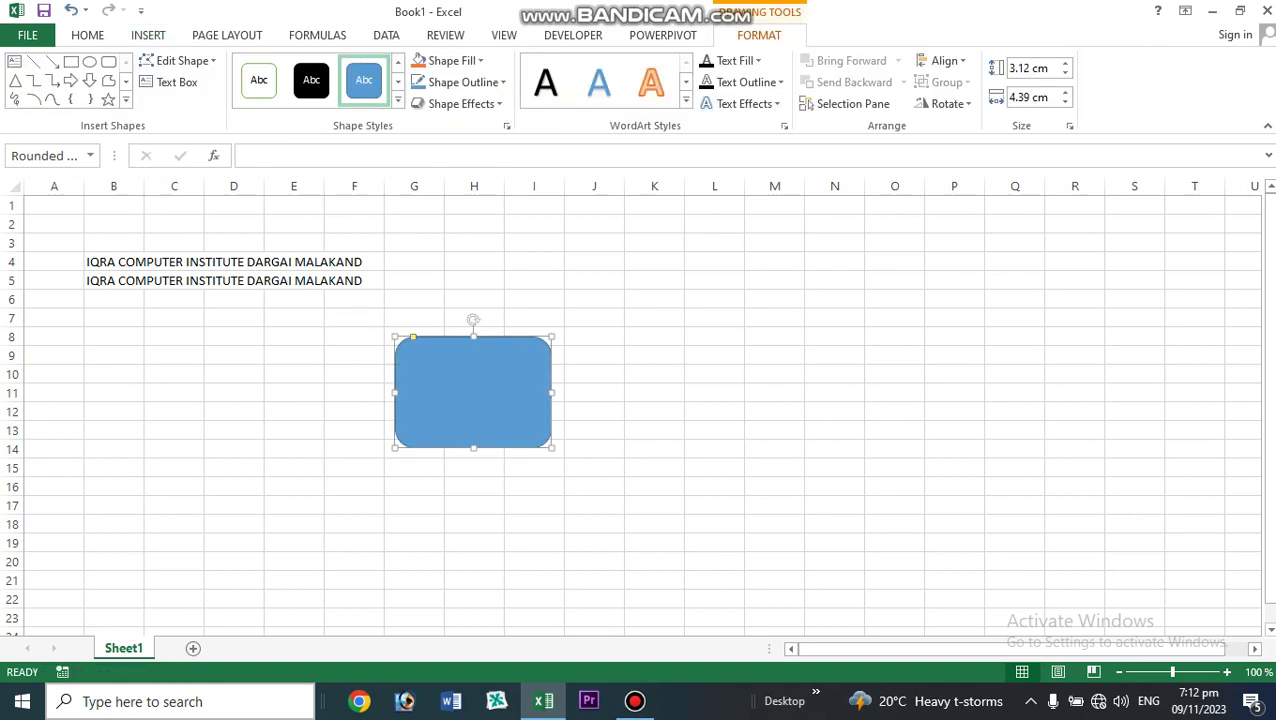
Label the rounded rectangle "MACROS", then reduce its height to about 0.98 cm and place it over columns J to M, rows 1 to 3
right_click(442, 385)
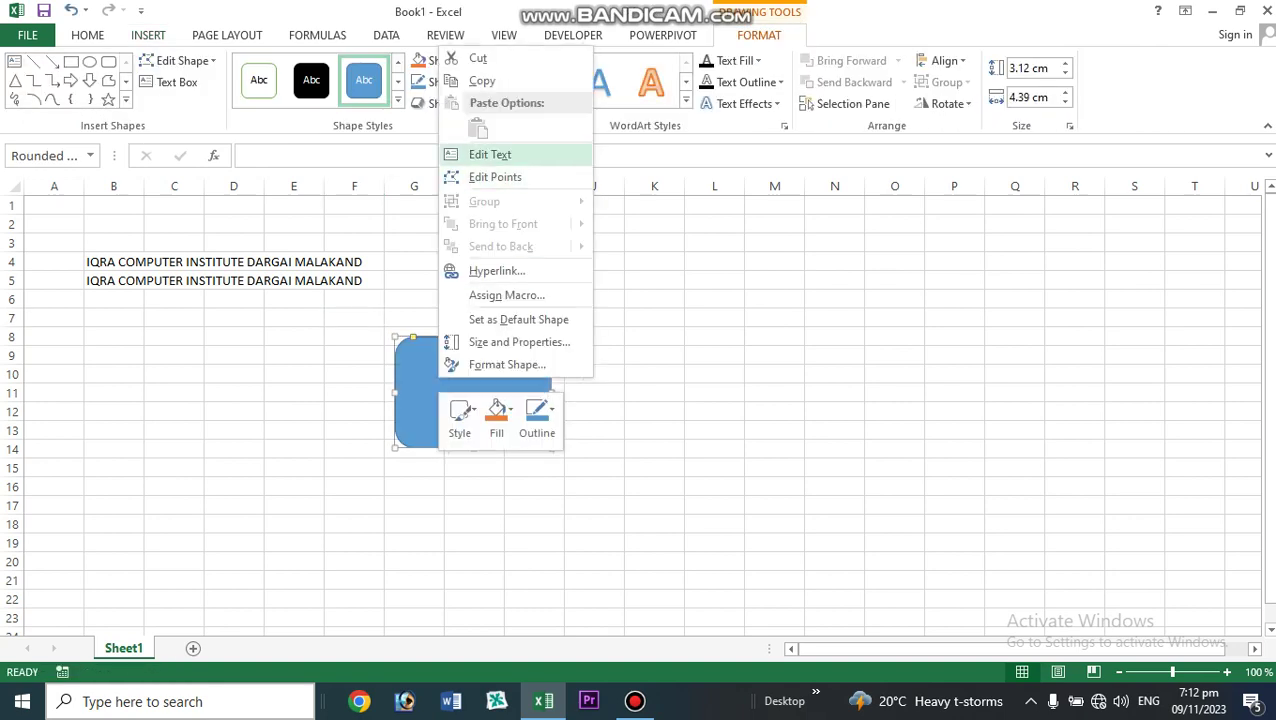
click(490, 155)
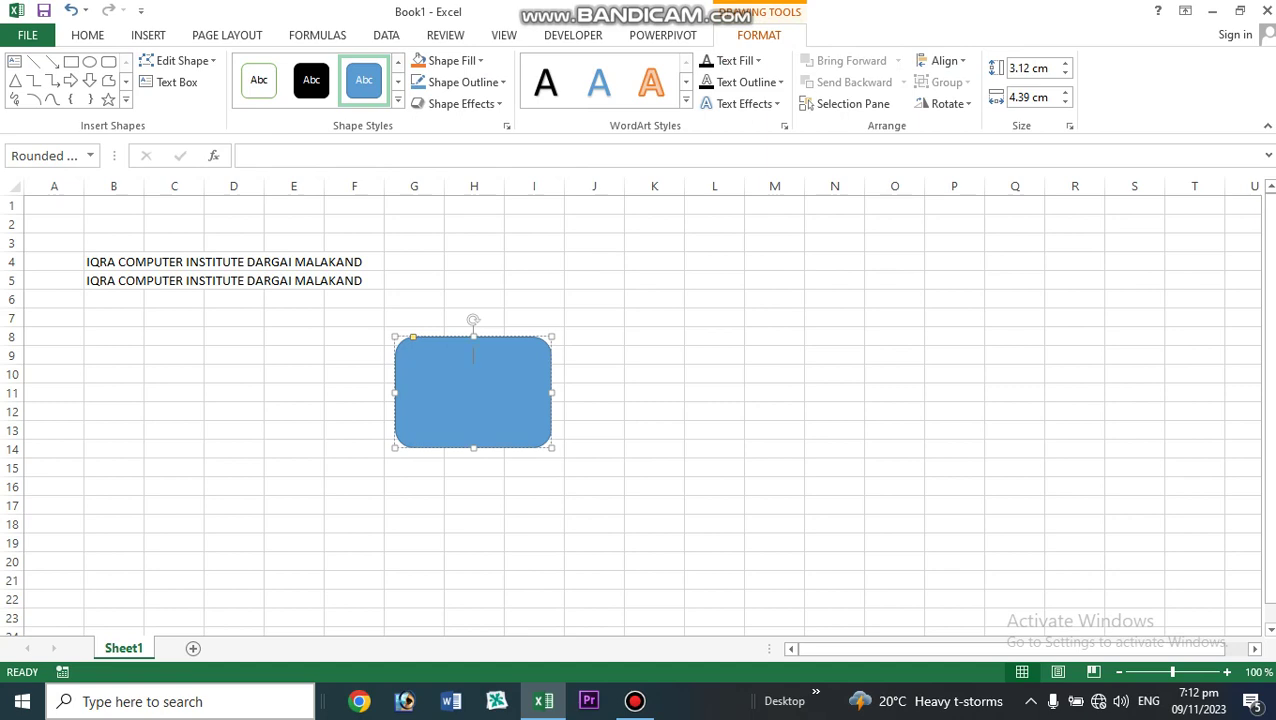
text(MACROS)
drag(474, 448, 681, 224)
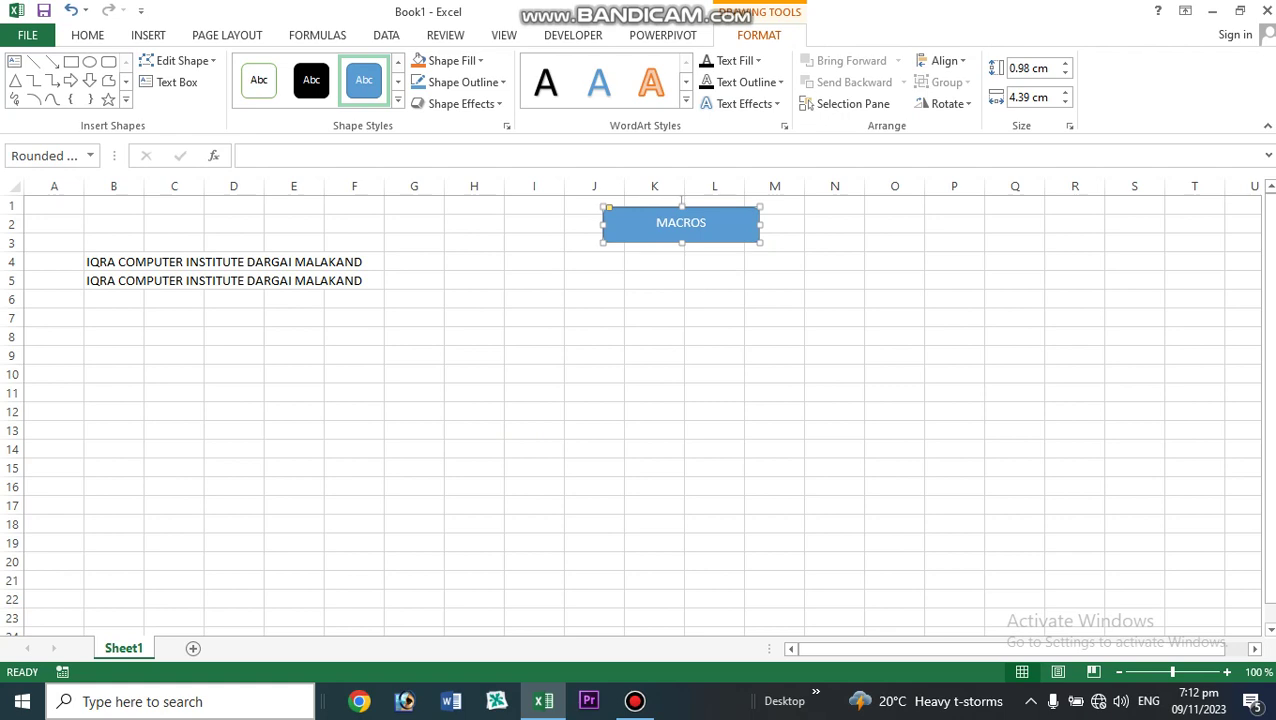
Assign the macro PERSONAL.XLSB!Macro5 to the MACROS shape and deselect the shape
click(716, 299)
click(722, 226)
right_click(722, 226)
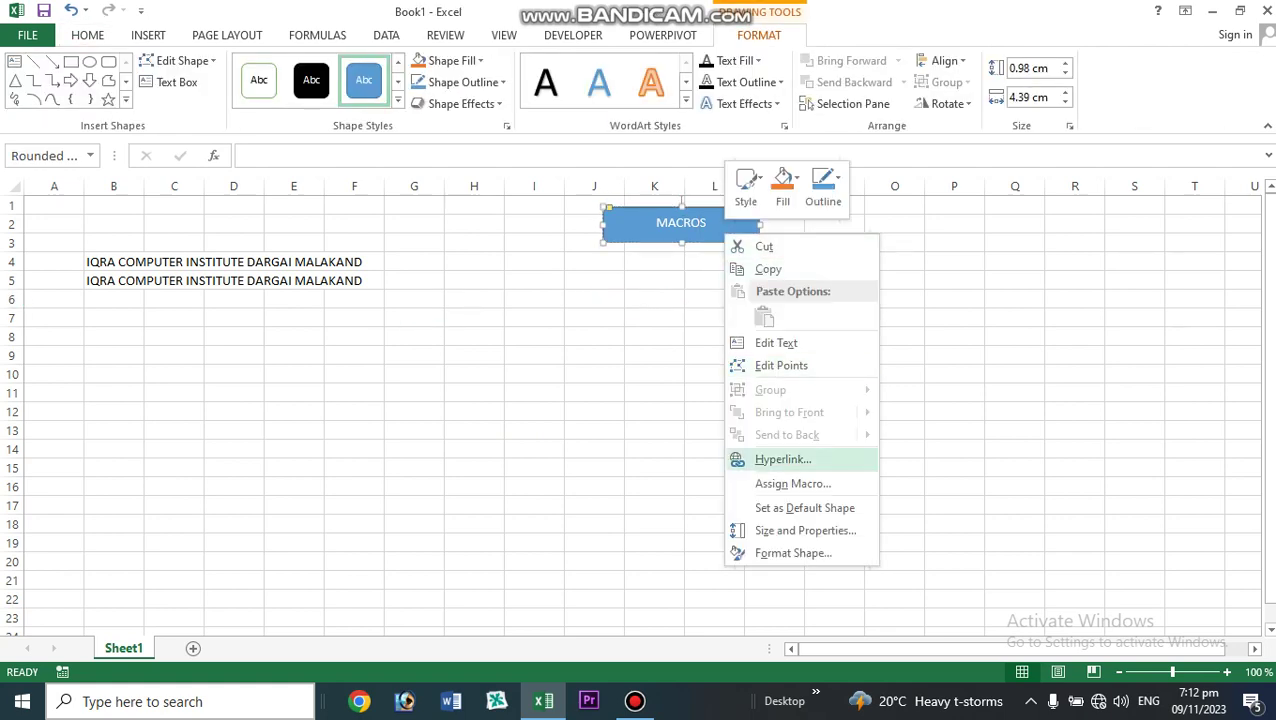
click(792, 483)
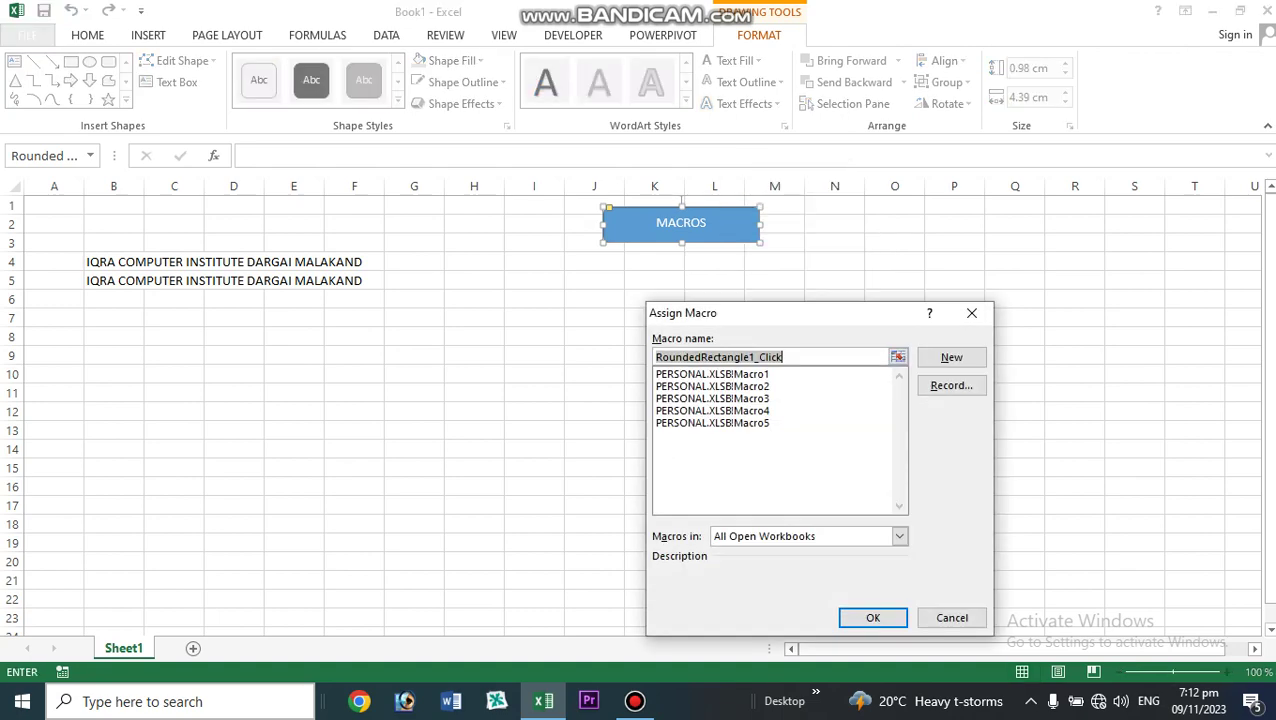
click(713, 423)
click(873, 617)
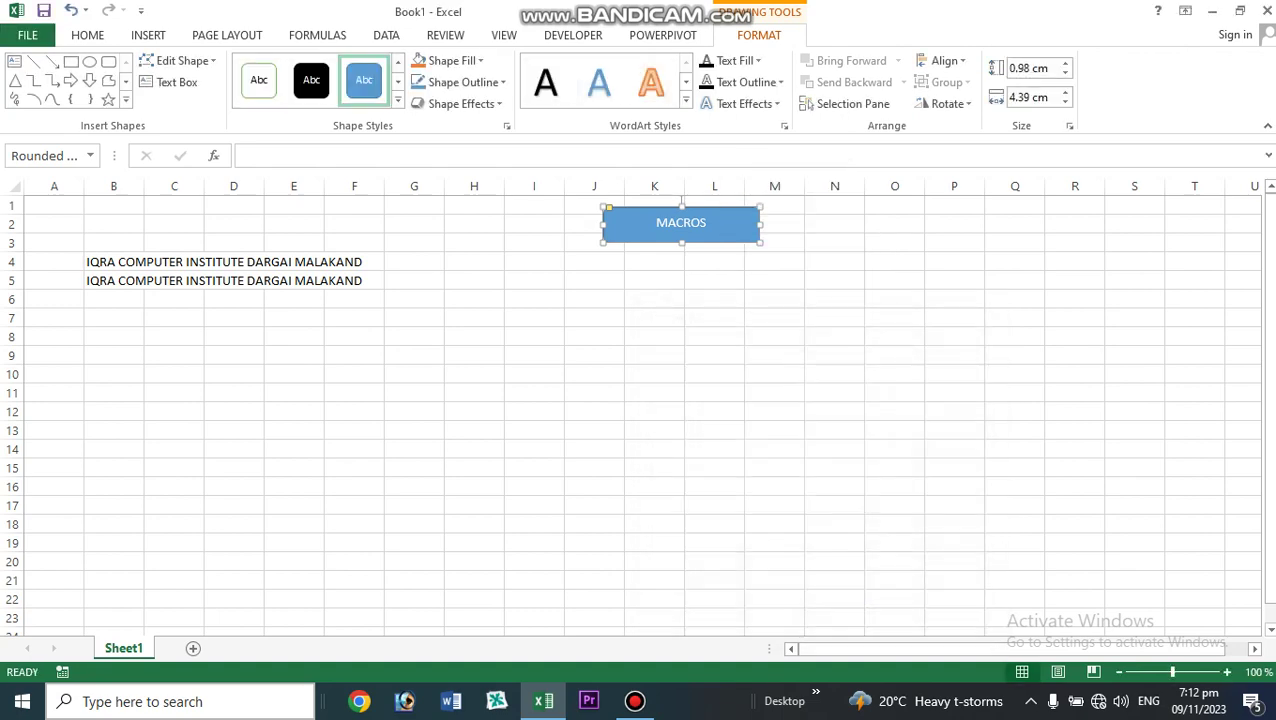
click(714, 374)
Run the assigned macro from the MACROS shape on cells I20, P8, M15 and I12 in turn
click(534, 561)
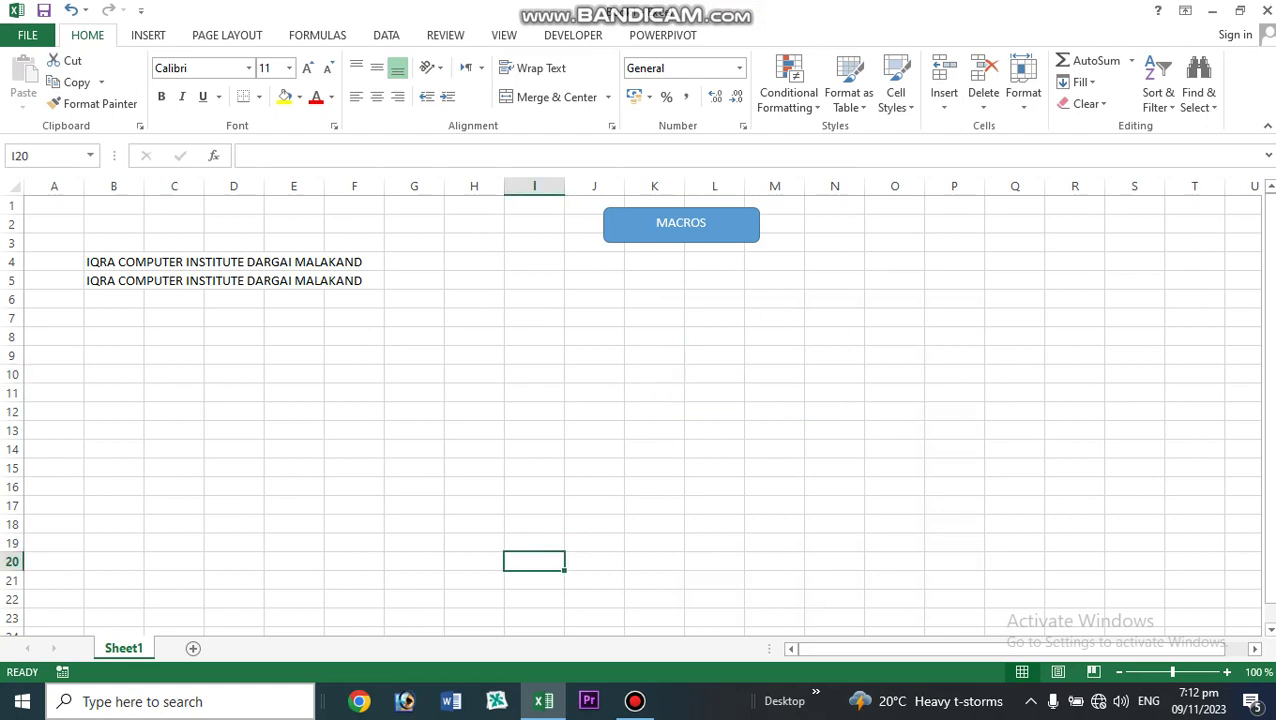
click(681, 224)
click(954, 336)
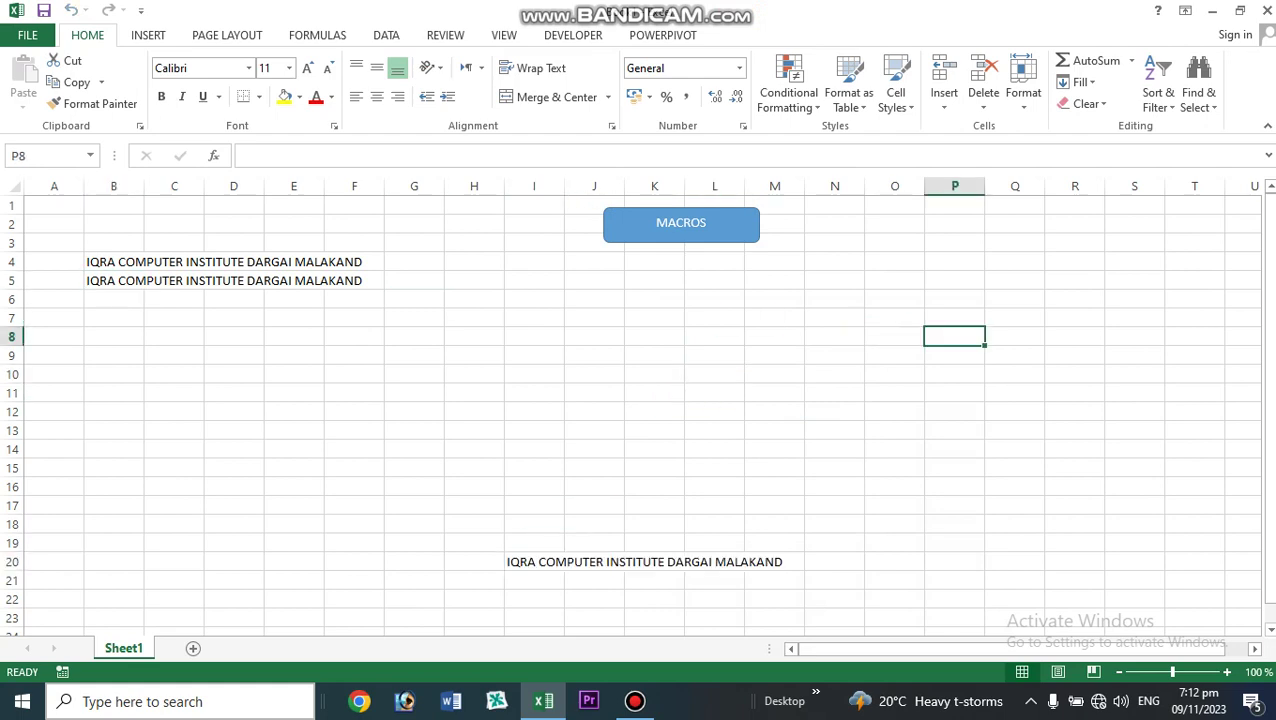
click(681, 224)
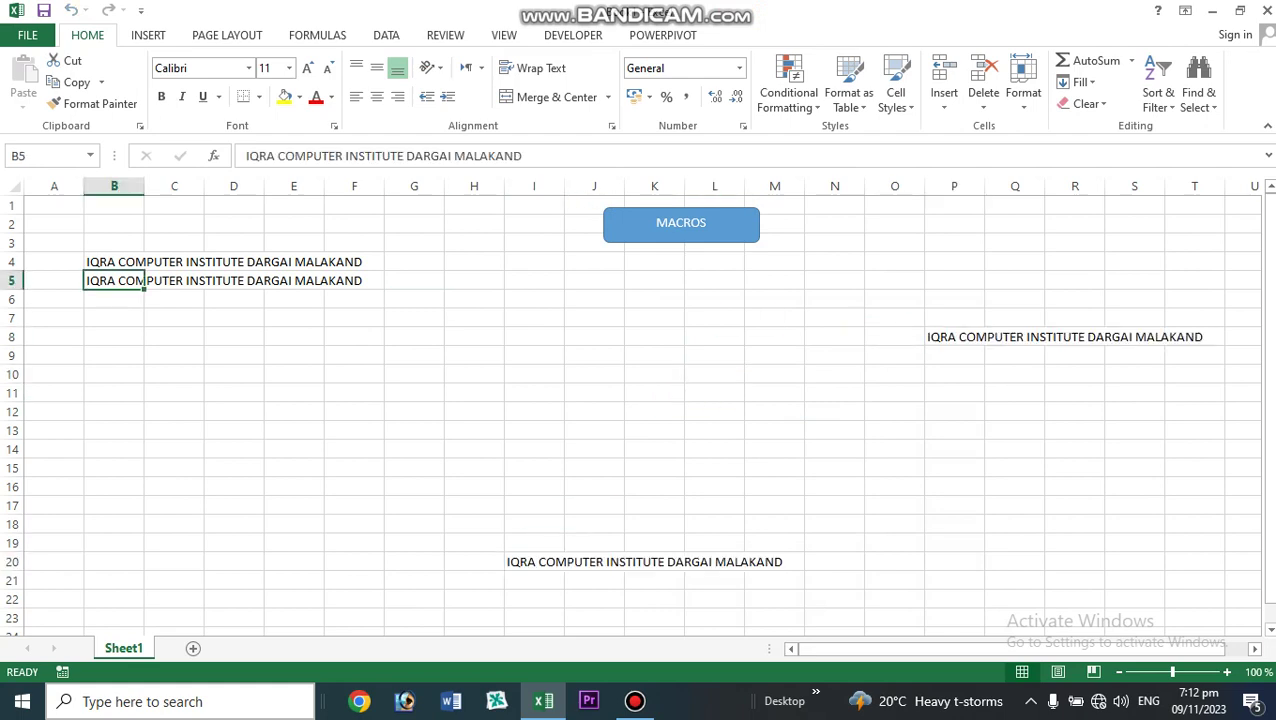
drag(774, 464, 774, 454)
click(681, 224)
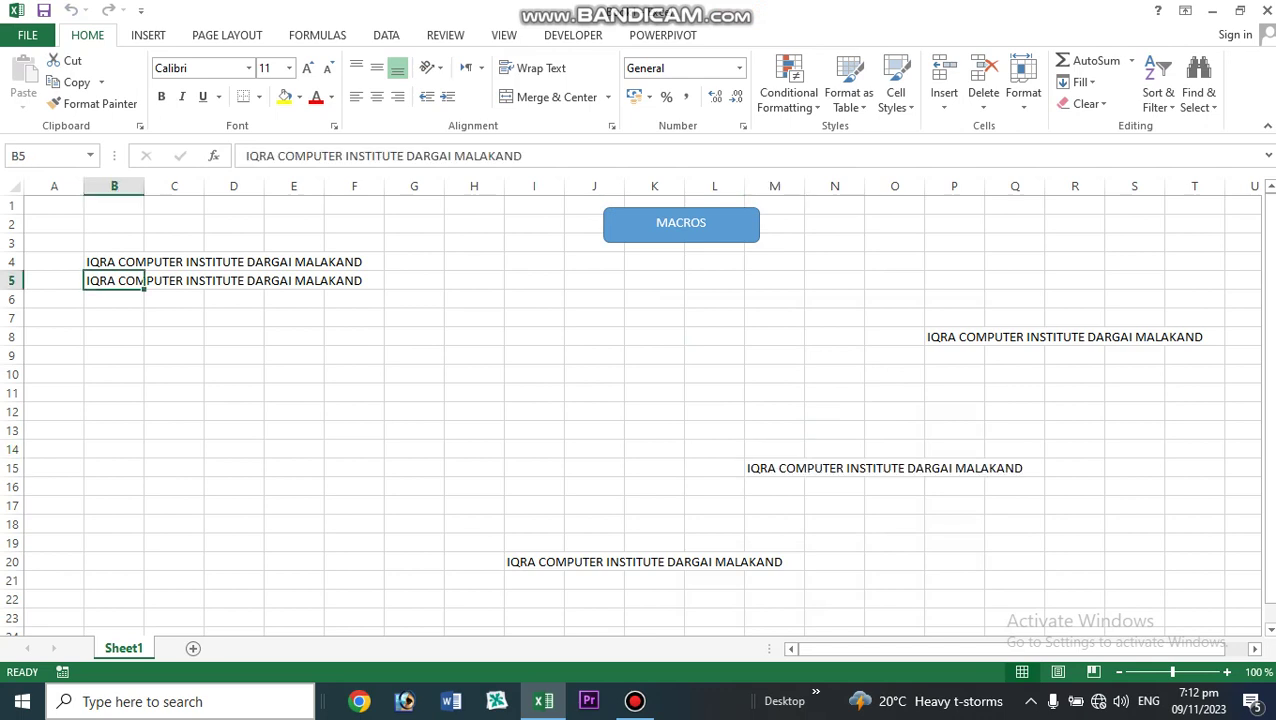
click(534, 411)
click(681, 224)
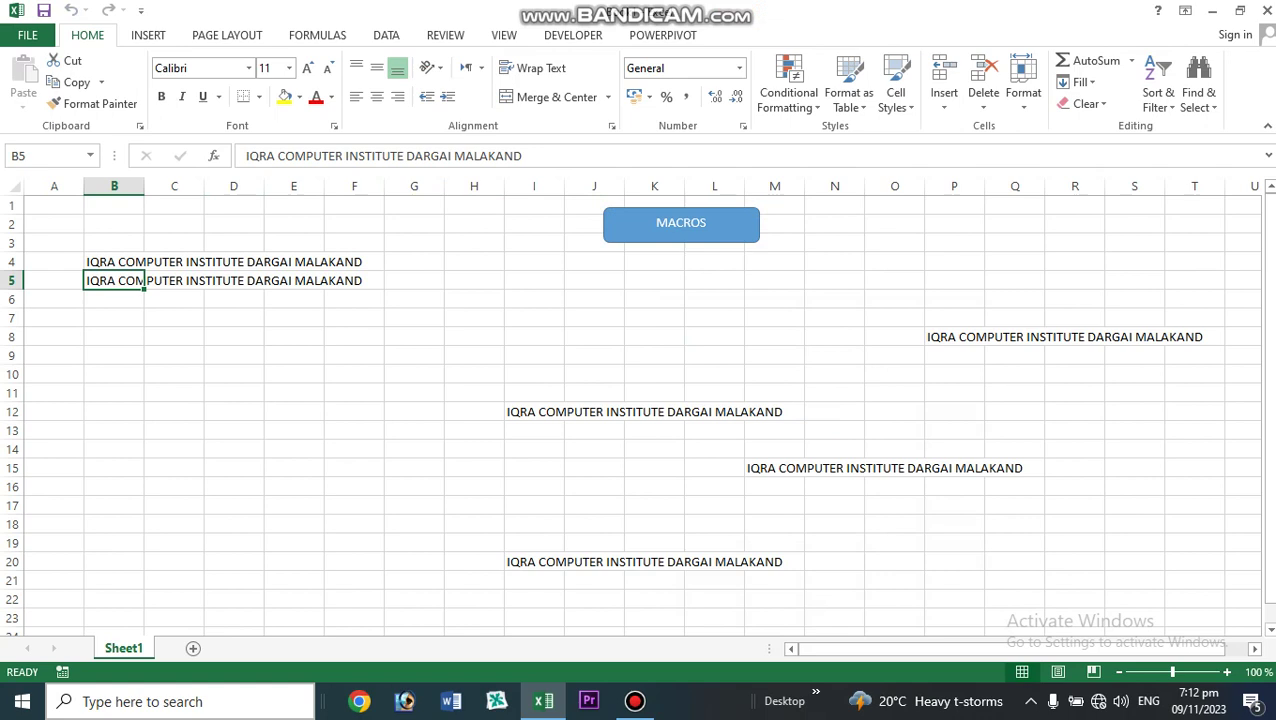
click(594, 487)
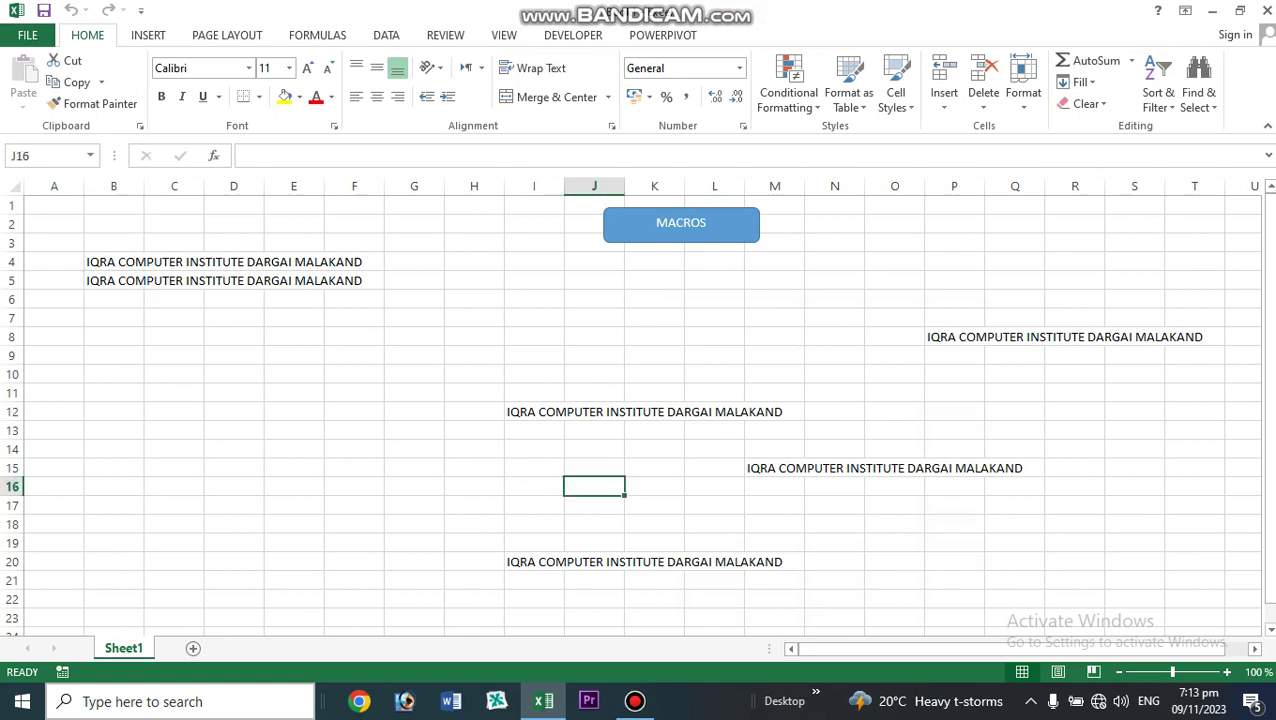
click(594, 580)
click(594, 487)
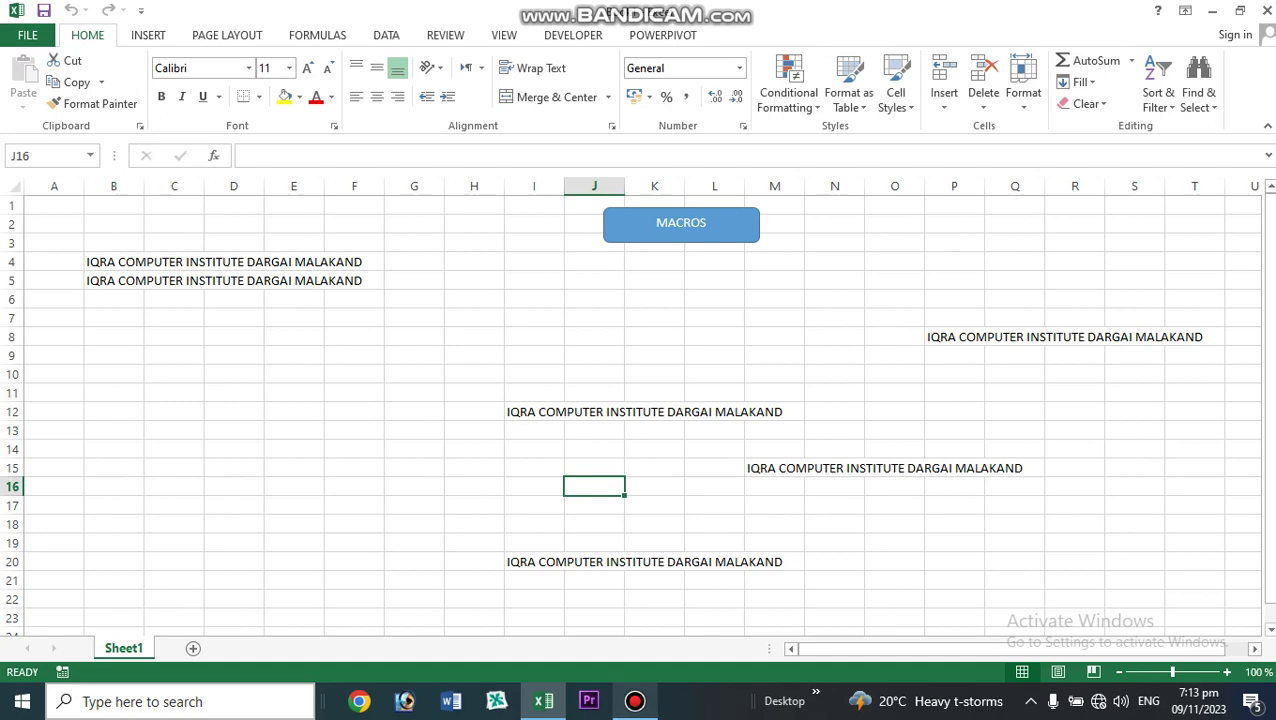
mouse_move(635, 701)
mouse_move(630, 655)
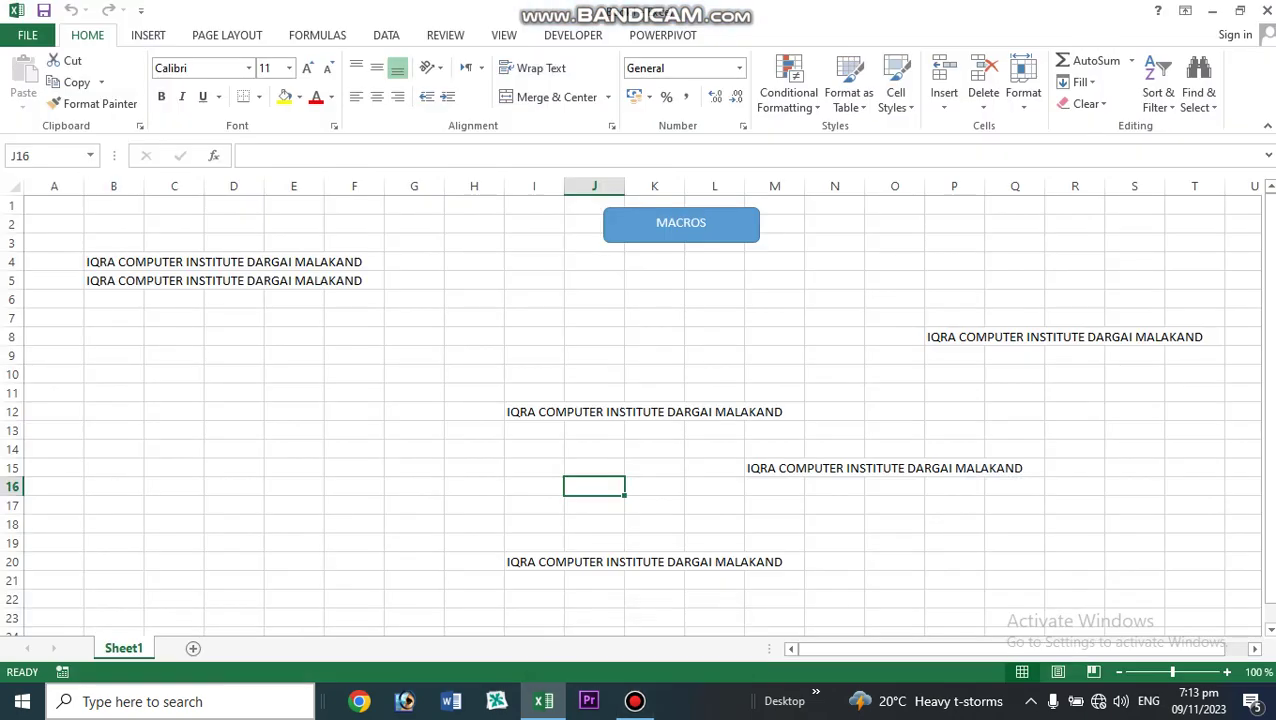
drag(474, 318, 474, 336)
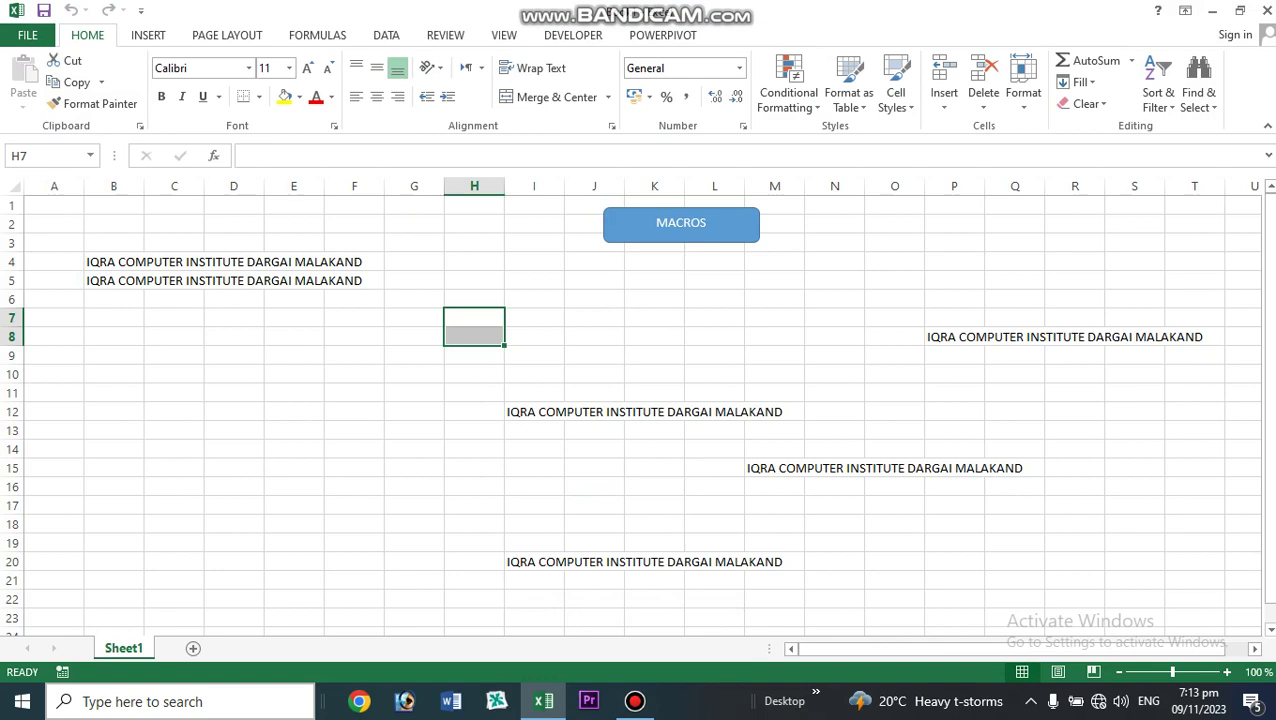
Enter the heading "NOT FUNCTION" in cell A14
click(294, 449)
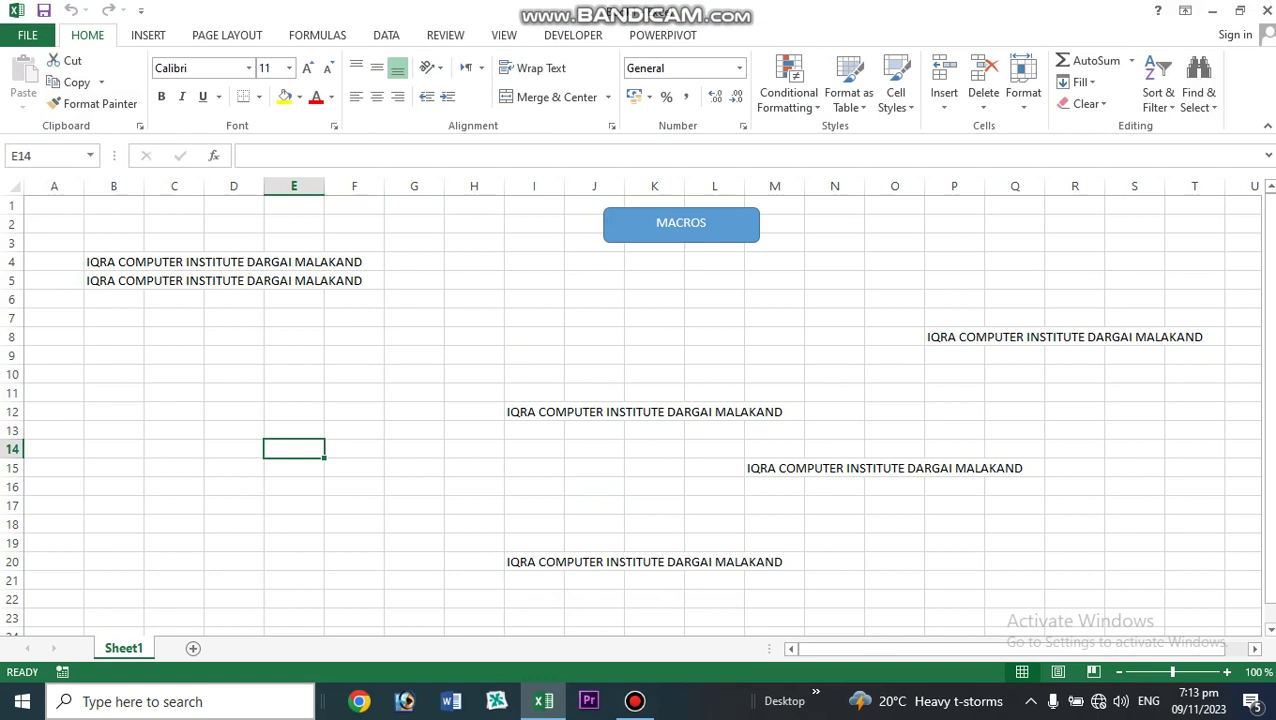
key(Left)
key(Left)
key(Left)
key(Left)
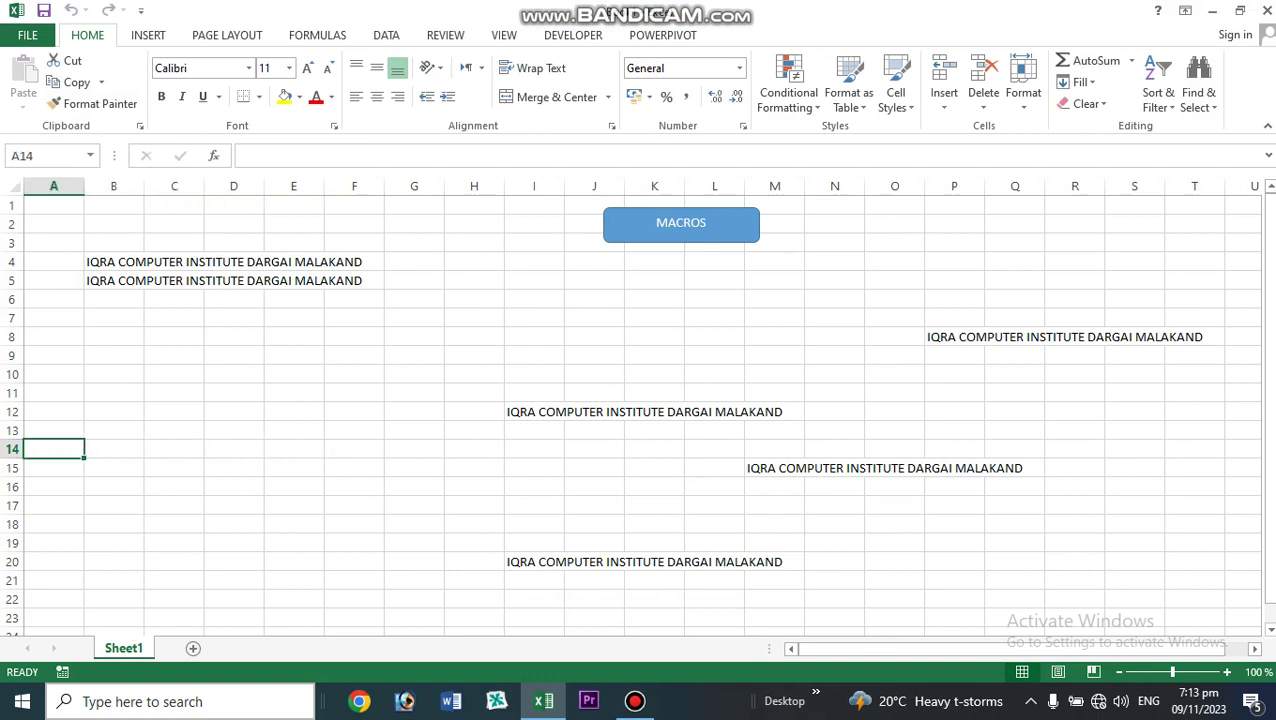
text(NOT FUC)
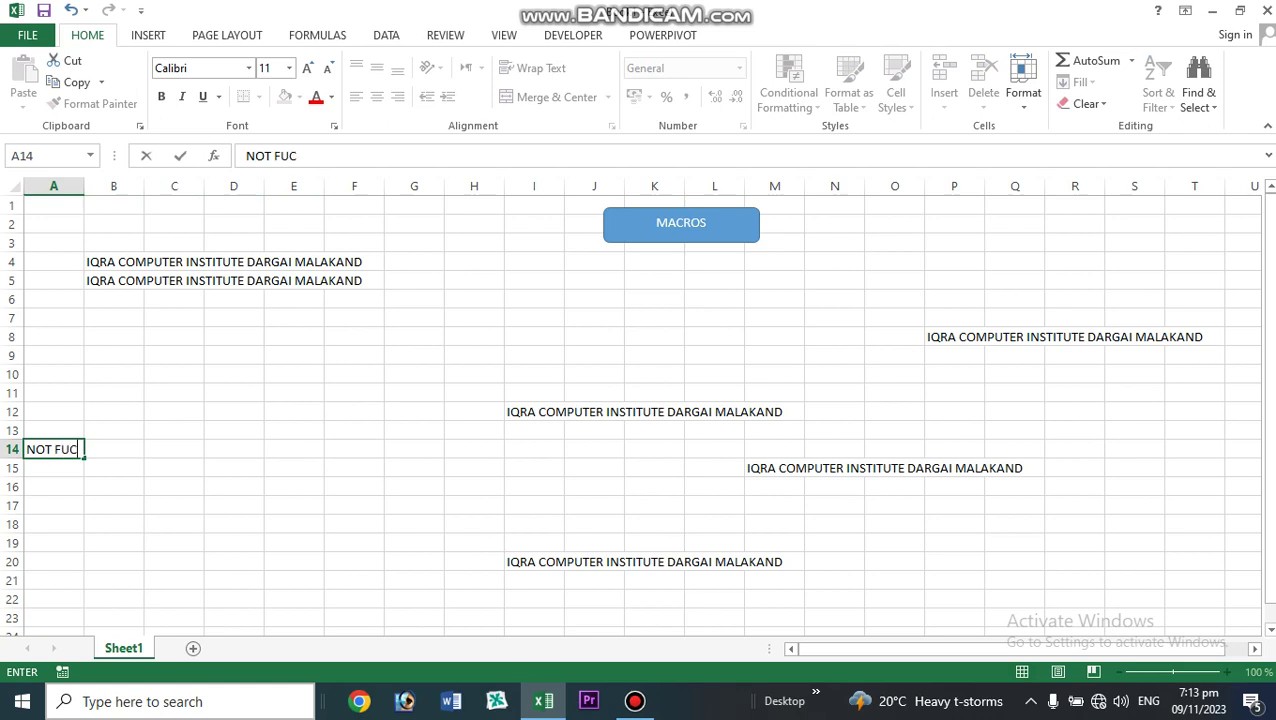
key(BackSpace)
text(NCTION)
key(Return)
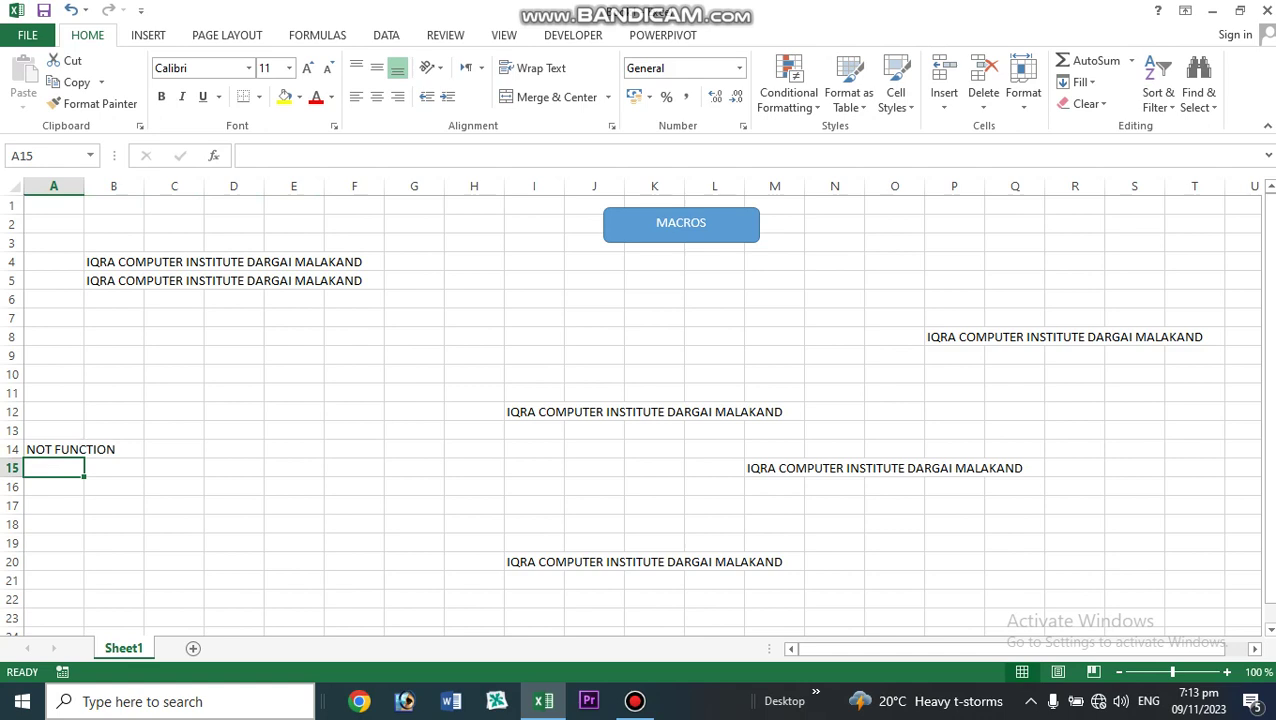
Fill cells A15 to A17 below the heading with three people's names
text(WALI)
key(Return)
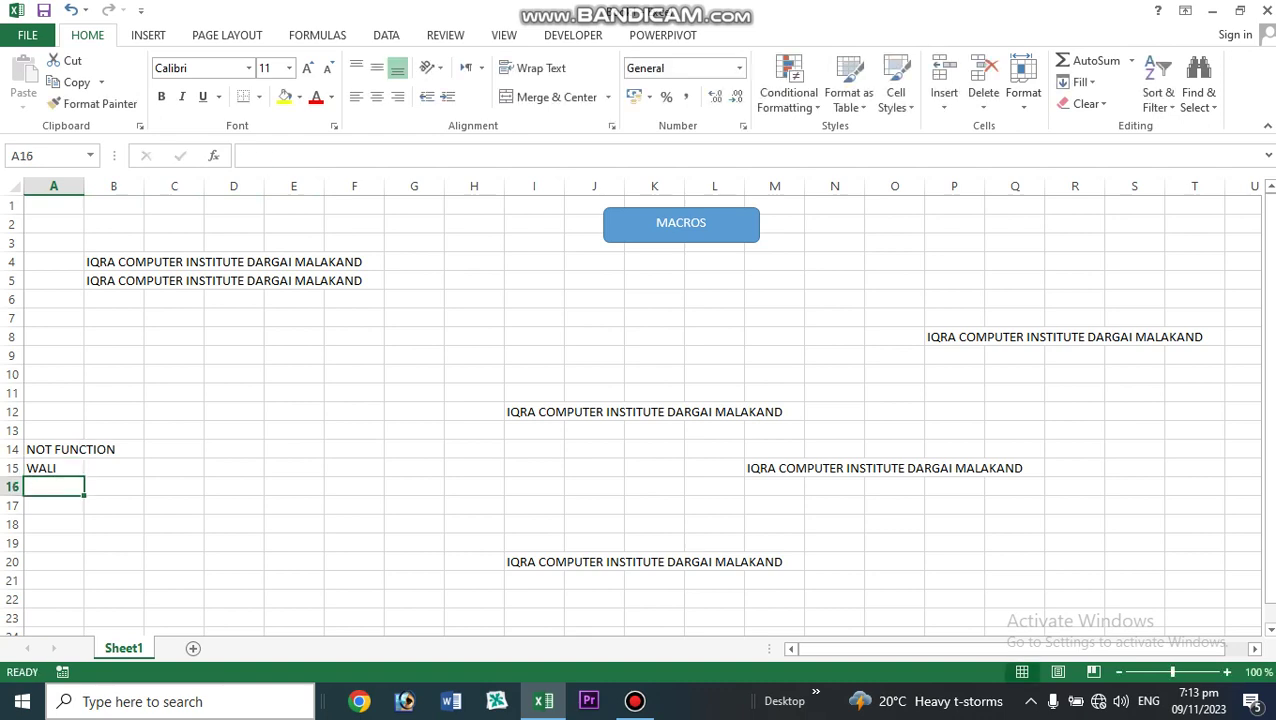
text(ALI)
key(Return)
text(KHAN)
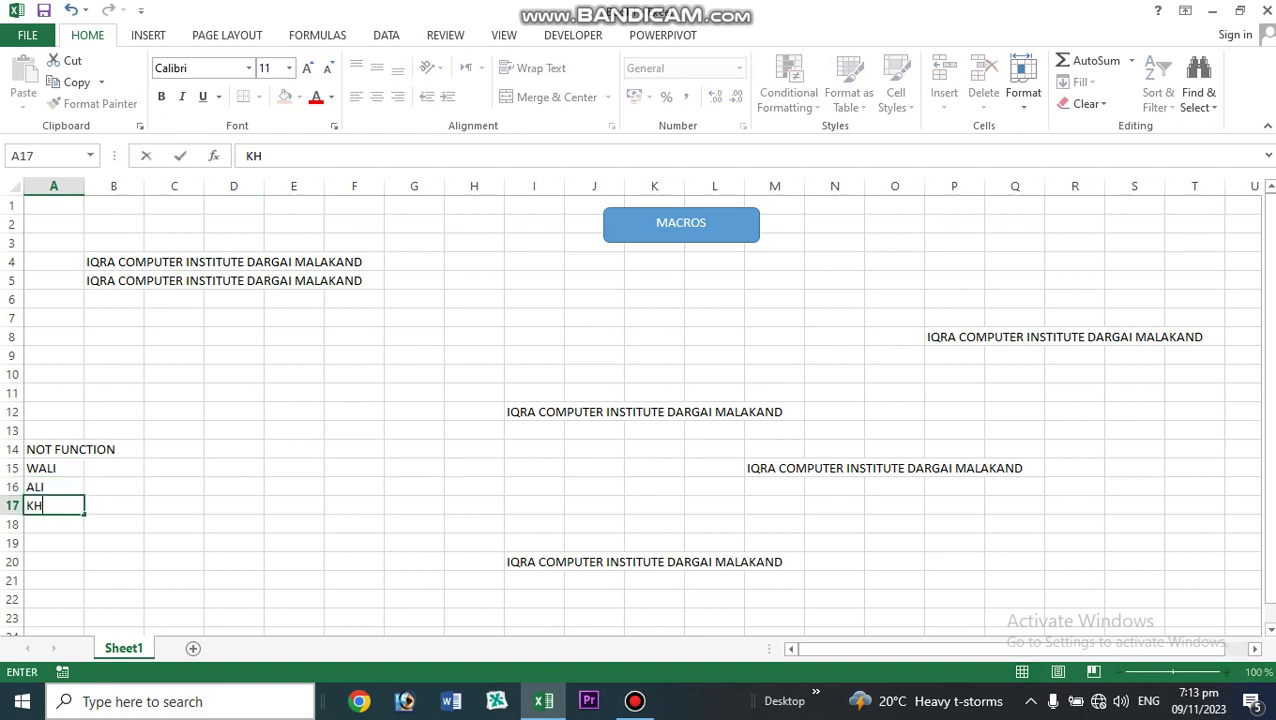
Enter the amounts 5000, 10000 and 15000 beside the names in cells B15 to B17
key(Right)
key(Up)
key(Up)
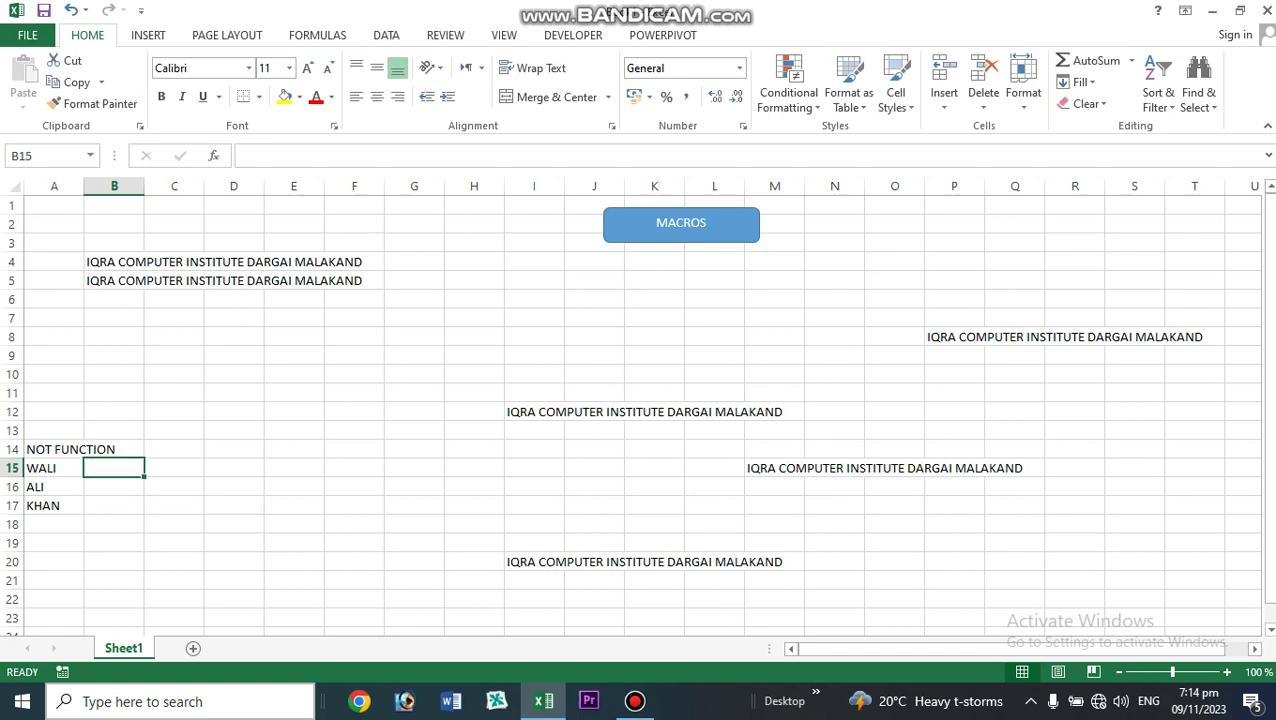
text(5000)
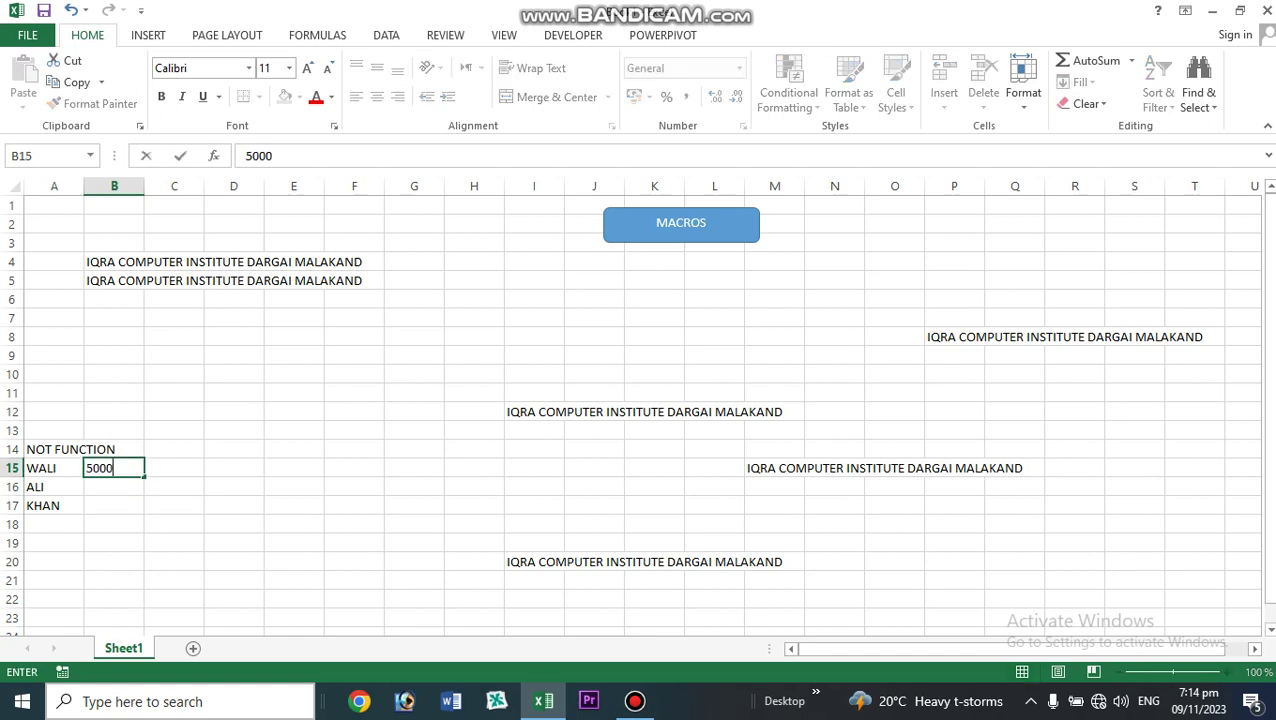
key(Return)
text(1)
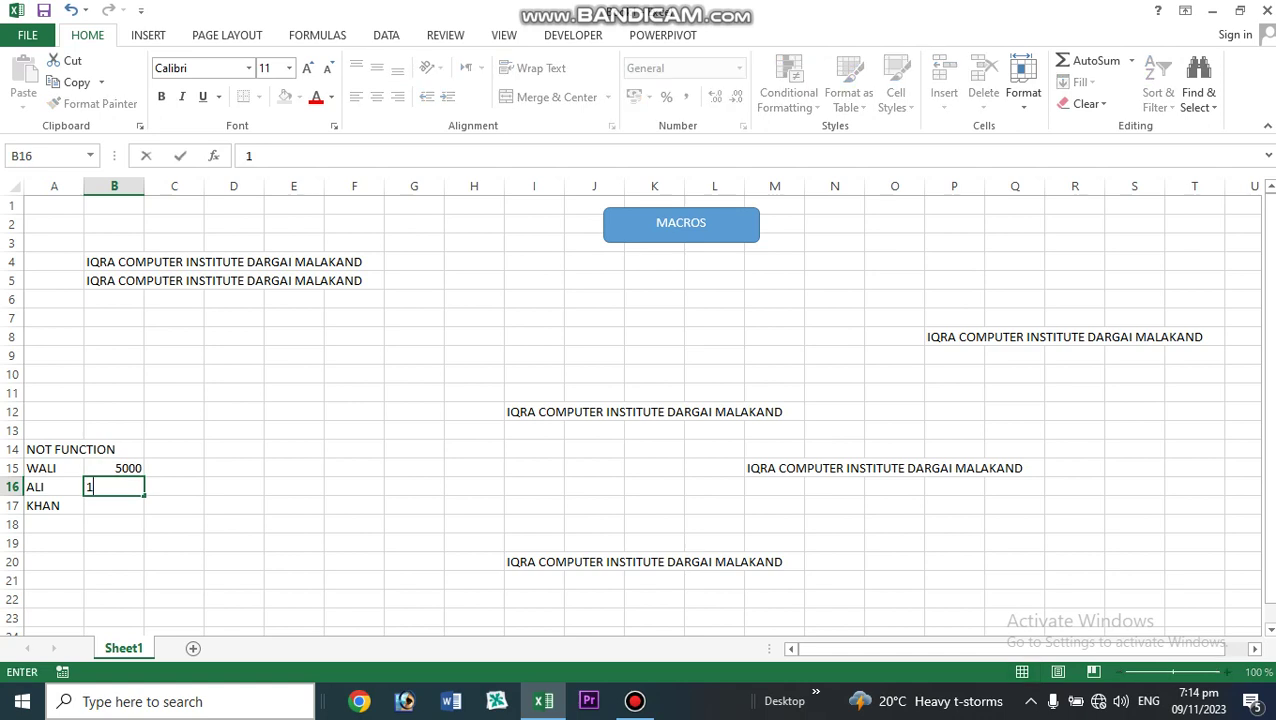
text(0000)
key(Return)
text(1)
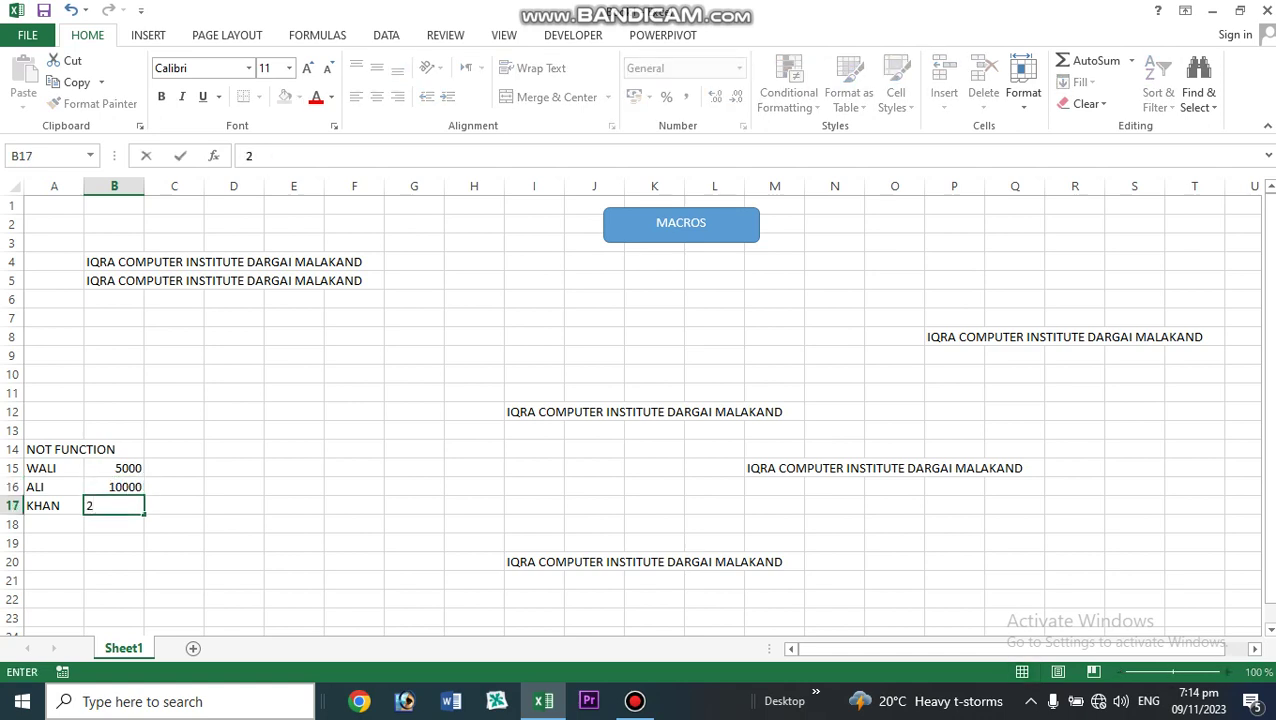
text(5000)
key(Return)
Enter the formula =NOT(B15<5000) in cell C15 beside the first amount
key(Up)
key(Up)
key(Up)
key(Right)
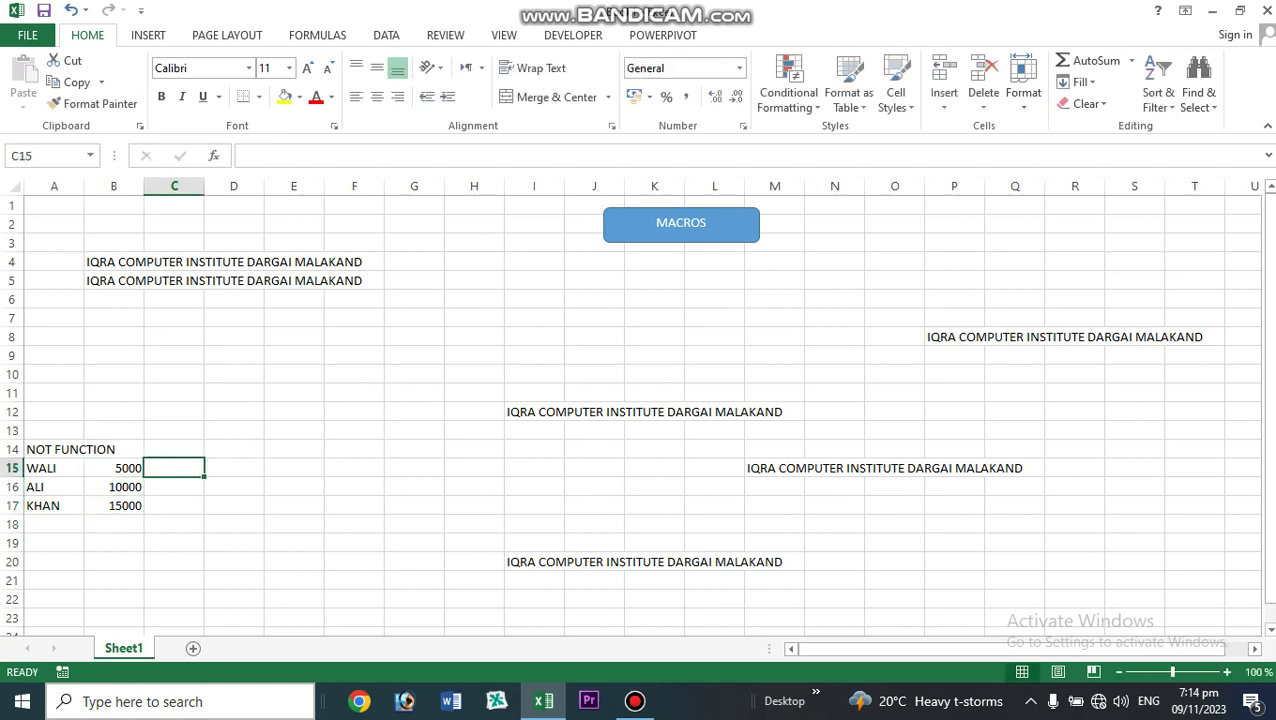
text(=)
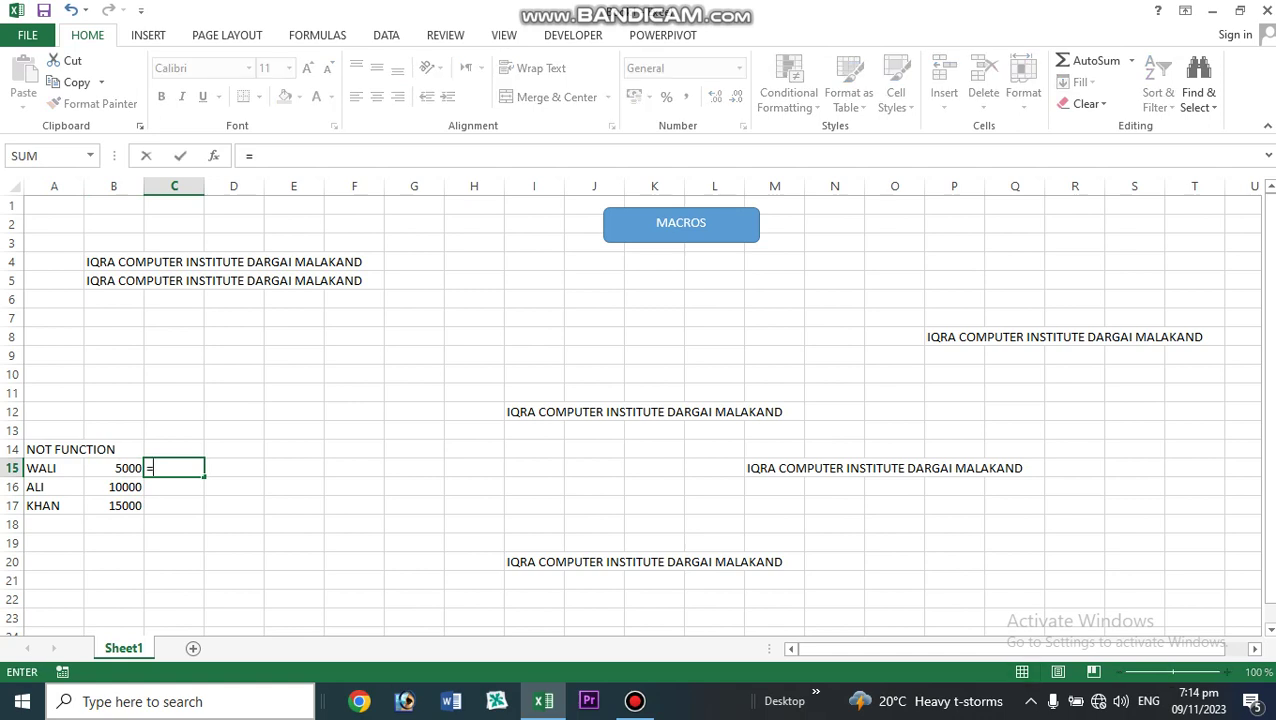
text(NOT)
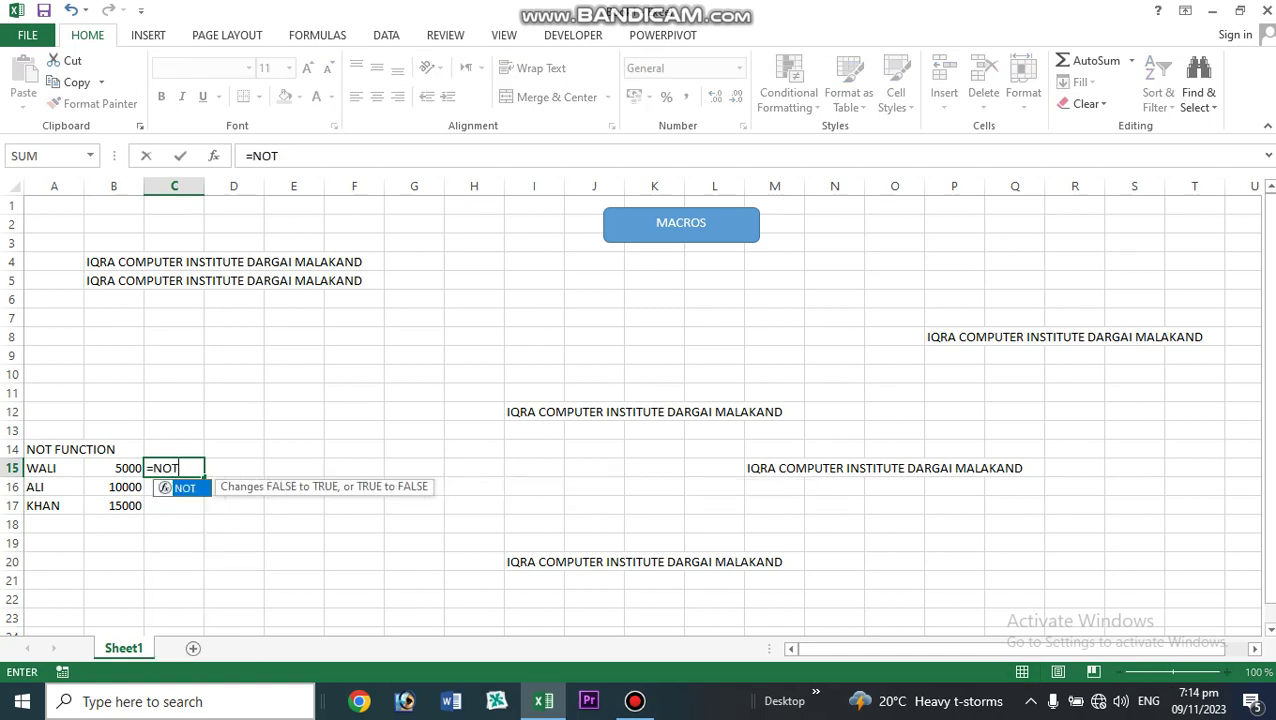
text(()
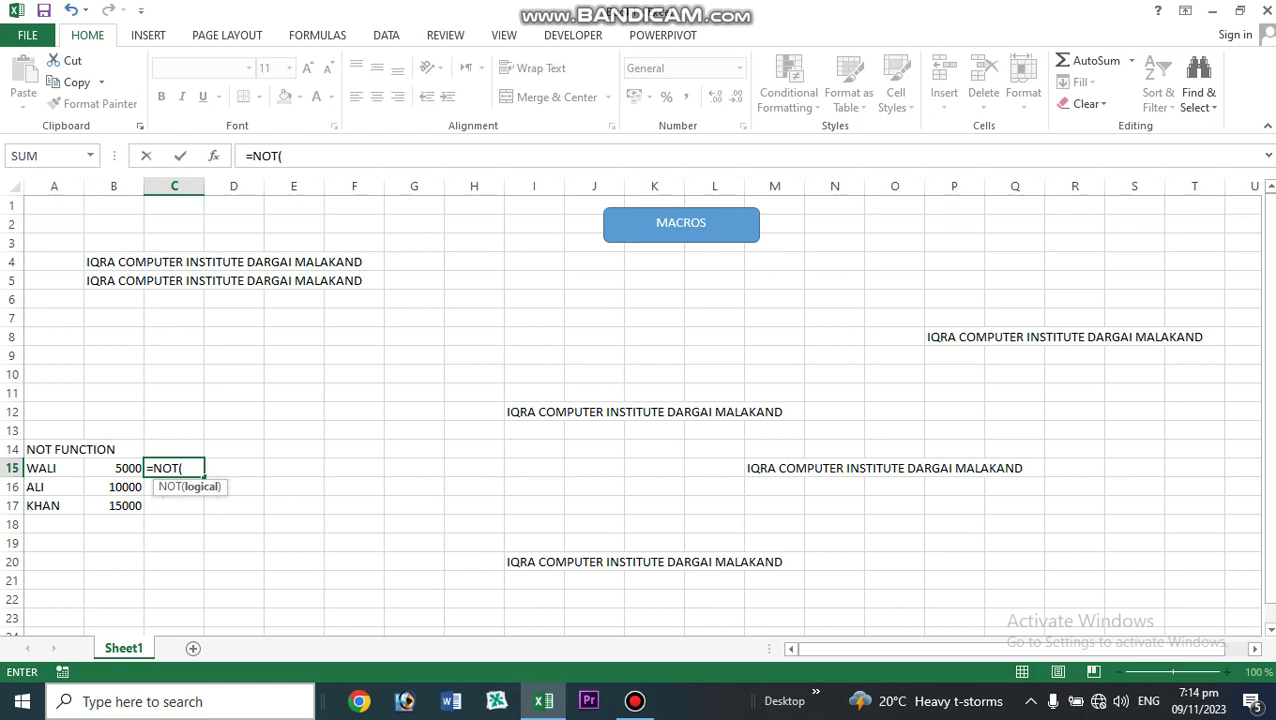
key(Left)
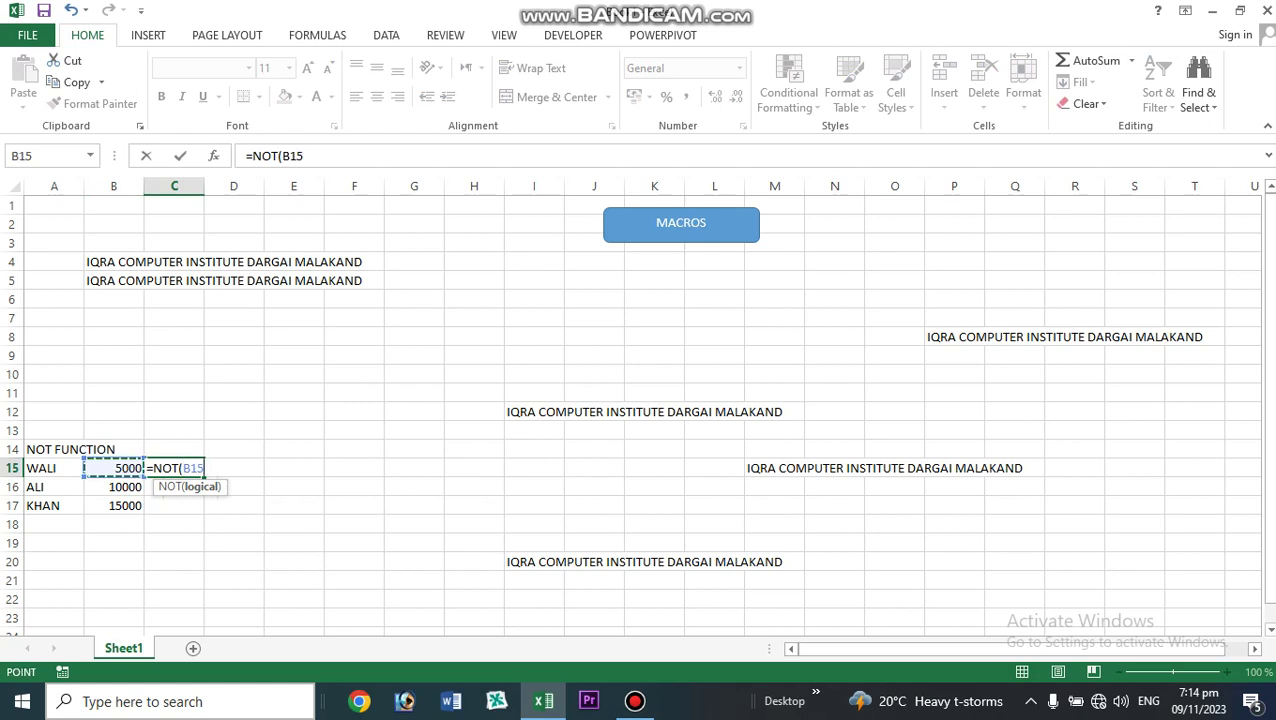
text(<5000)
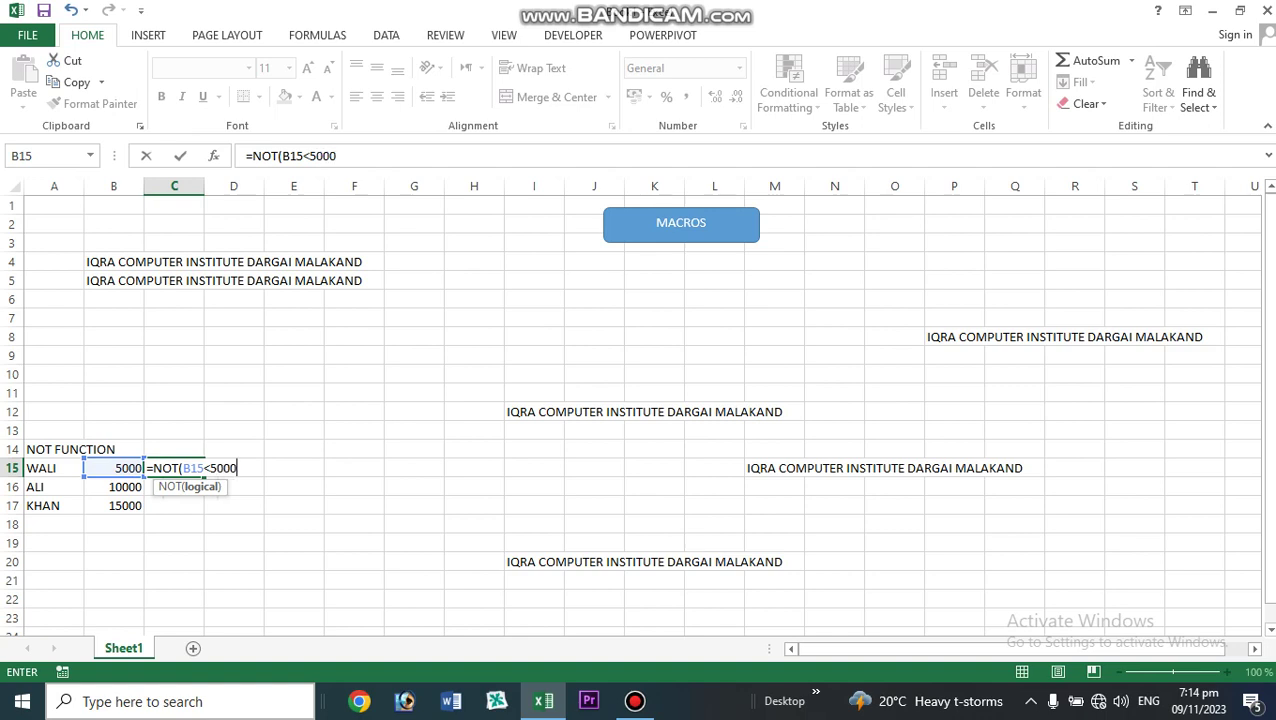
text())
key(Return)
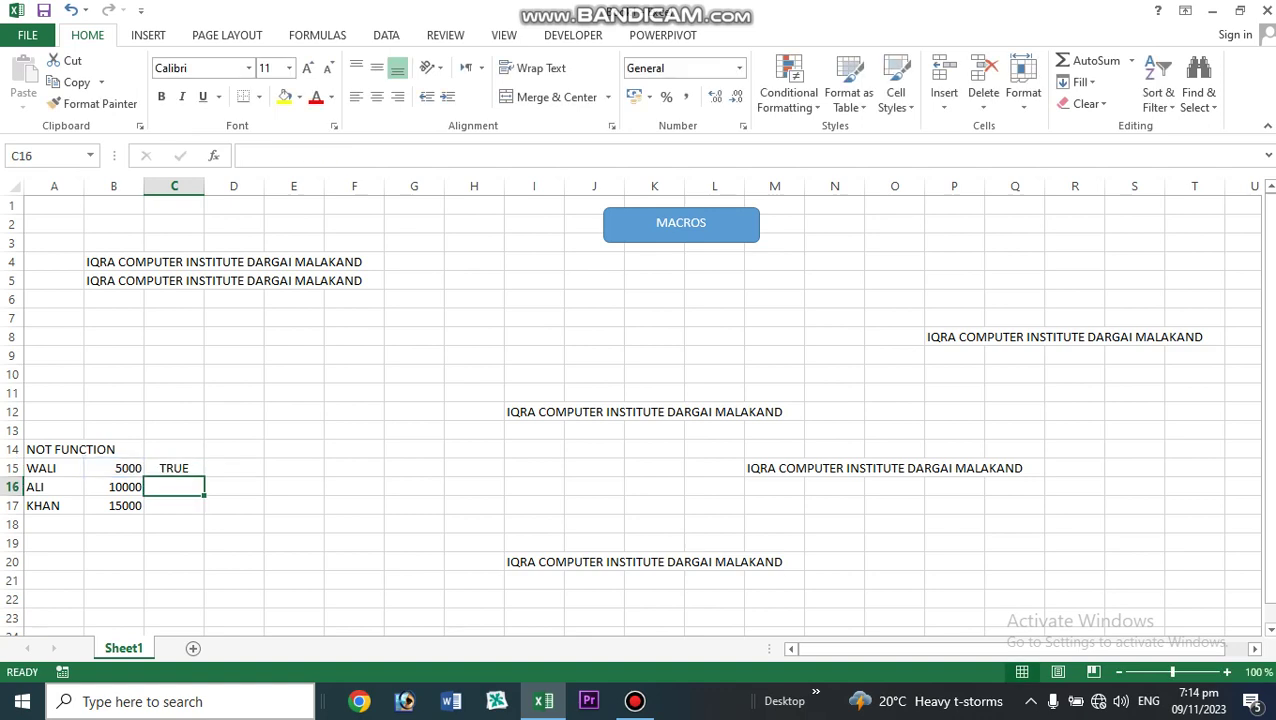
Change the limit in C15's NOT formula to 1000 and fill the formula down to C17
double_click(190, 468)
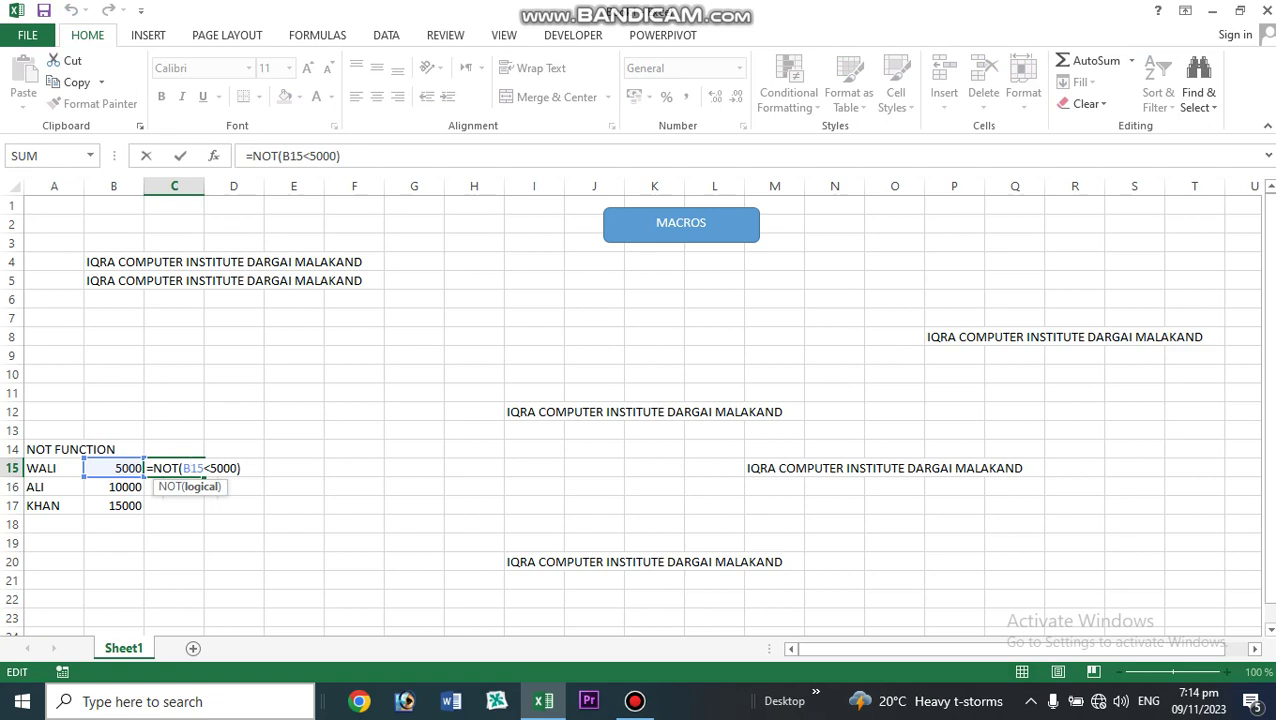
click(215, 468)
key(BackSpace)
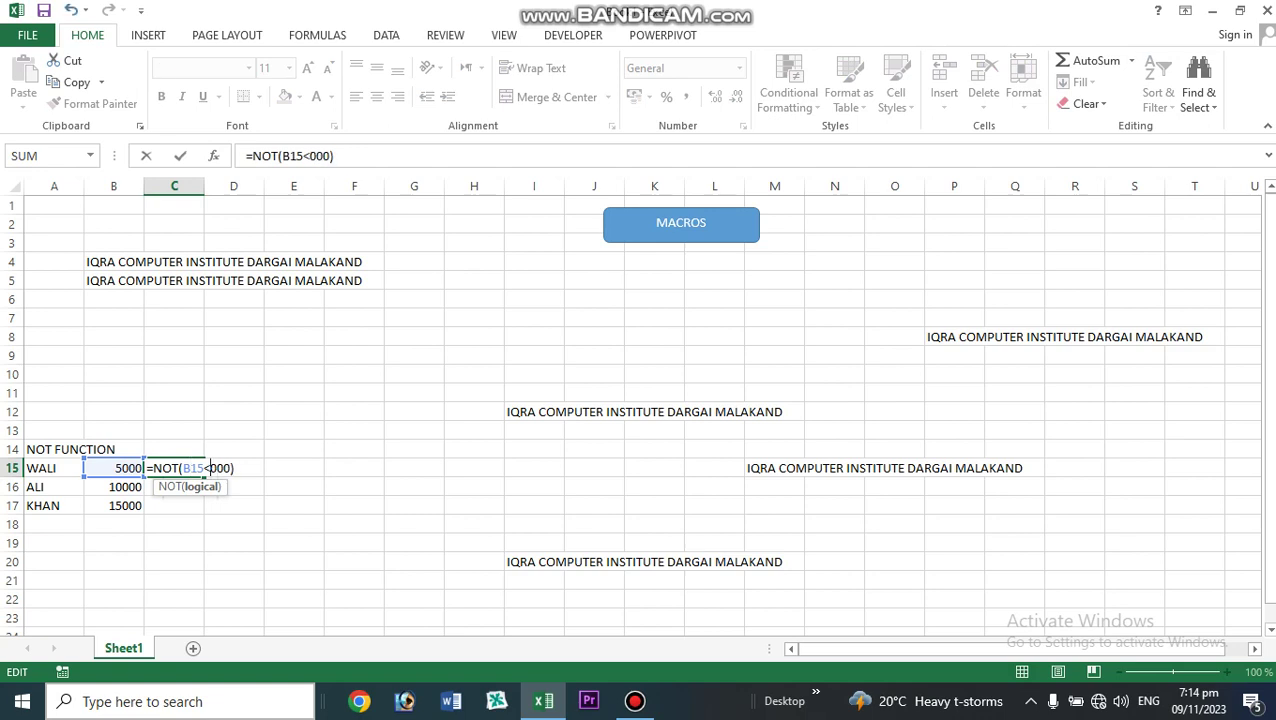
text(1)
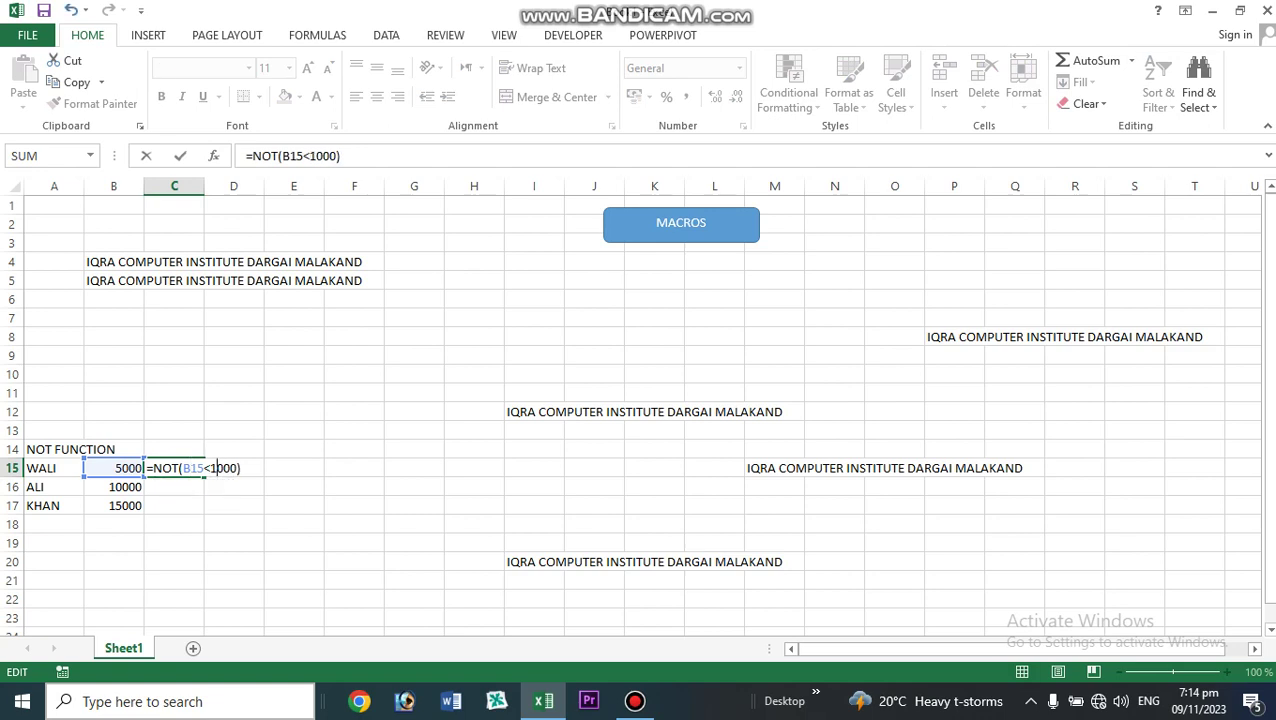
key(Return)
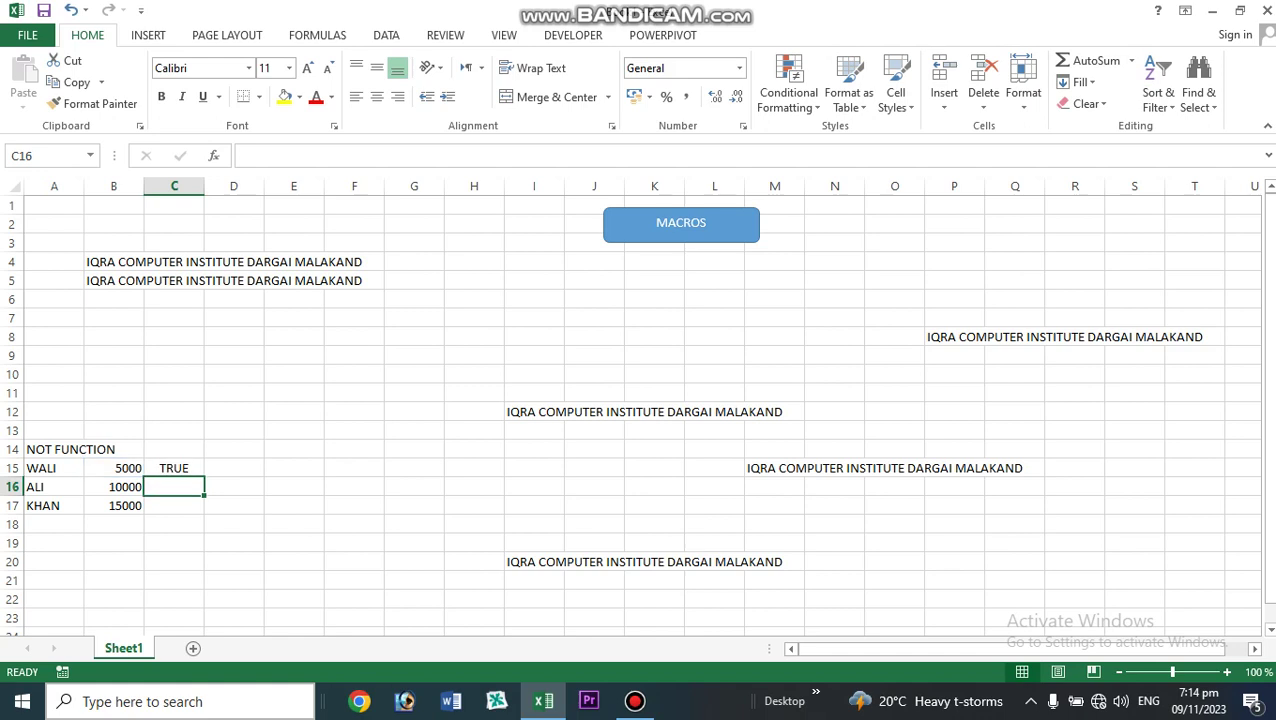
click(174, 468)
double_click(204, 476)
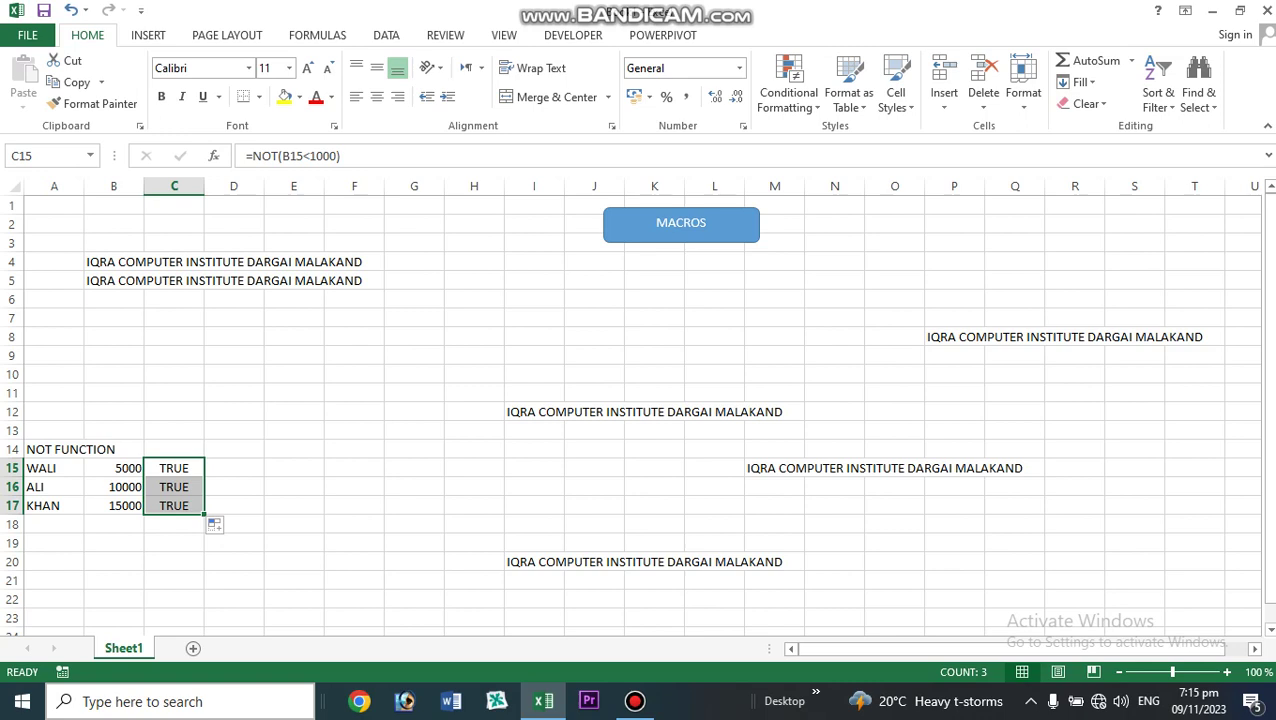
Change the limit in C15's formula so that it reads =NOT(B15<10000)
double_click(162, 468)
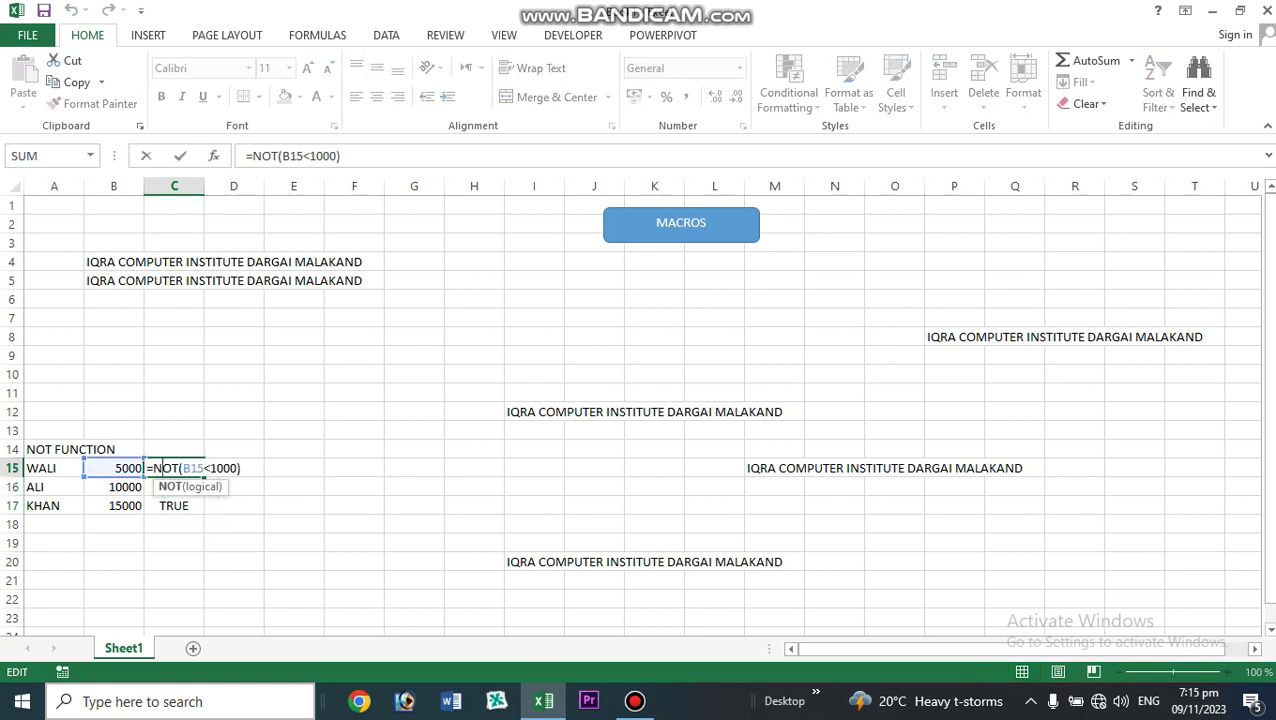
double_click(224, 468)
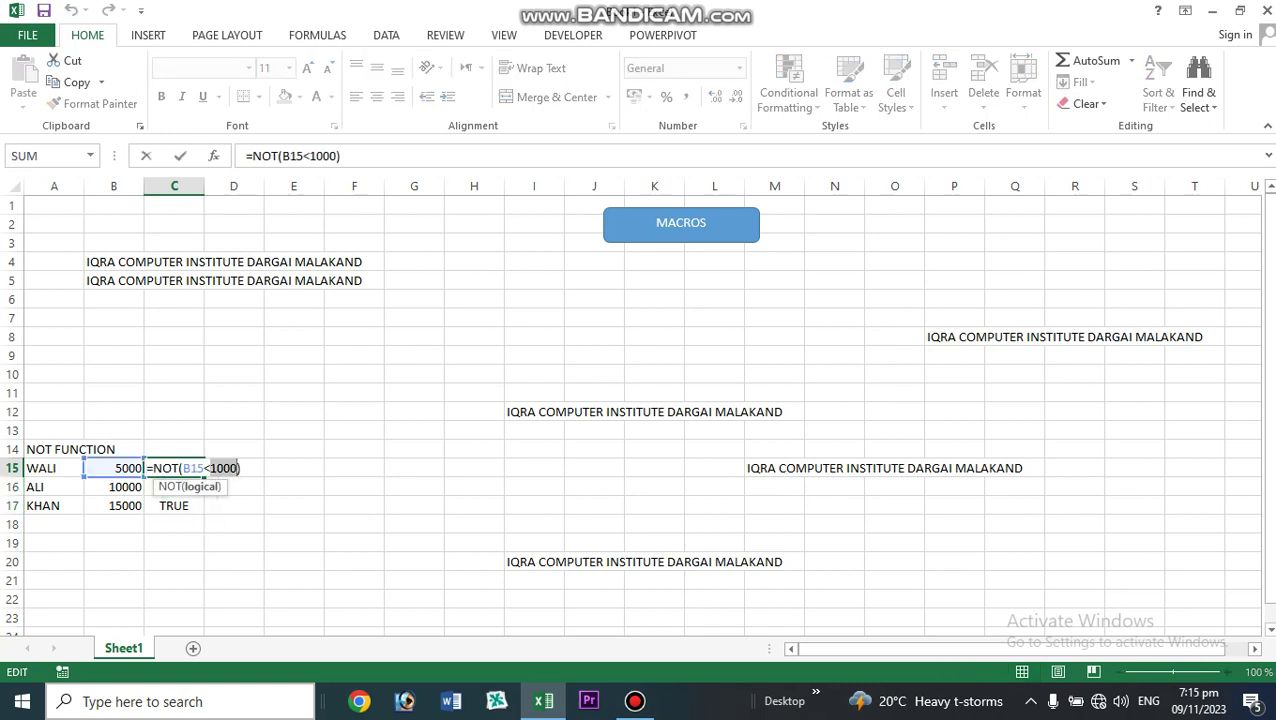
click(241, 468)
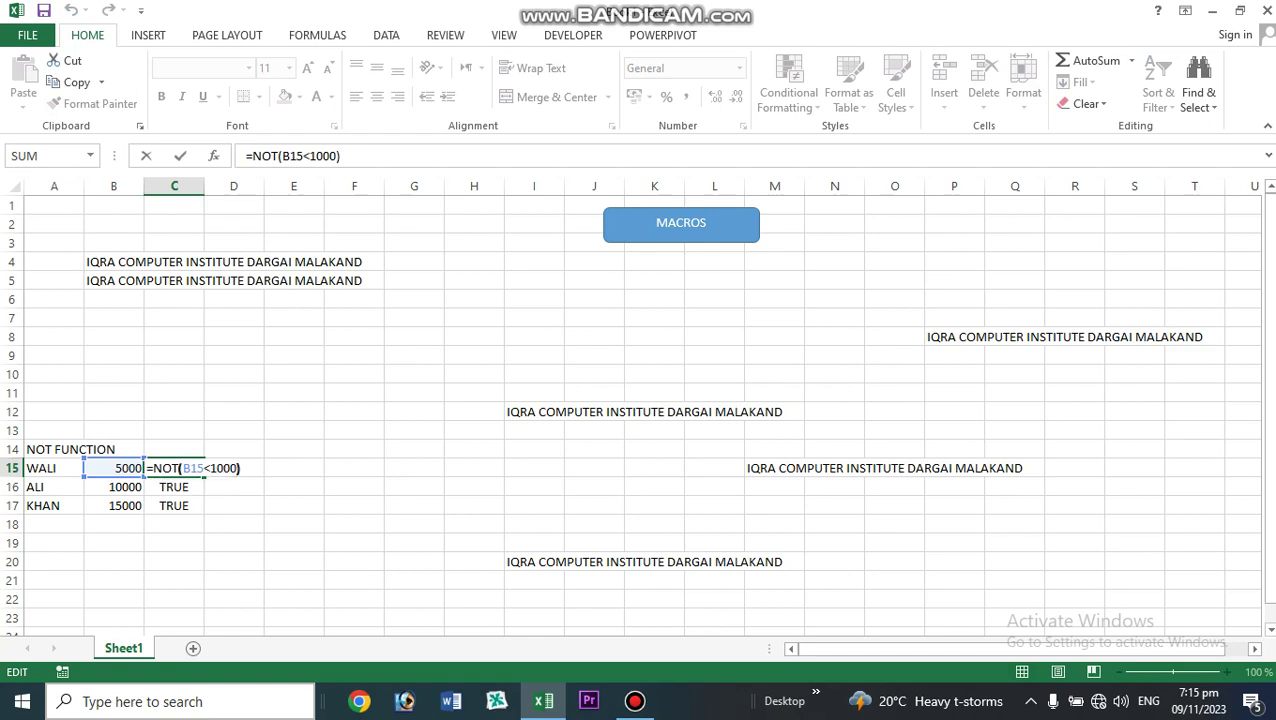
key(Left)
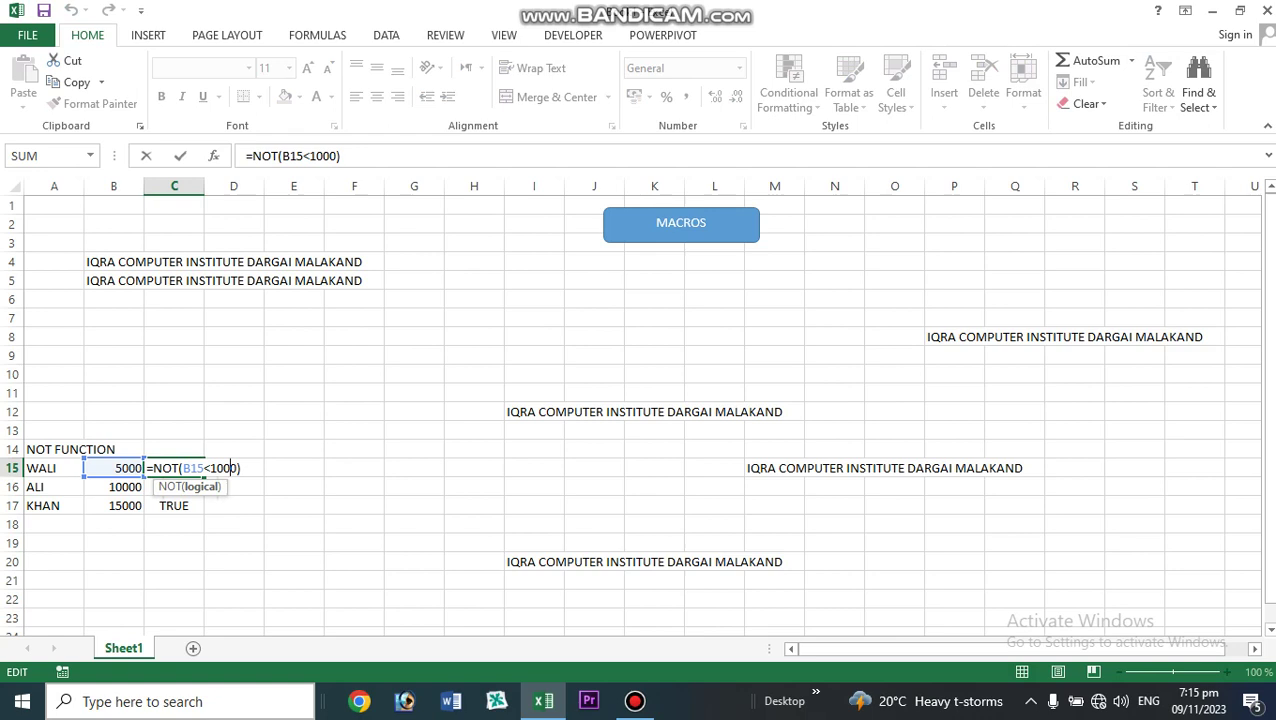
text(0)
key(Return)
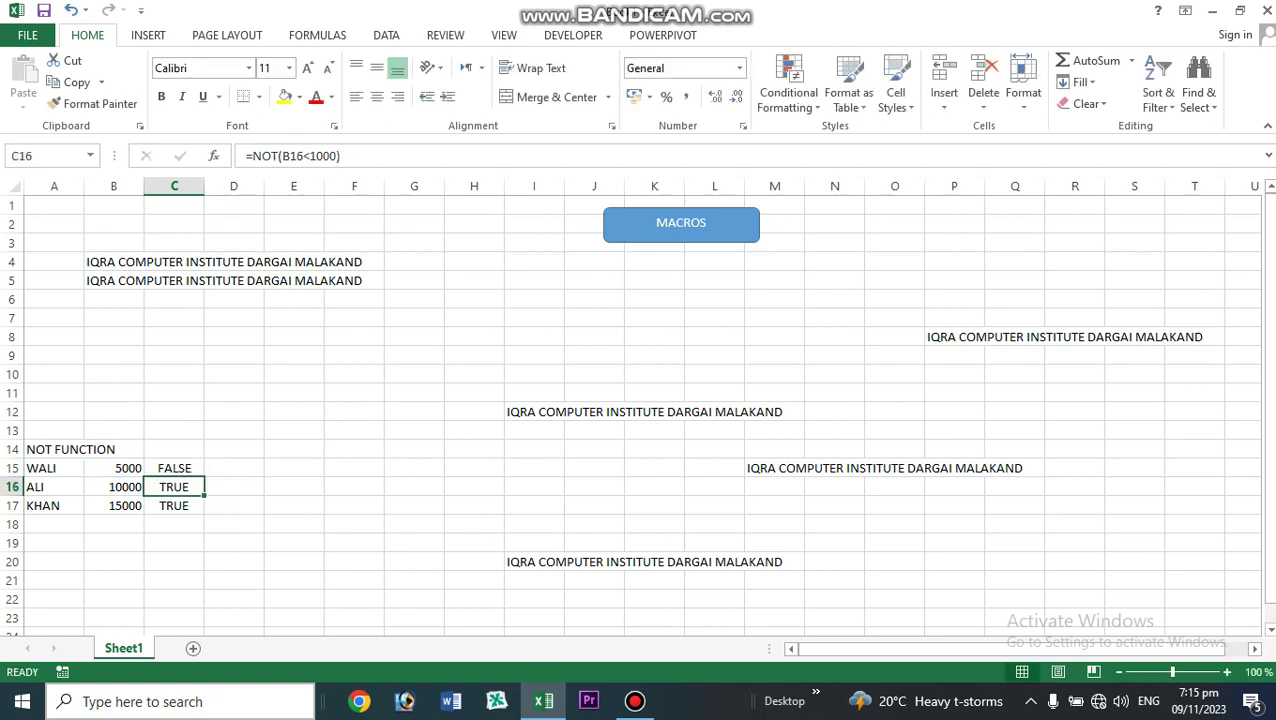
Set the limit in C15's NOT formula to 150000 and copy the formula down through C17
double_click(182, 468)
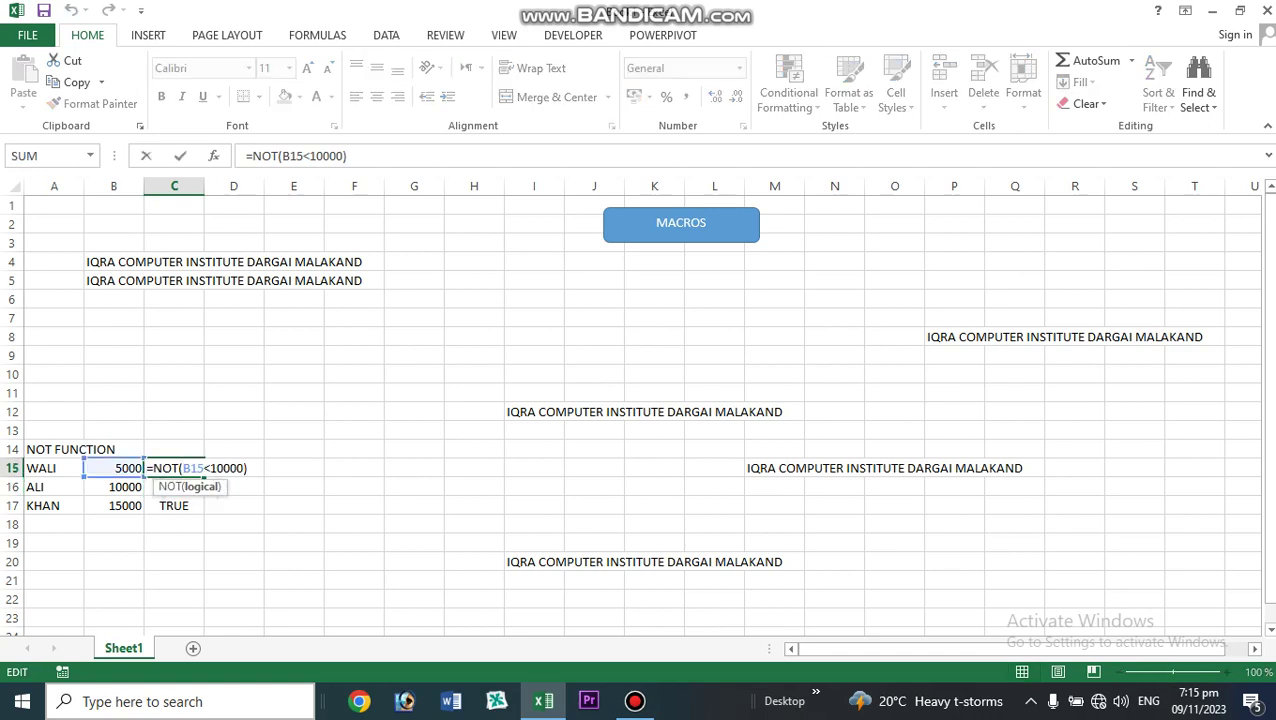
click(222, 468)
key(Left)
key(BackSpace)
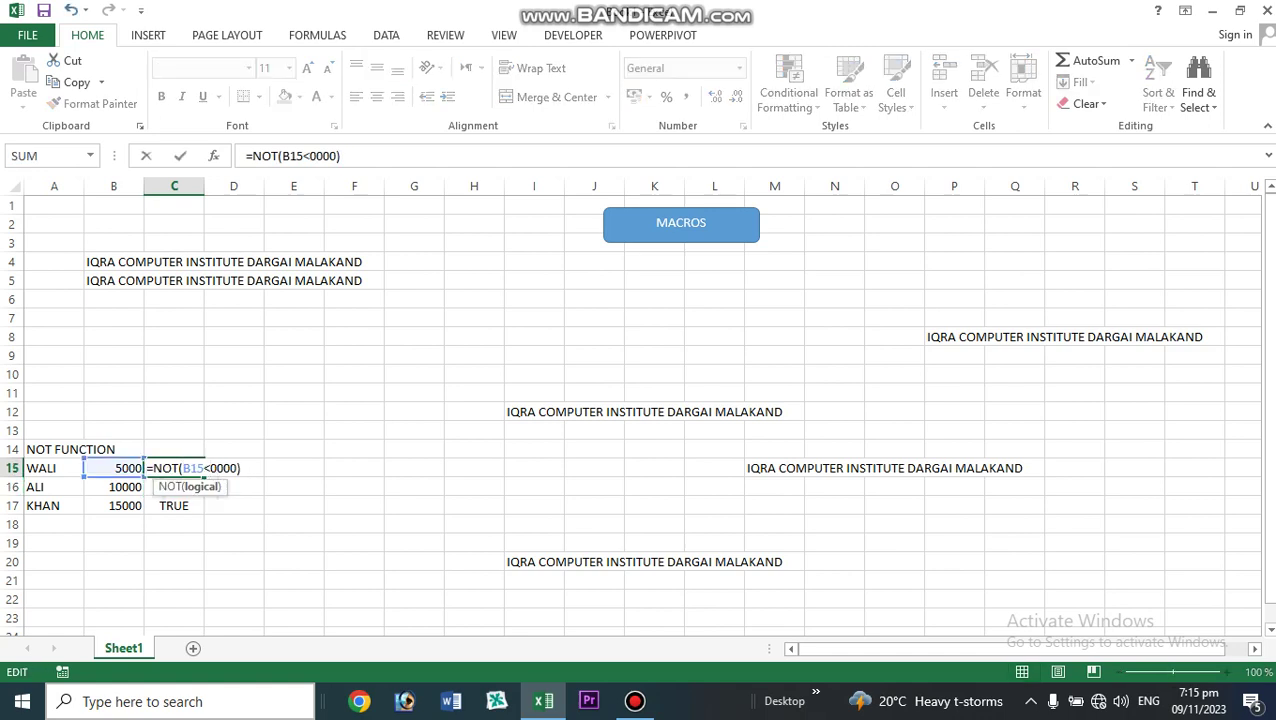
text(5)
key(BackSpace)
text(15)
key(Return)
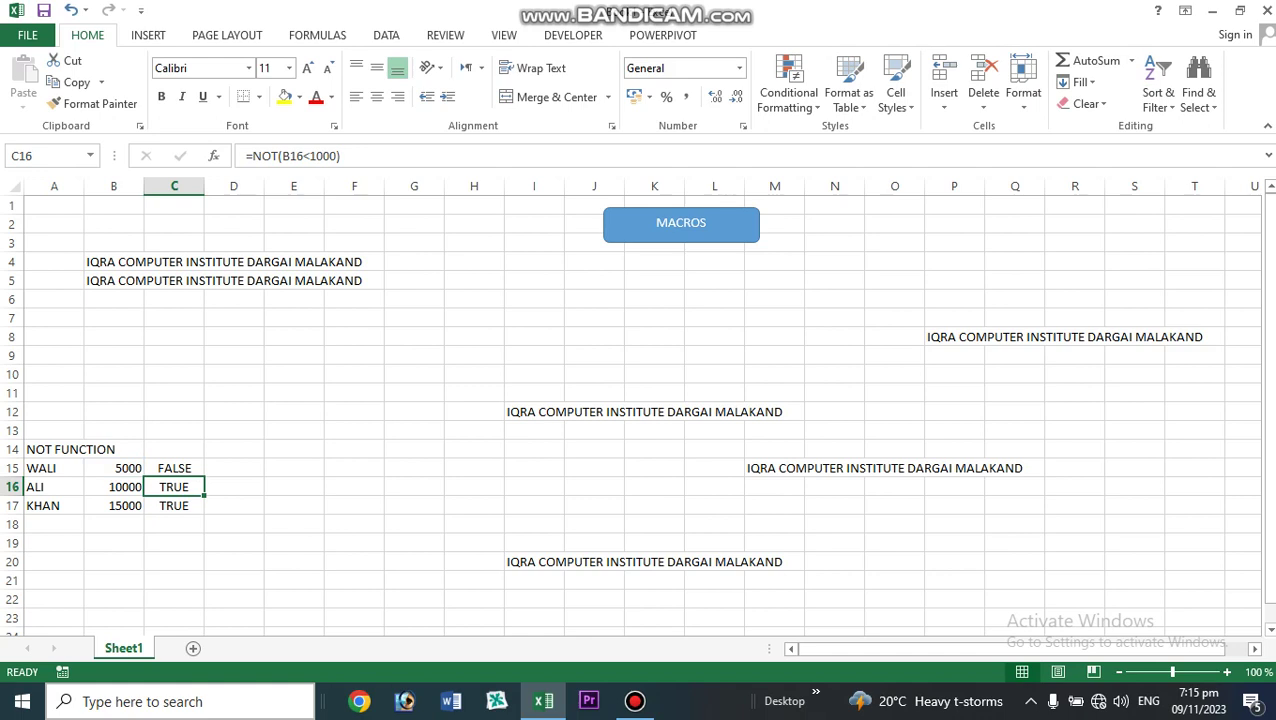
click(174, 468)
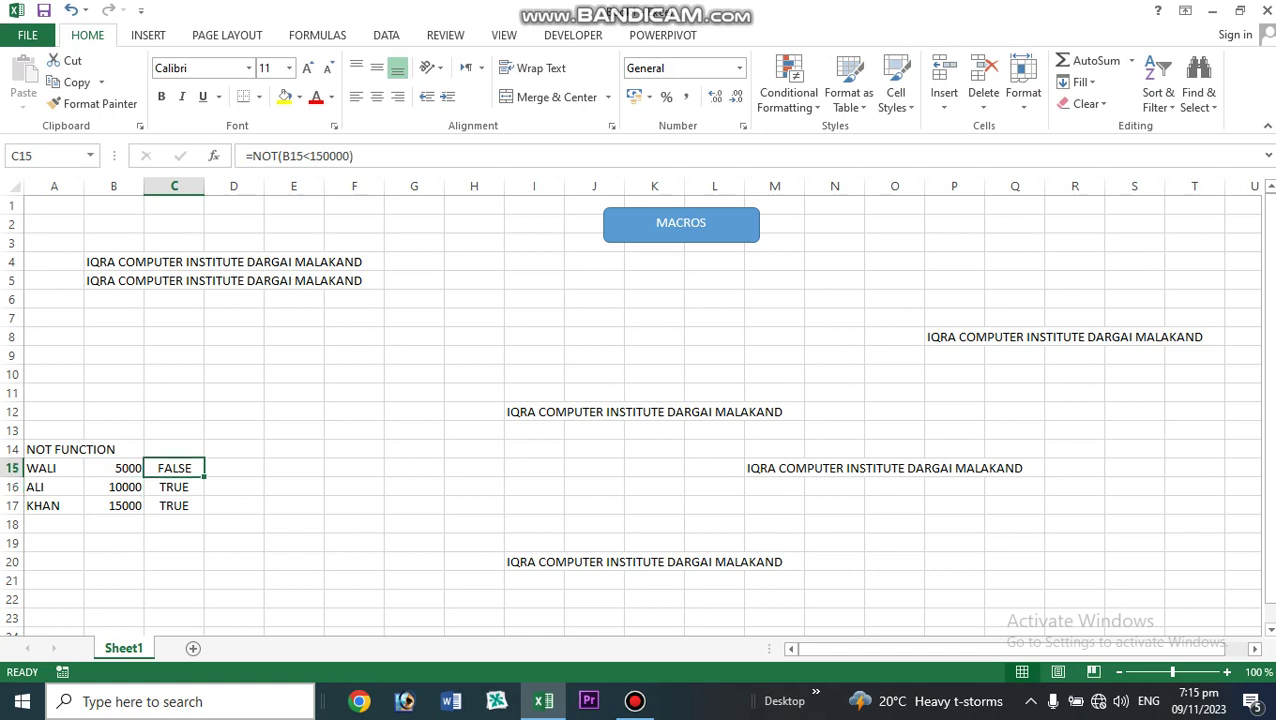
double_click(204, 477)
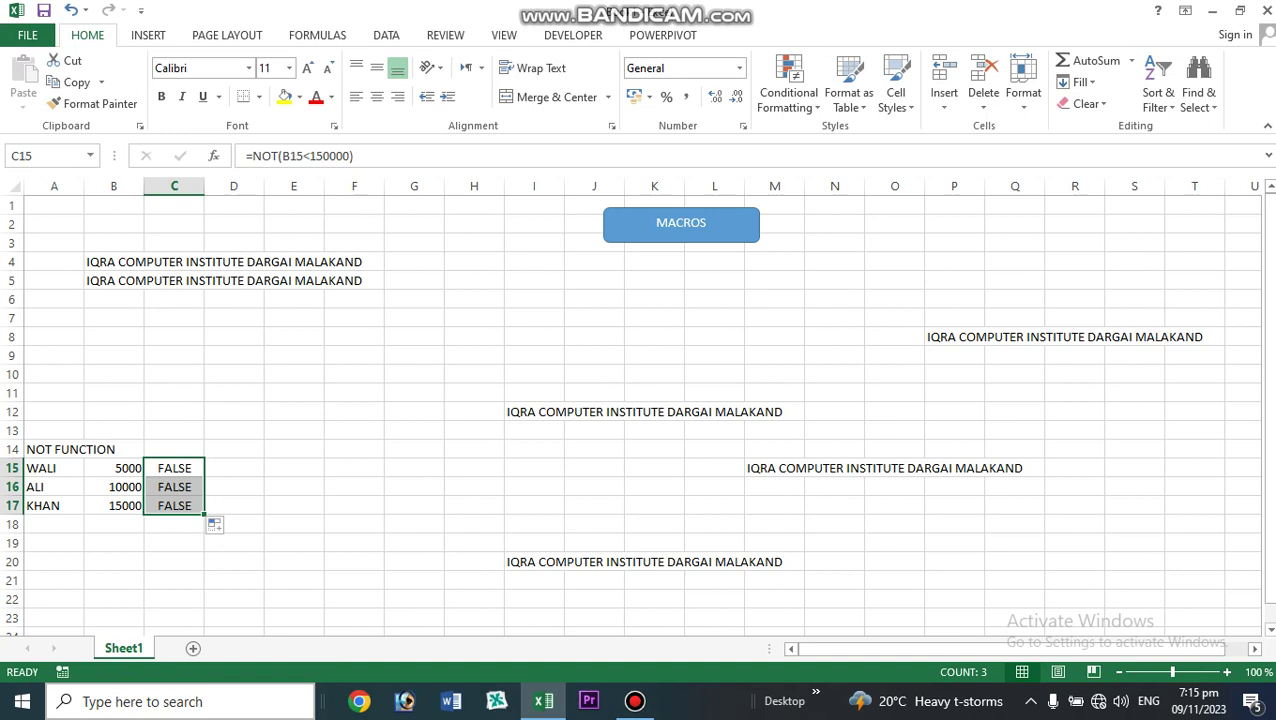
Correct C15's formula to =NOT(B15<10000) and fill it down over cells C16 and C17
double_click(170, 468)
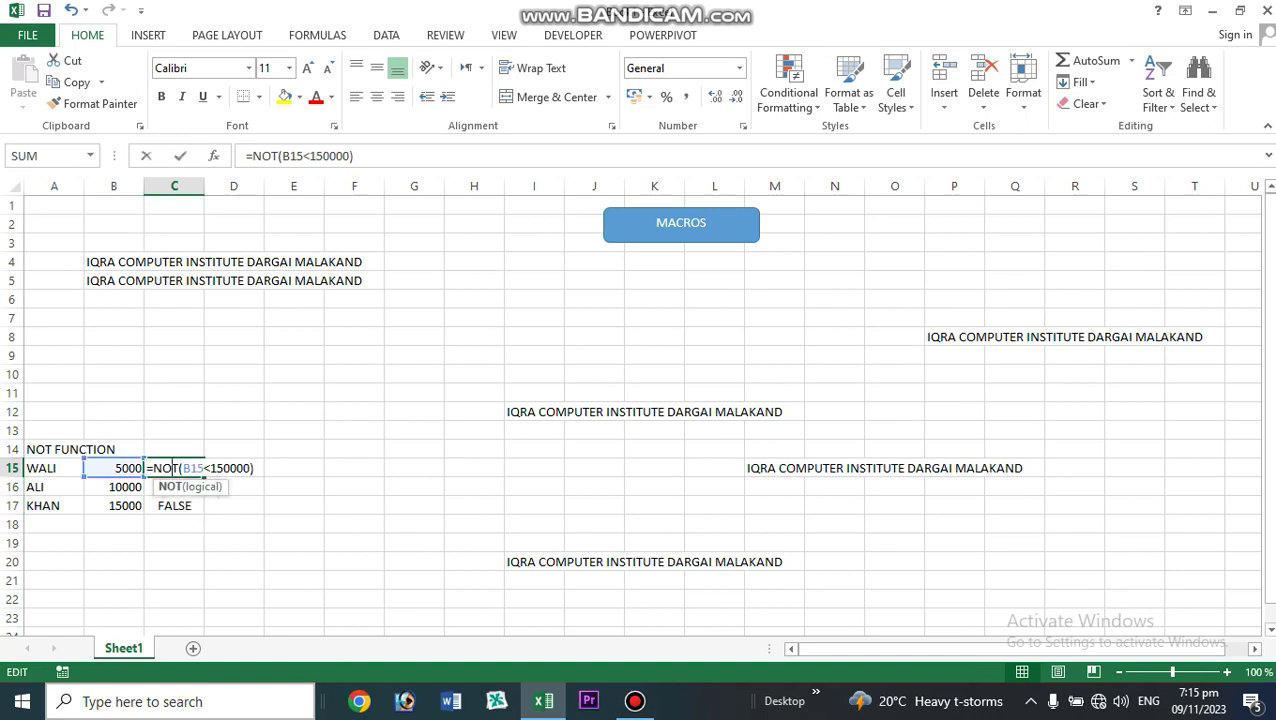
click(223, 468)
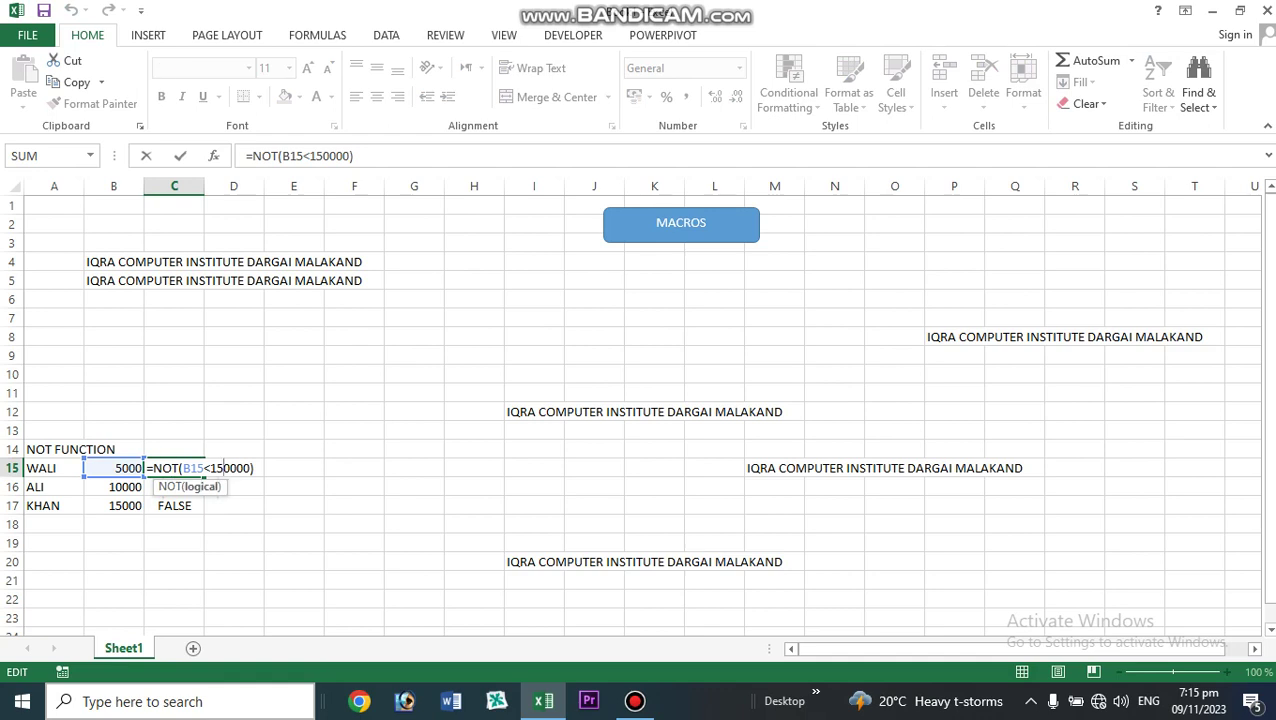
key(BackSpace)
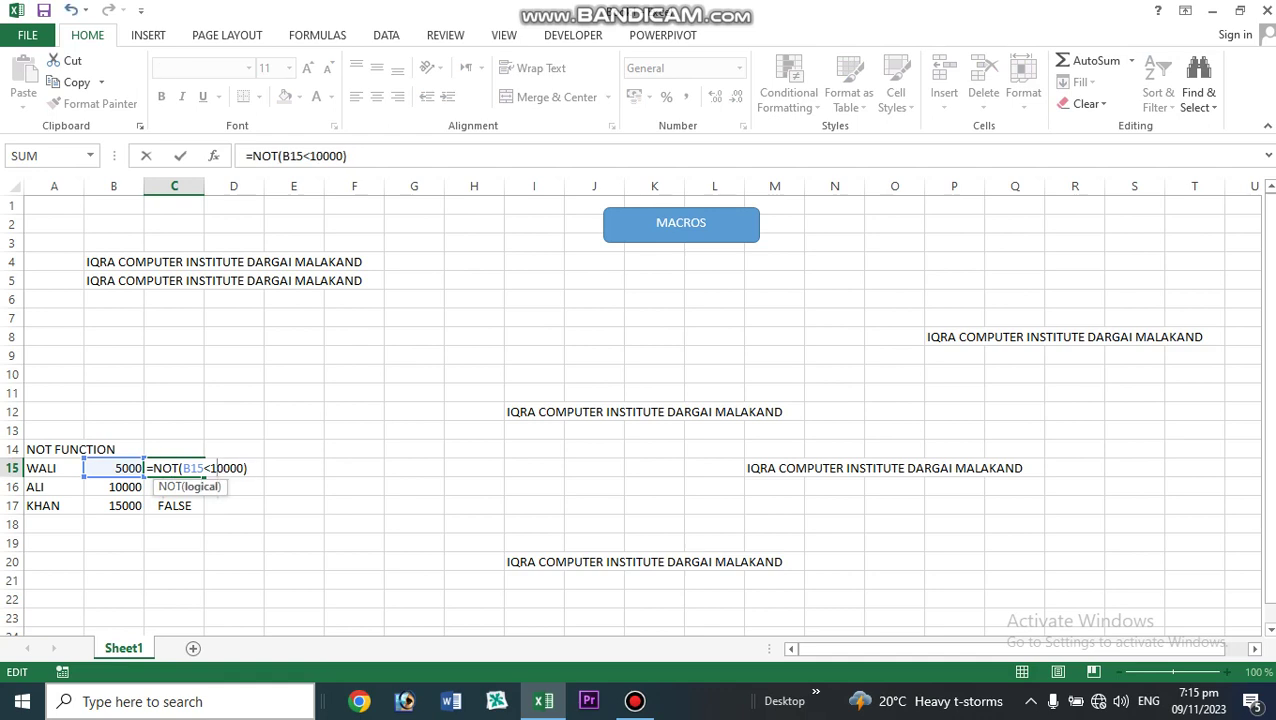
key(Return)
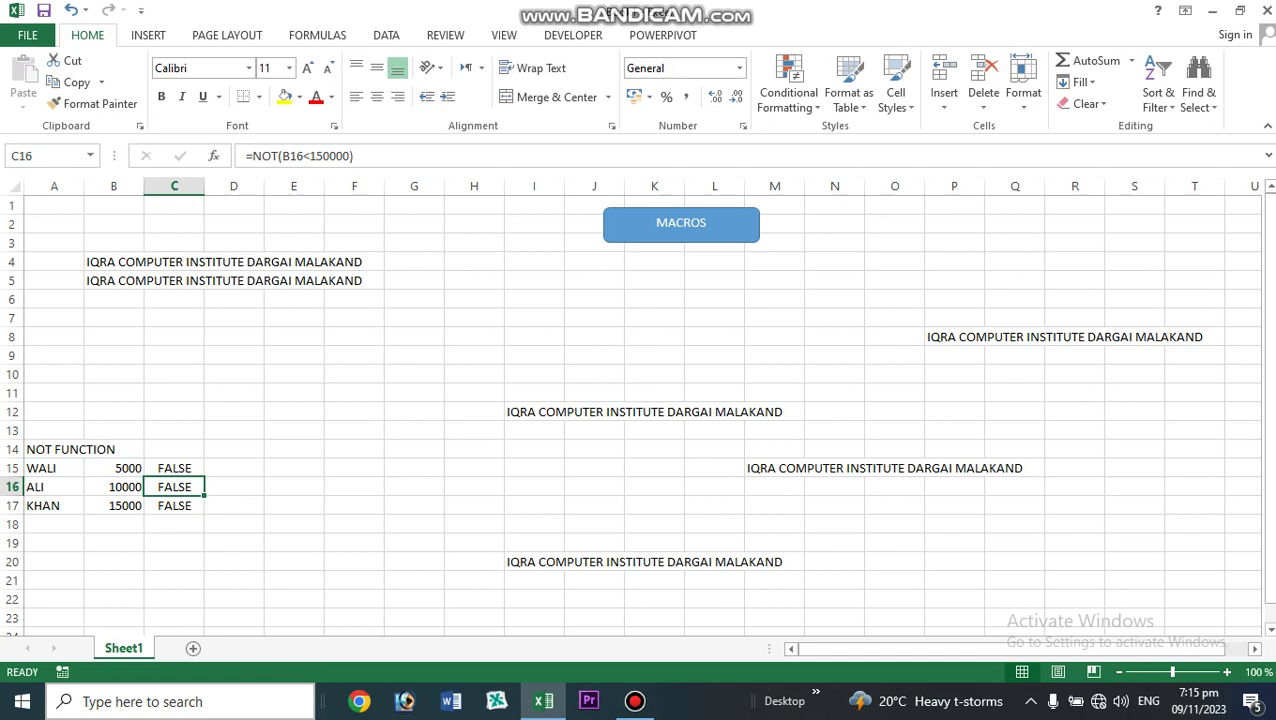
click(174, 468)
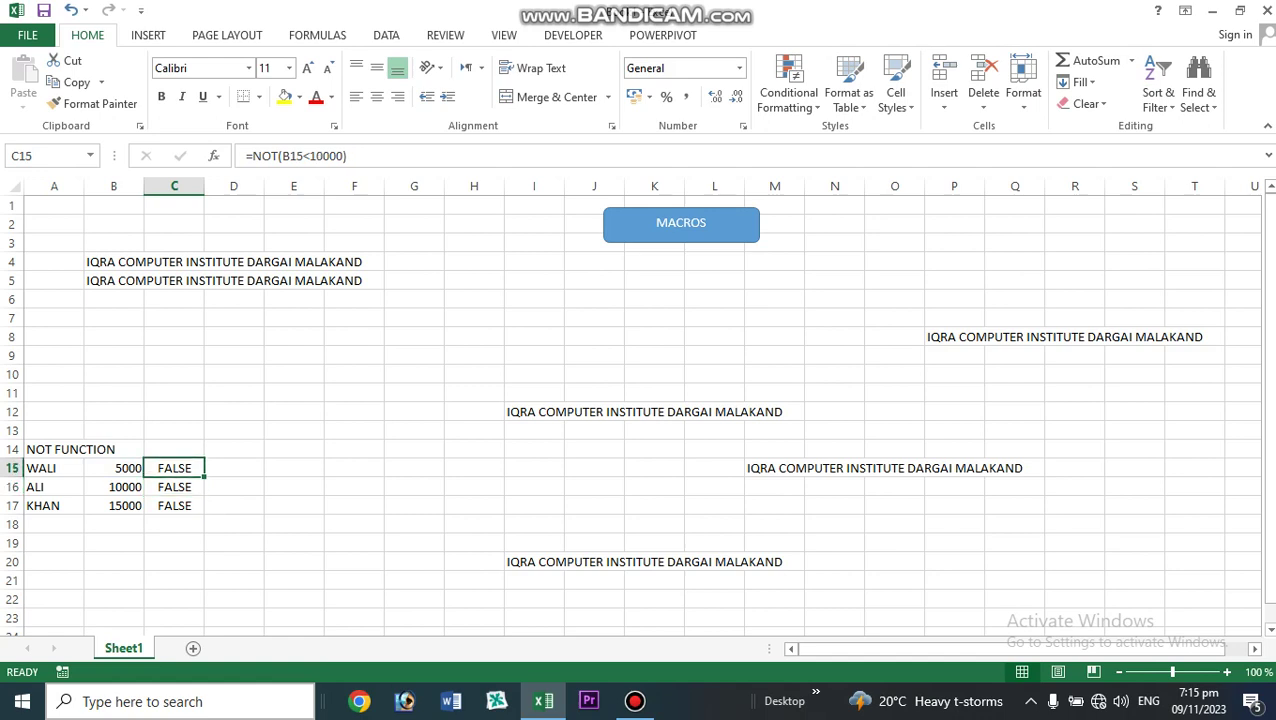
drag(204, 477, 204, 510)
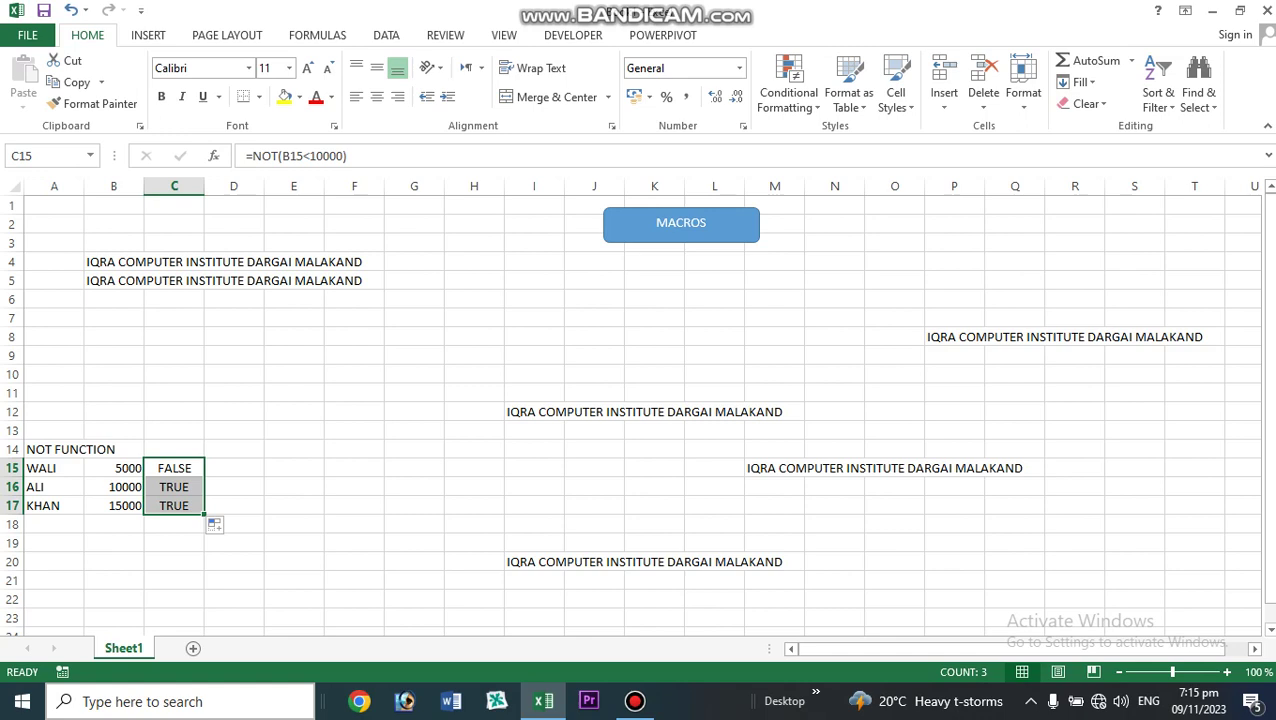
click(635, 701)
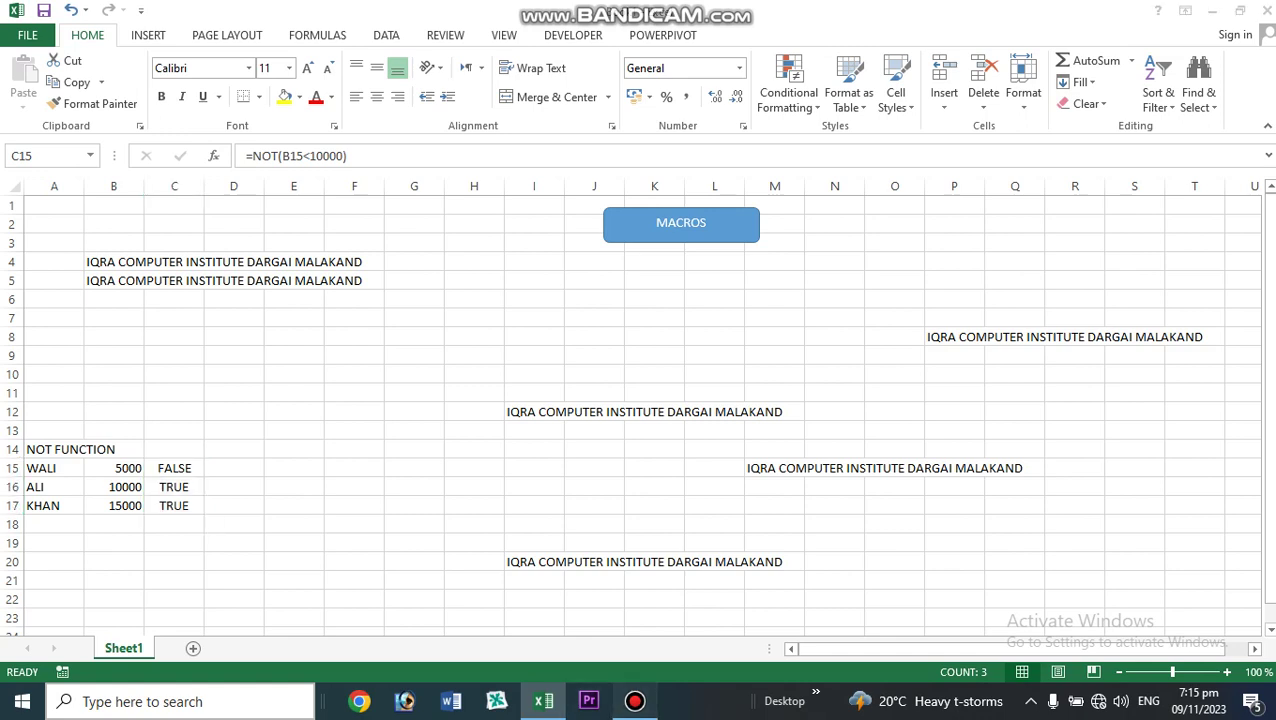